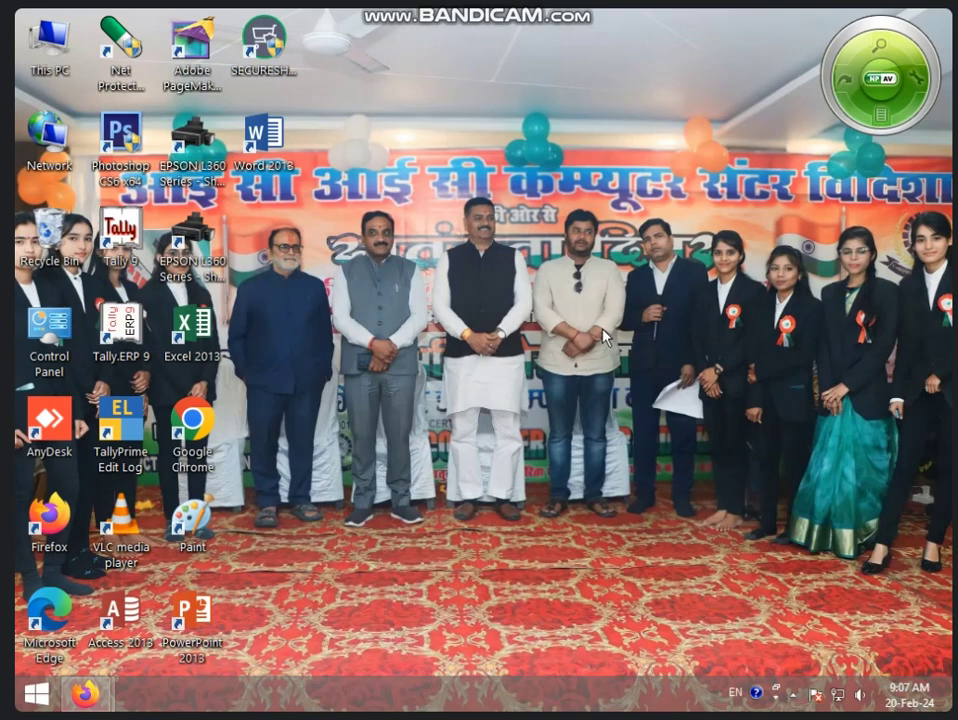
Step: Launch Excel 2013 from the desktop shortcut and create a blank workbook
right_click(475, 183)
click(525, 236)
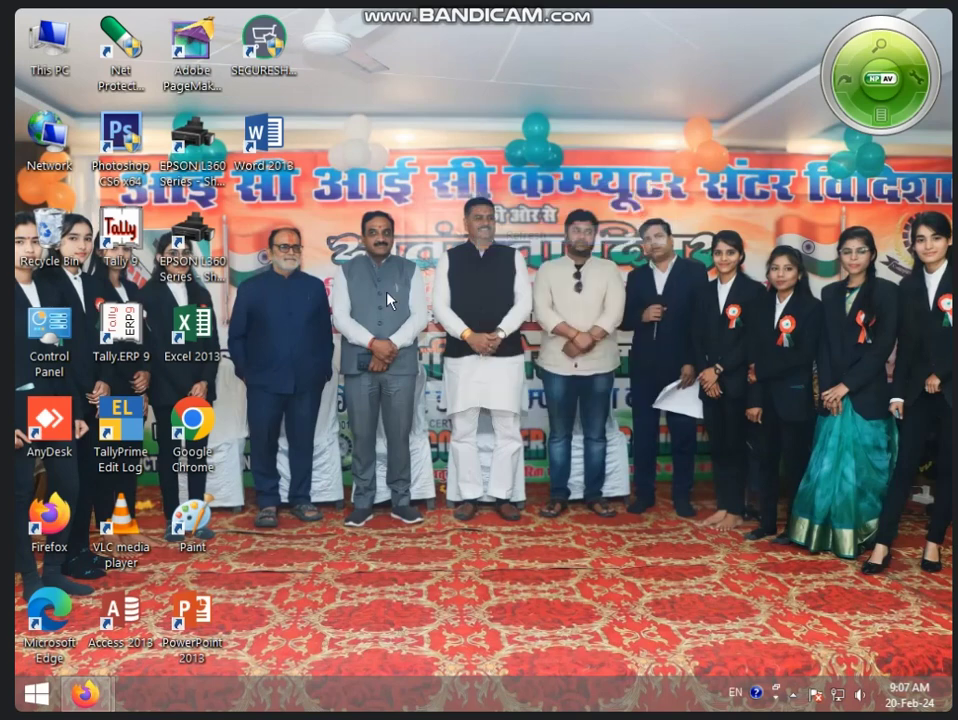
double_click(212, 334)
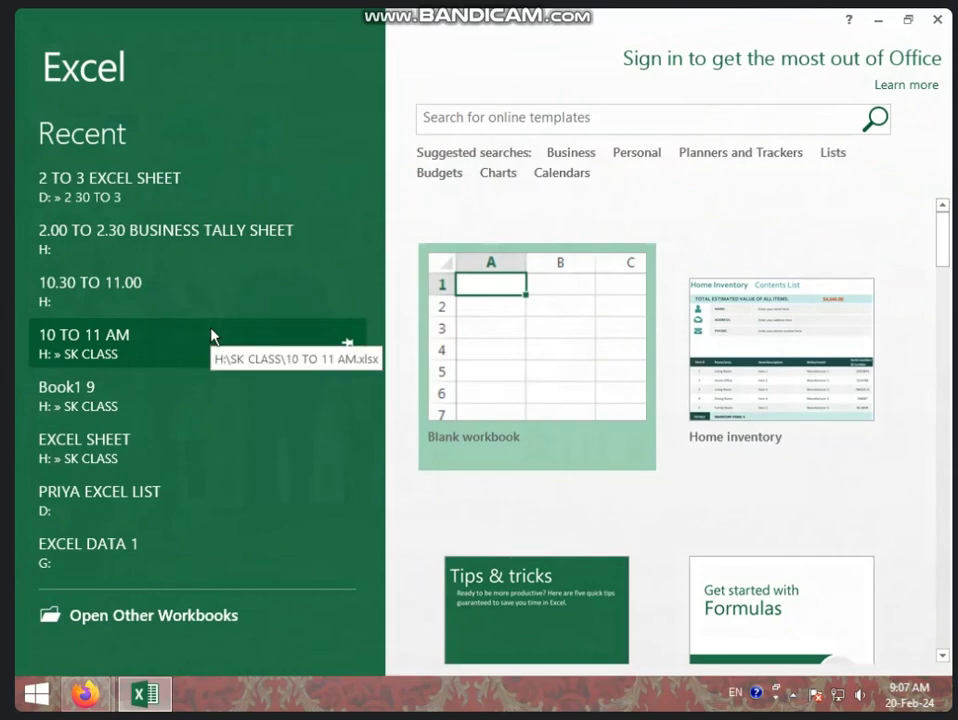
click(464, 314)
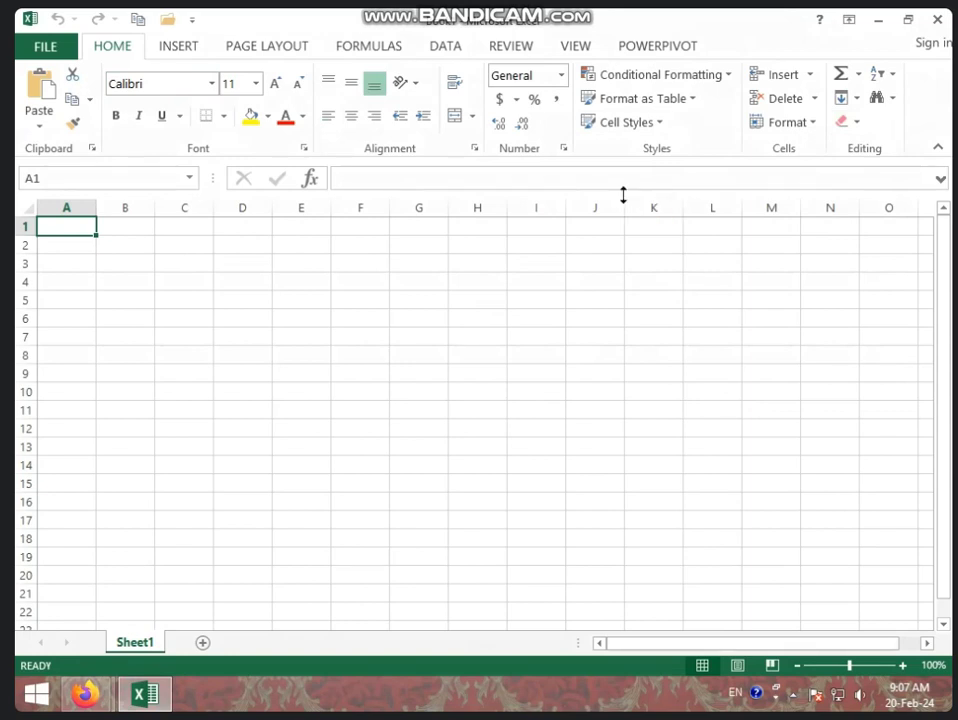
click(891, 99)
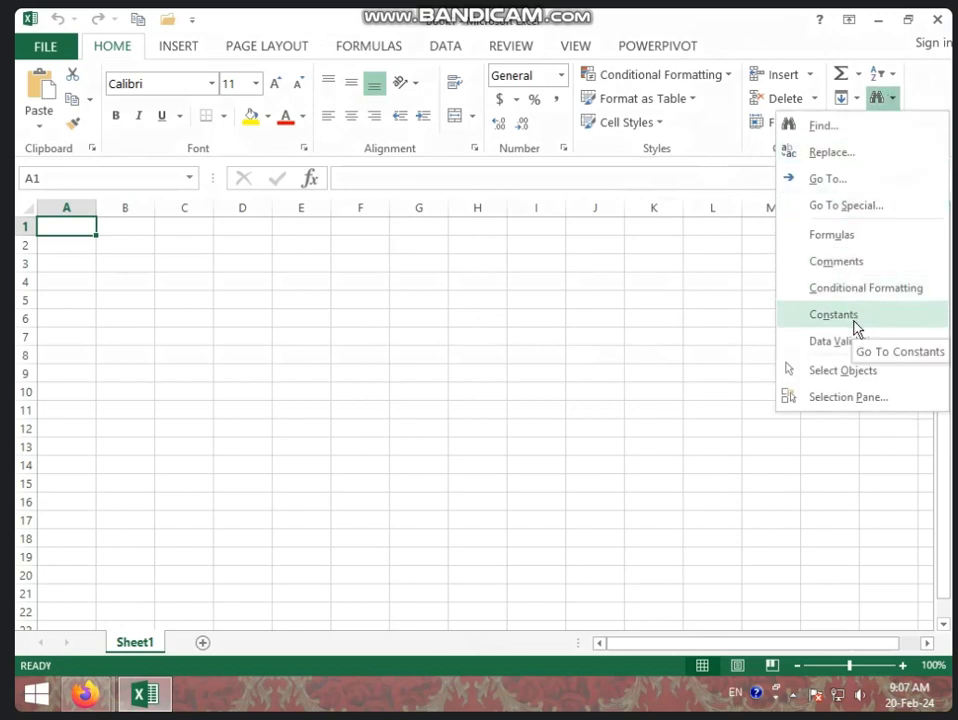
click(643, 362)
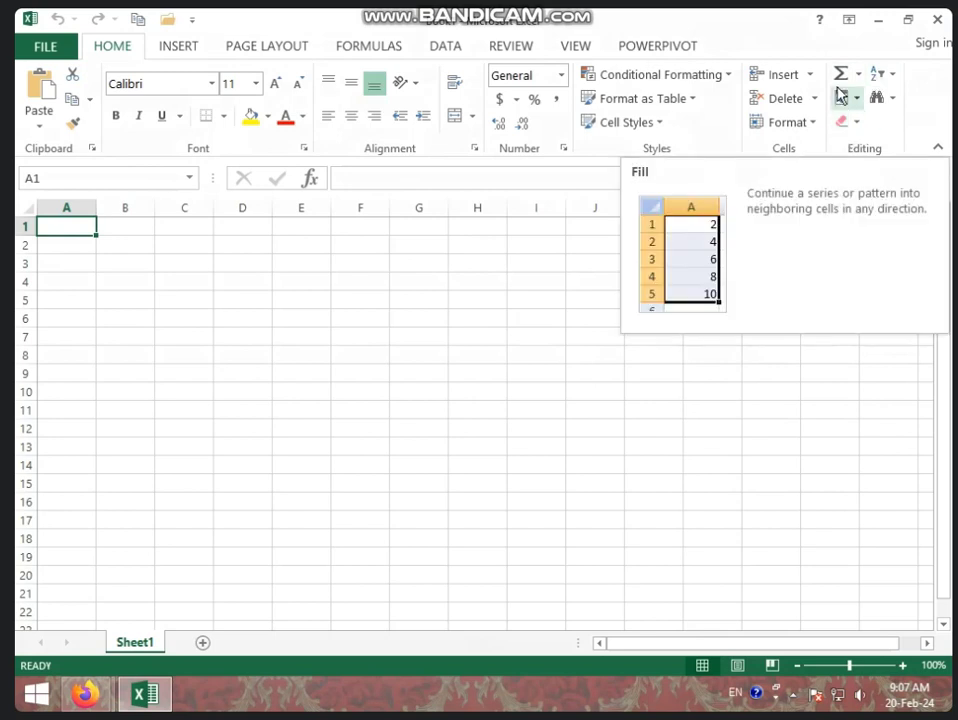
click(525, 298)
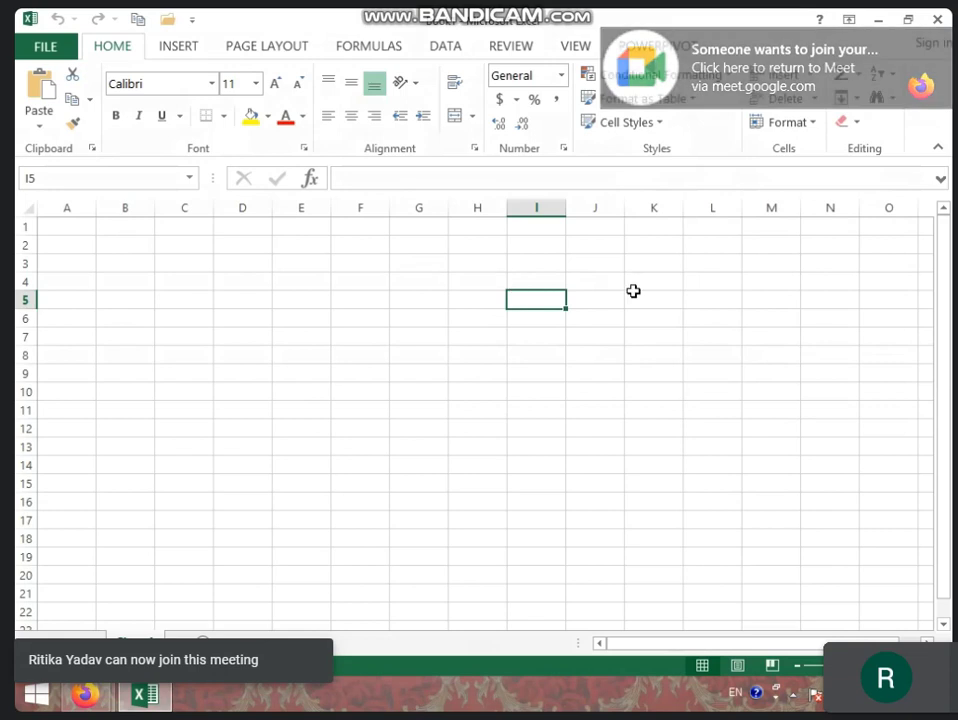
click(712, 281)
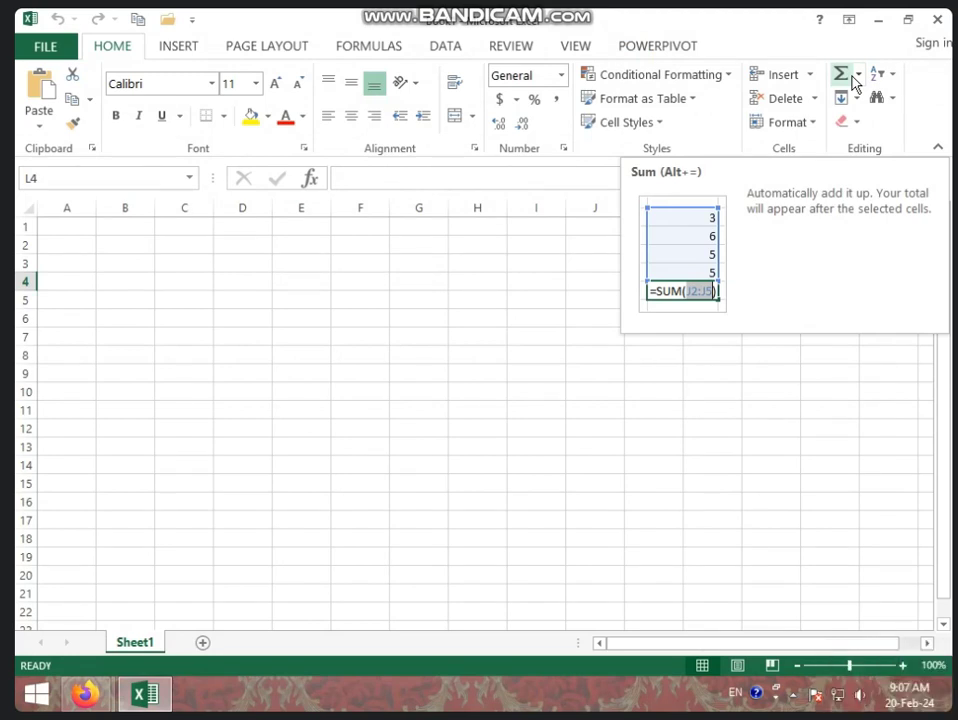
click(857, 78)
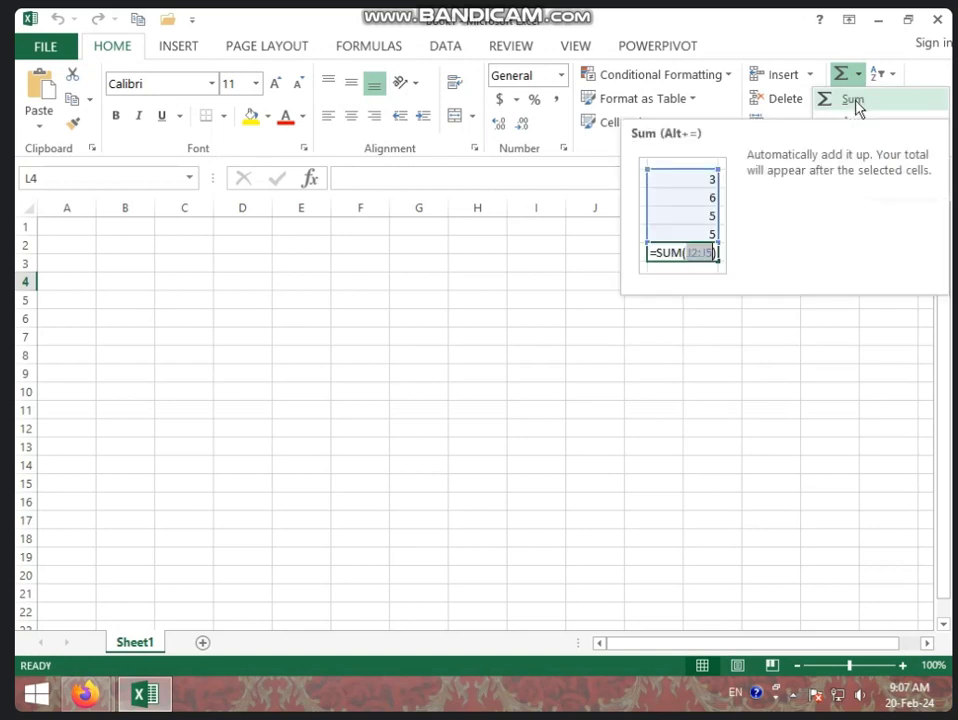
click(276, 292)
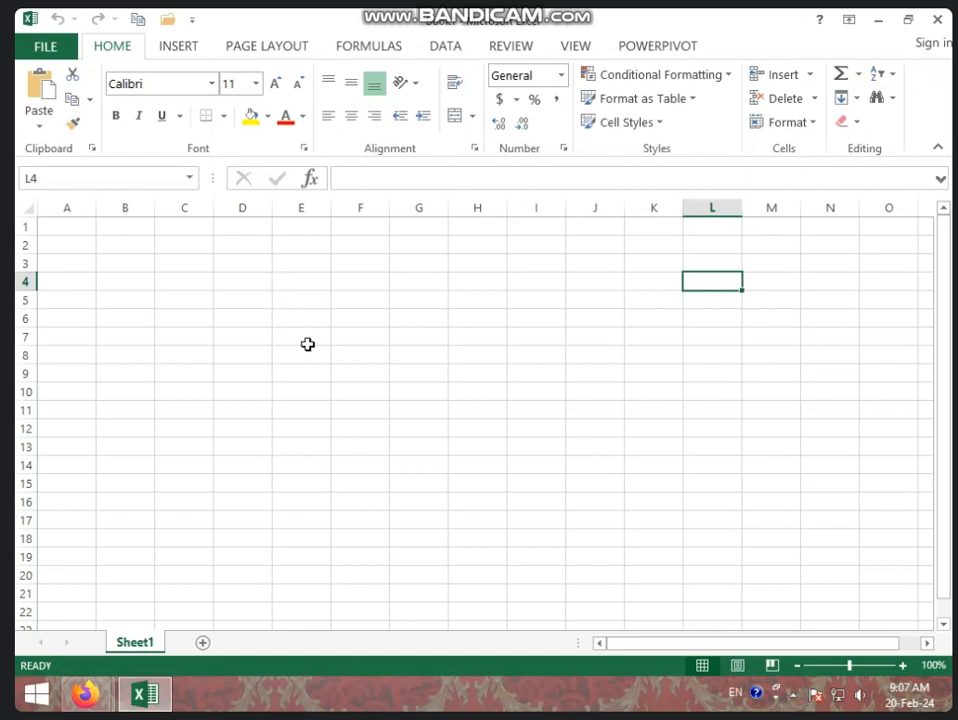
Step: Enter 100, 600, 200 and 100 down cells F2 to F5
scroll(305, 370, up, 5)
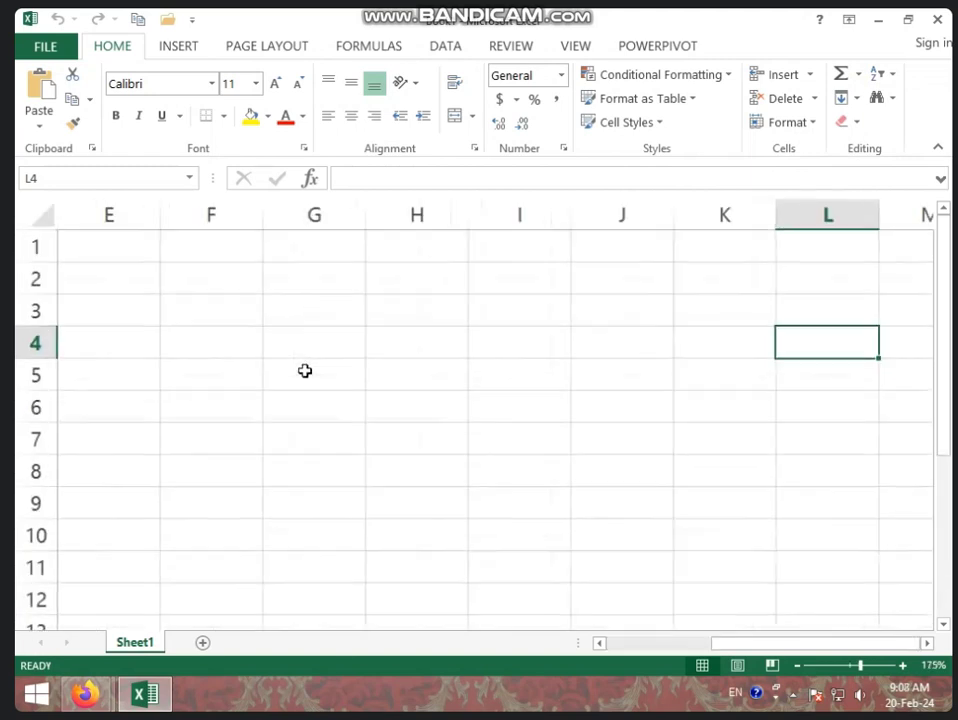
click(245, 285)
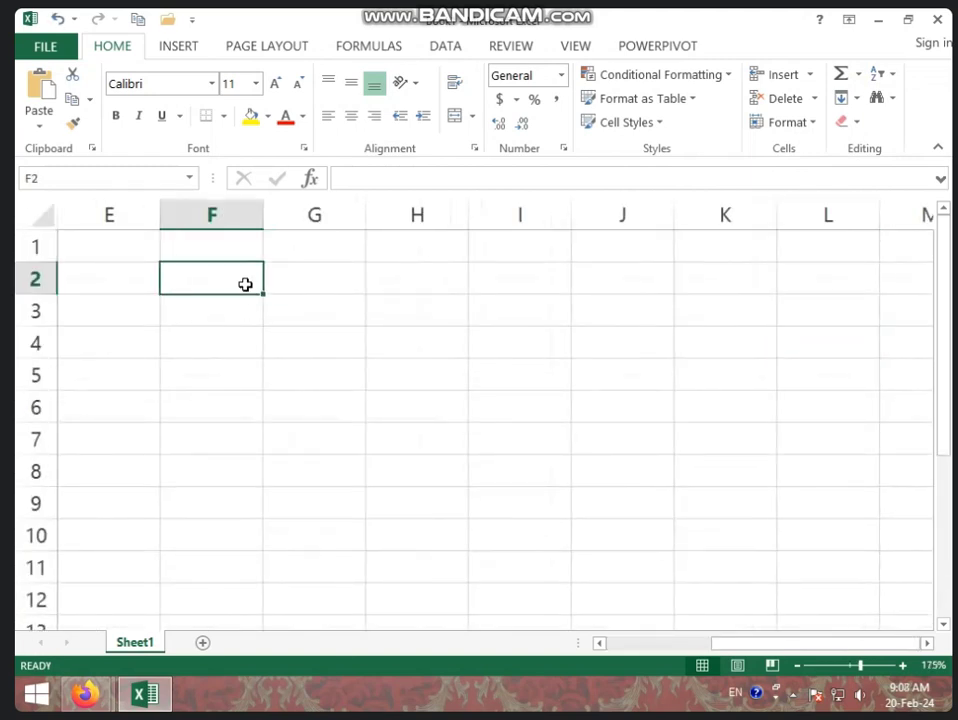
text(100)
key(Return)
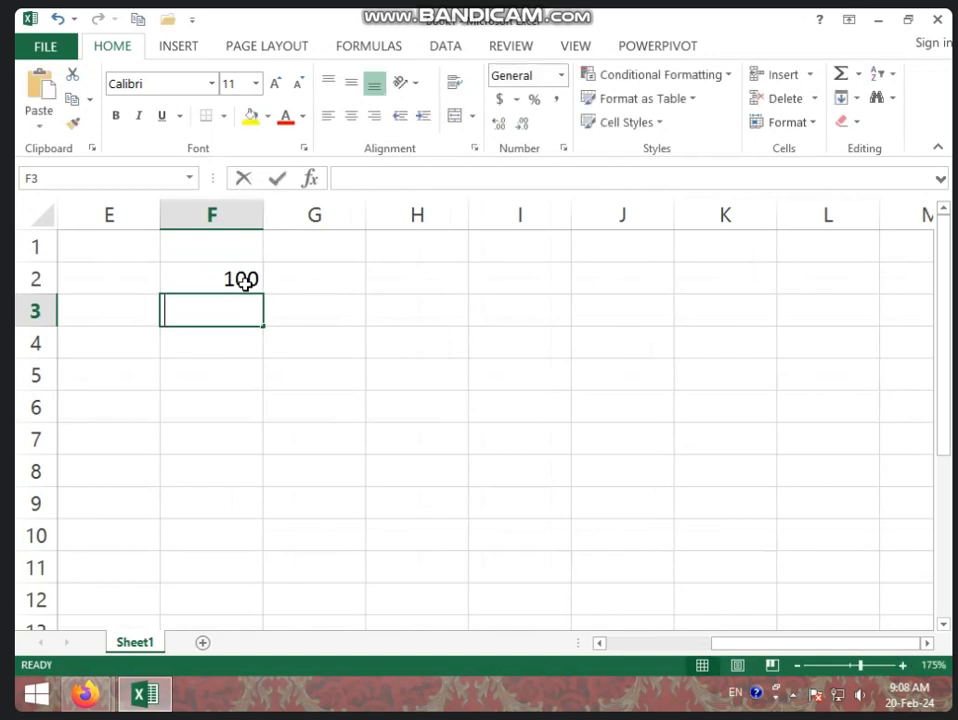
text(600)
key(Return)
text(2)
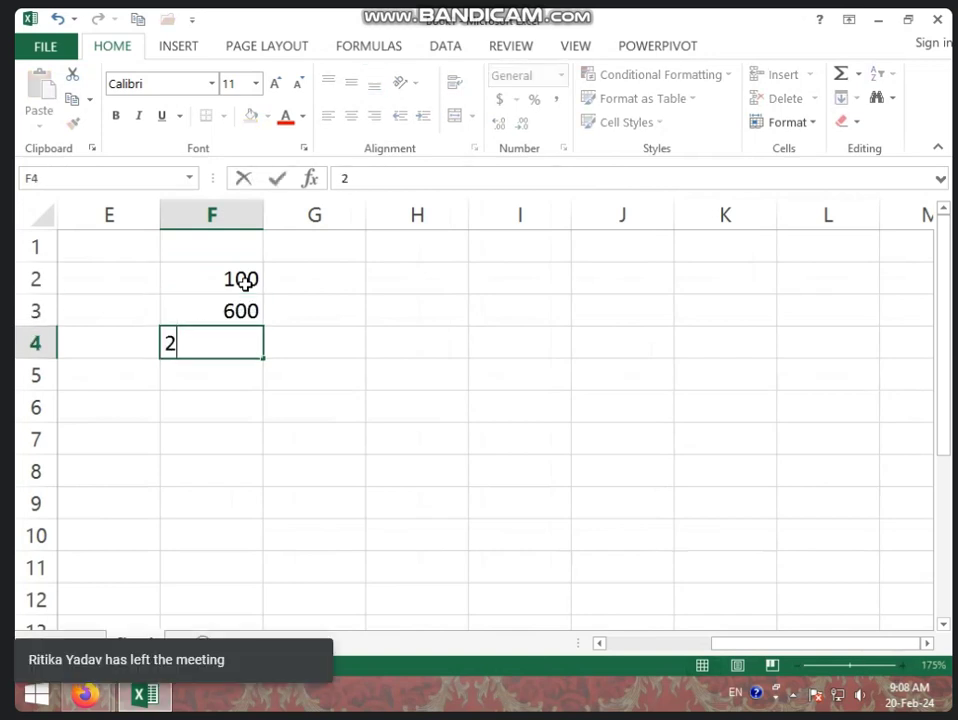
text(00)
key(Return)
text(100)
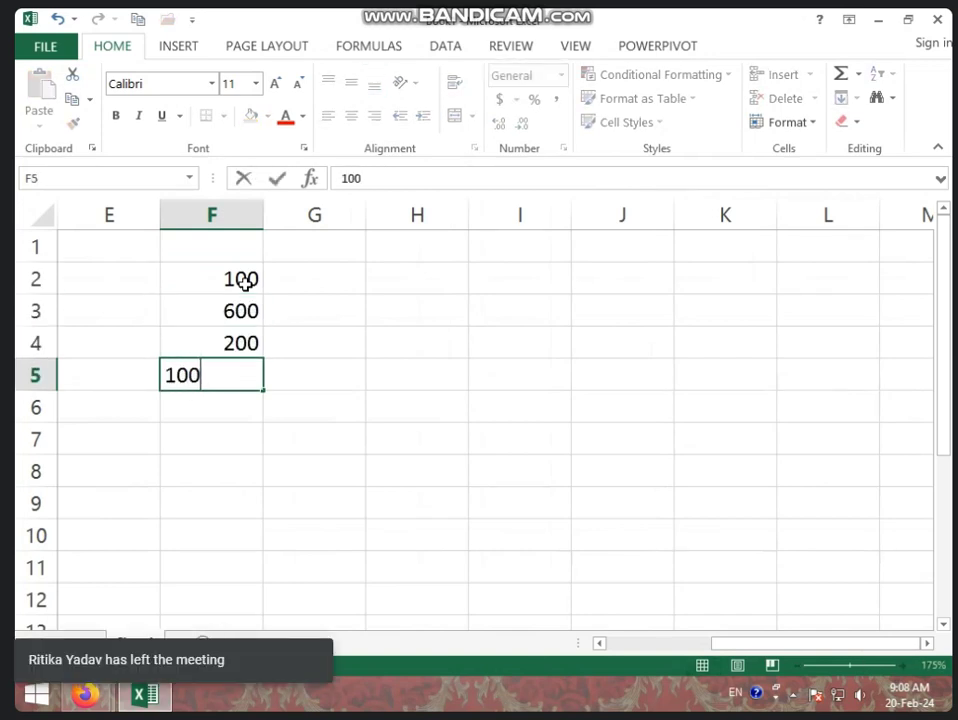
click(370, 380)
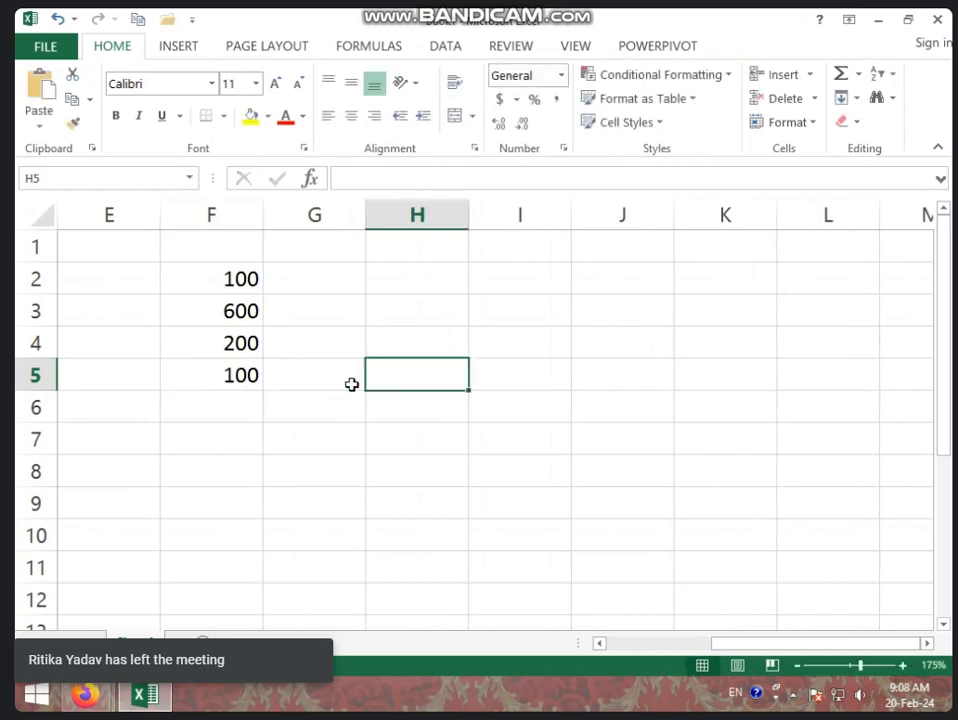
Step: AutoSum F2:F5 to get 1000 in F6, then delete that total and reselect the numbers
drag(244, 280, 251, 374)
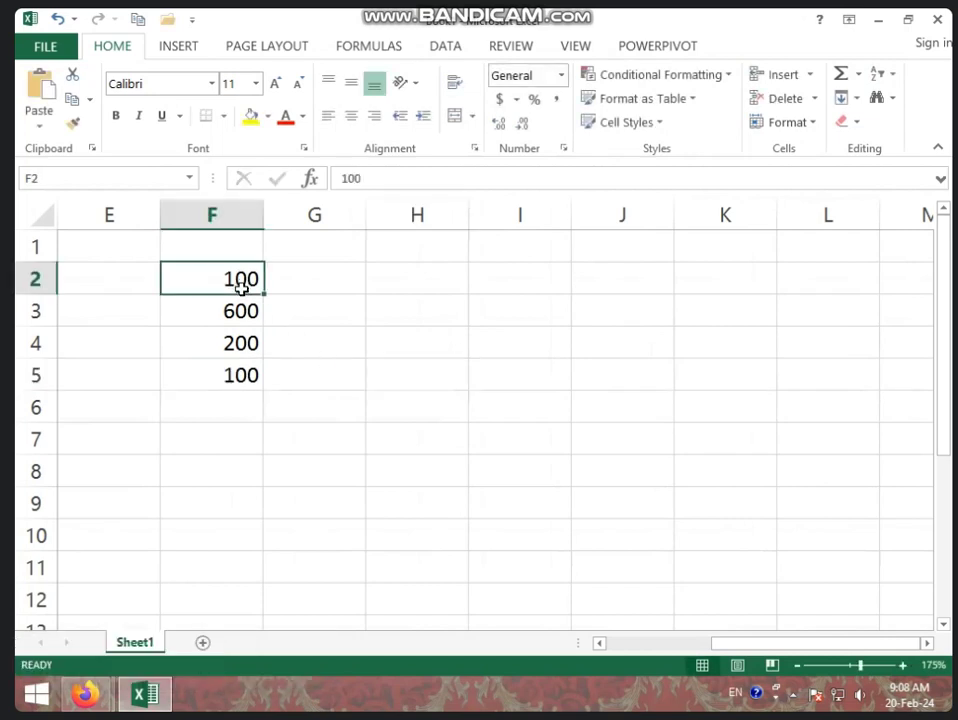
click(843, 75)
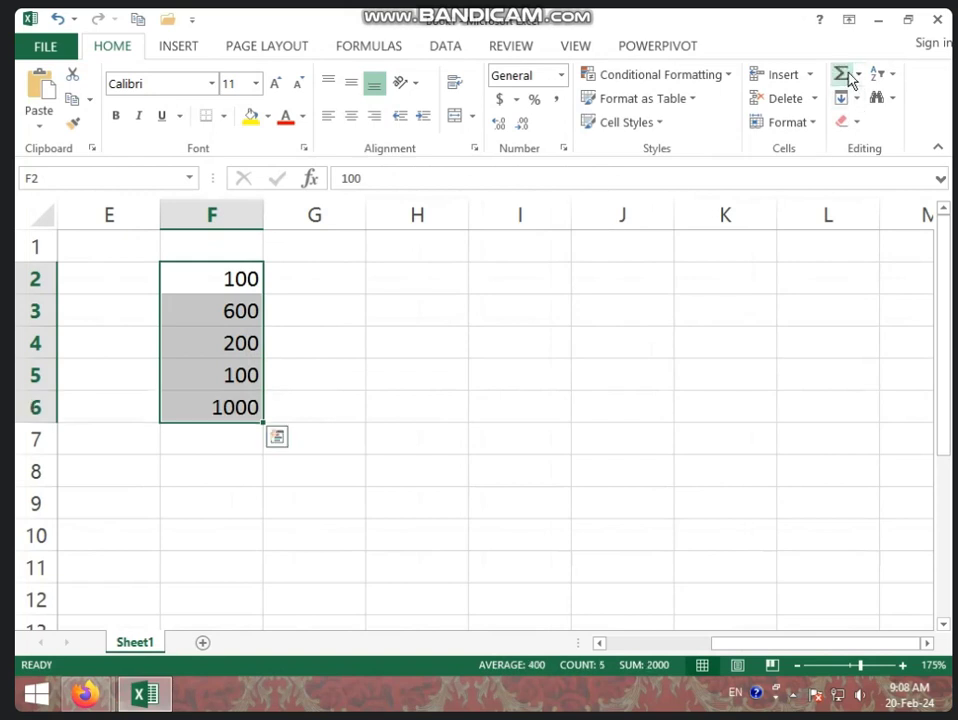
click(269, 409)
click(236, 408)
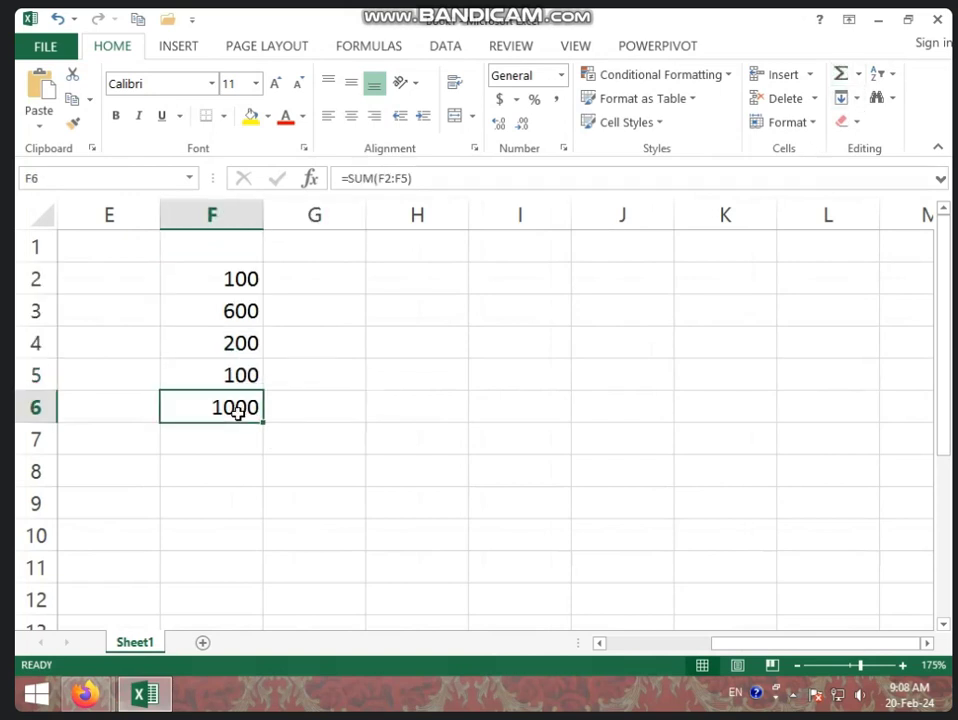
key(Delete)
click(325, 394)
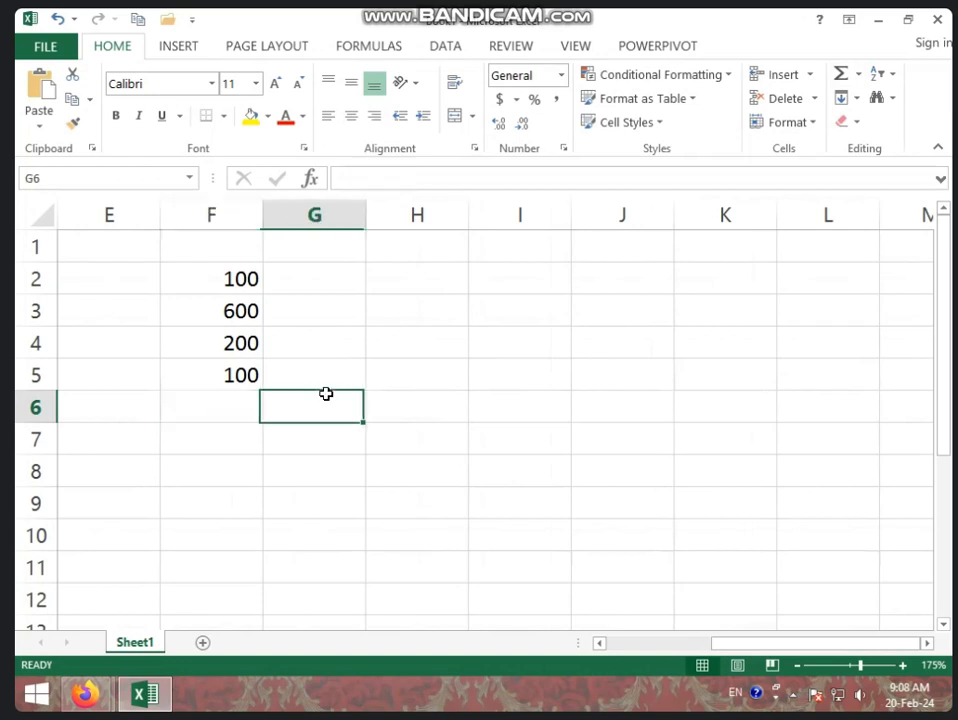
drag(246, 278, 249, 366)
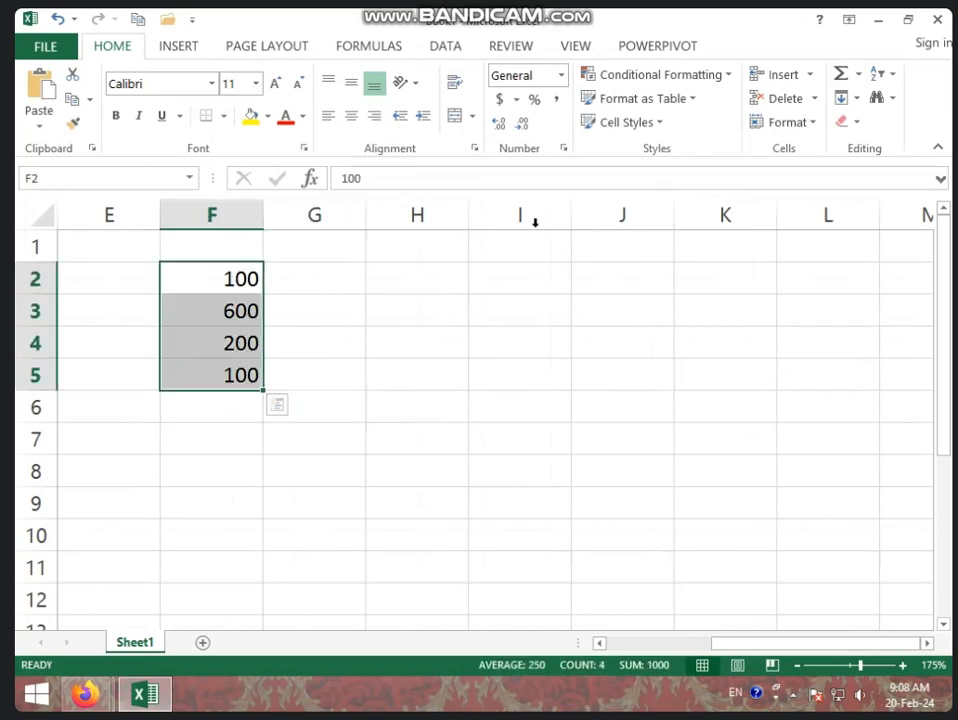
click(857, 76)
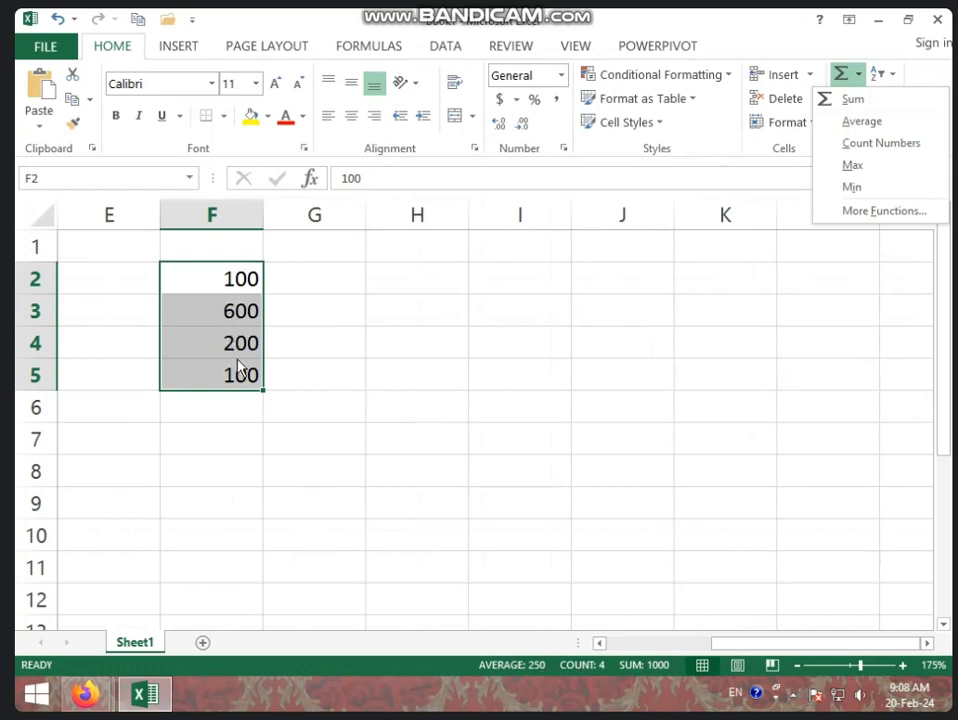
click(880, 143)
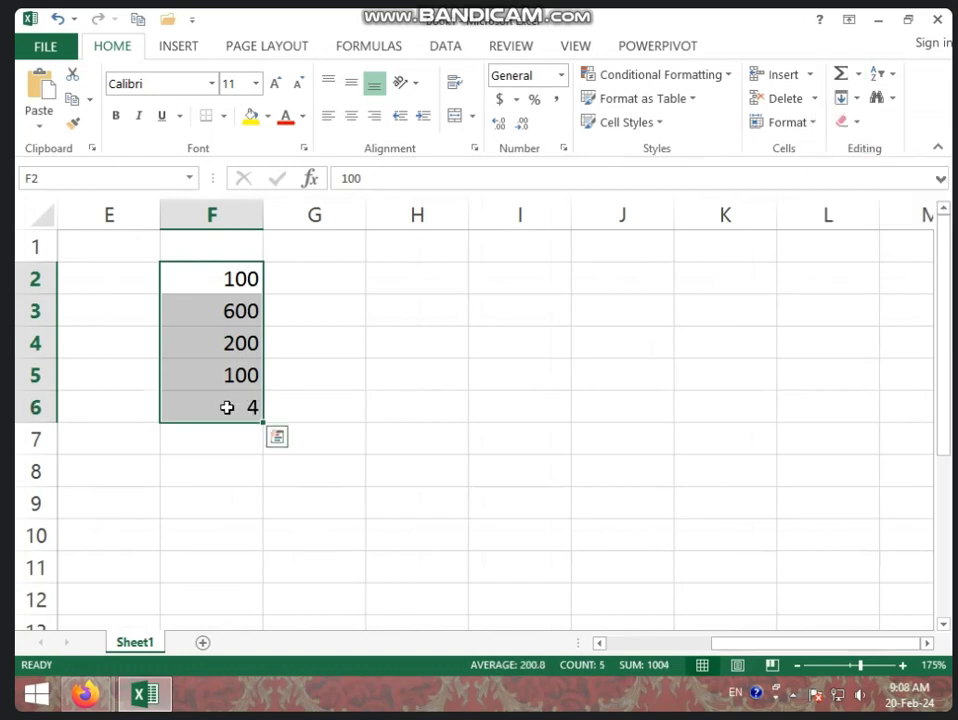
click(375, 376)
click(229, 406)
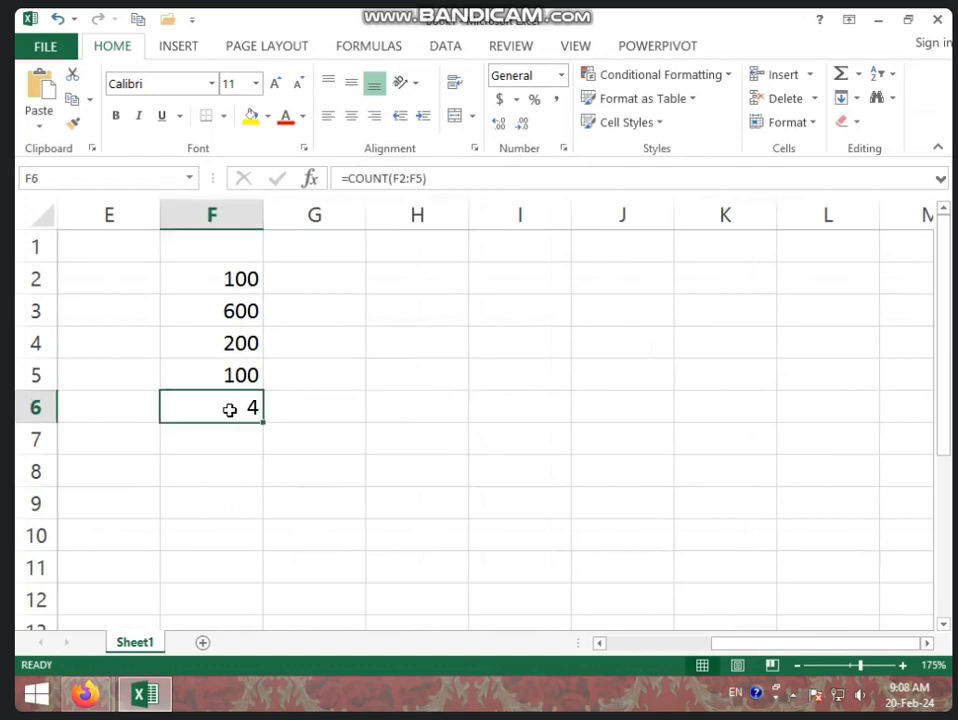
key(Delete)
click(388, 354)
drag(246, 282, 257, 393)
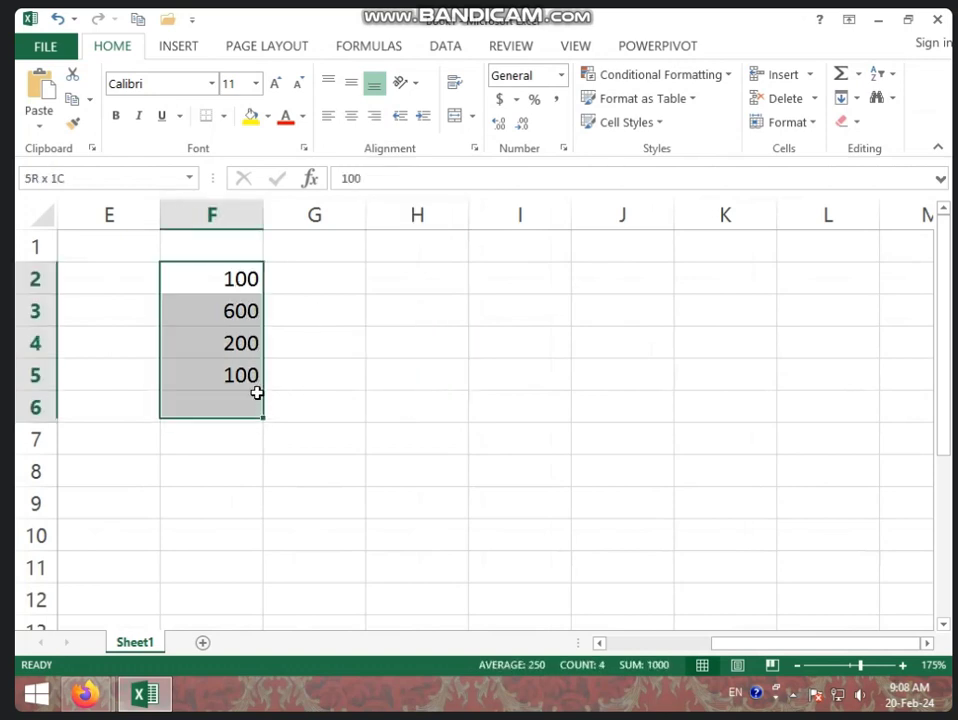
click(860, 75)
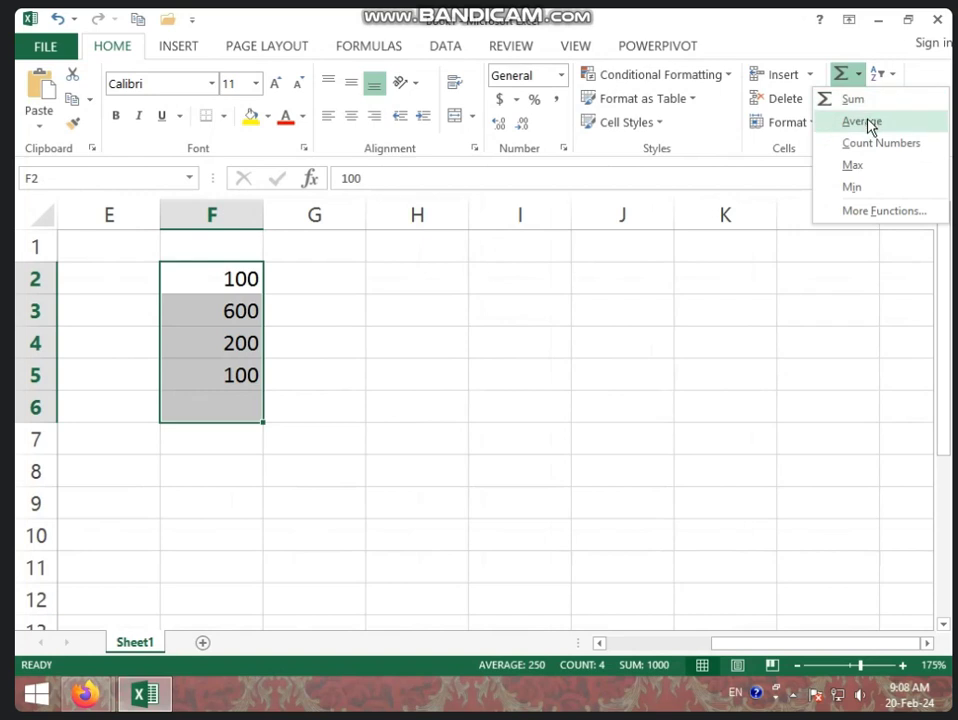
click(860, 121)
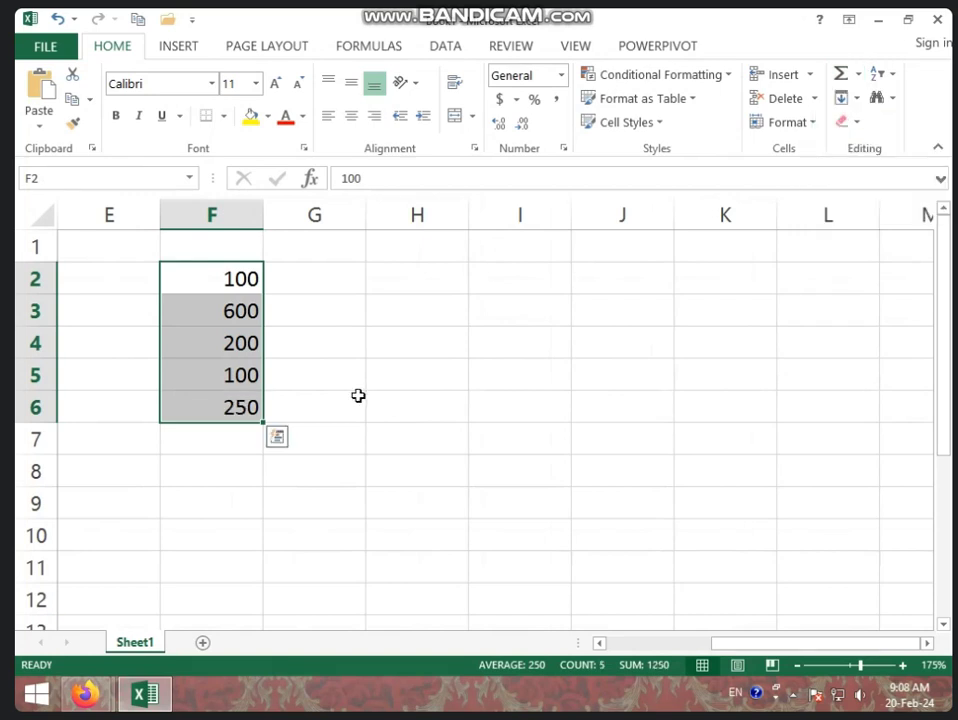
click(316, 408)
click(252, 413)
key(Delete)
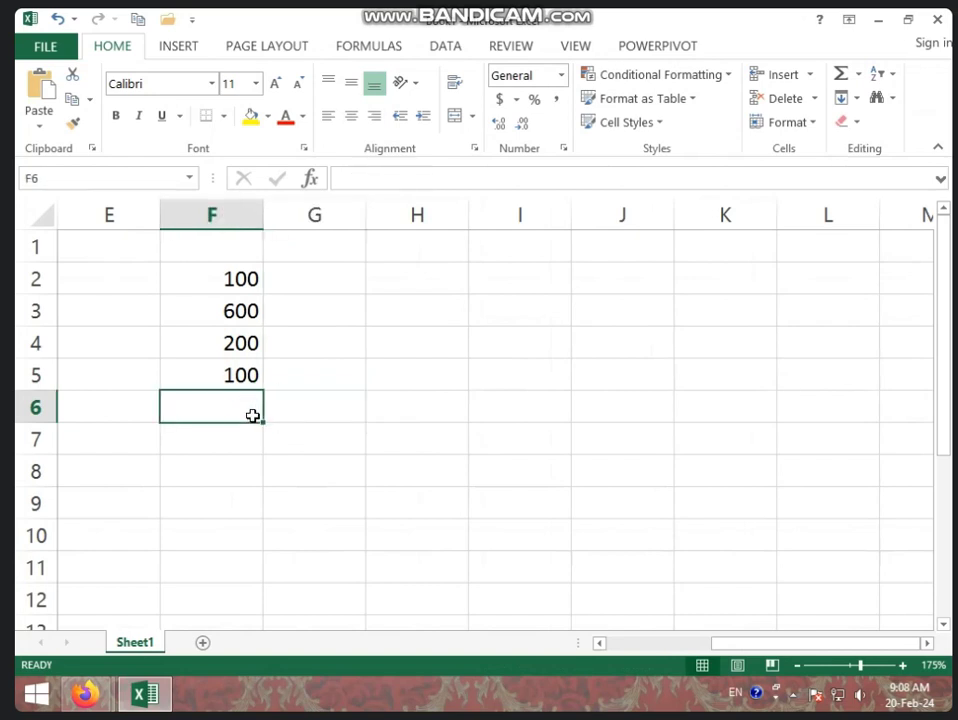
Step: Put the Max of F2:F5 into F6, inspect it, then delete it
drag(244, 288, 240, 372)
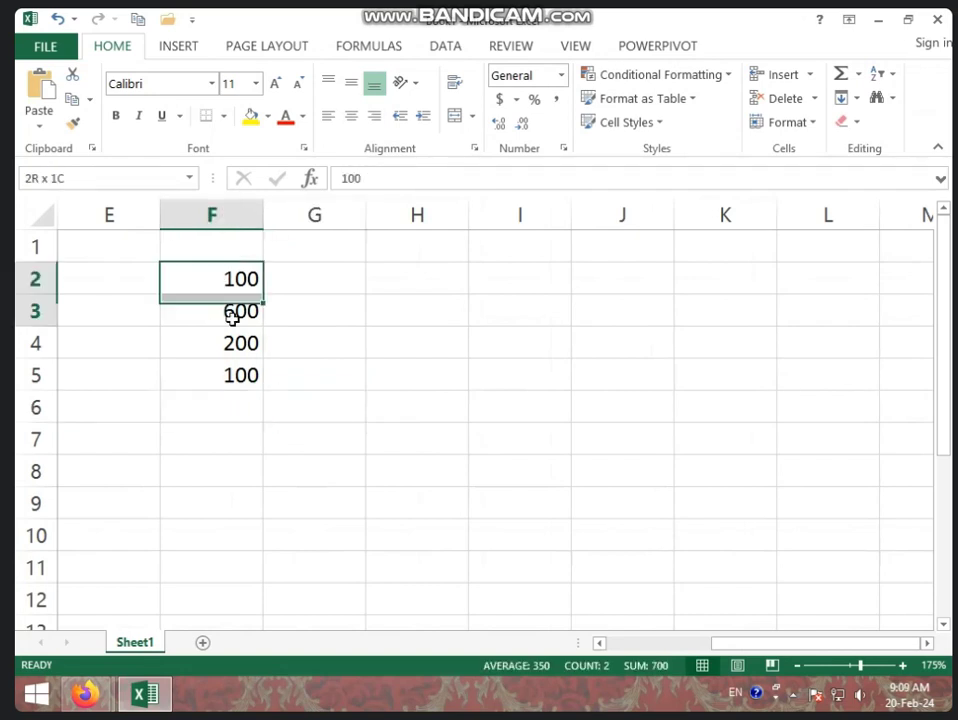
click(859, 76)
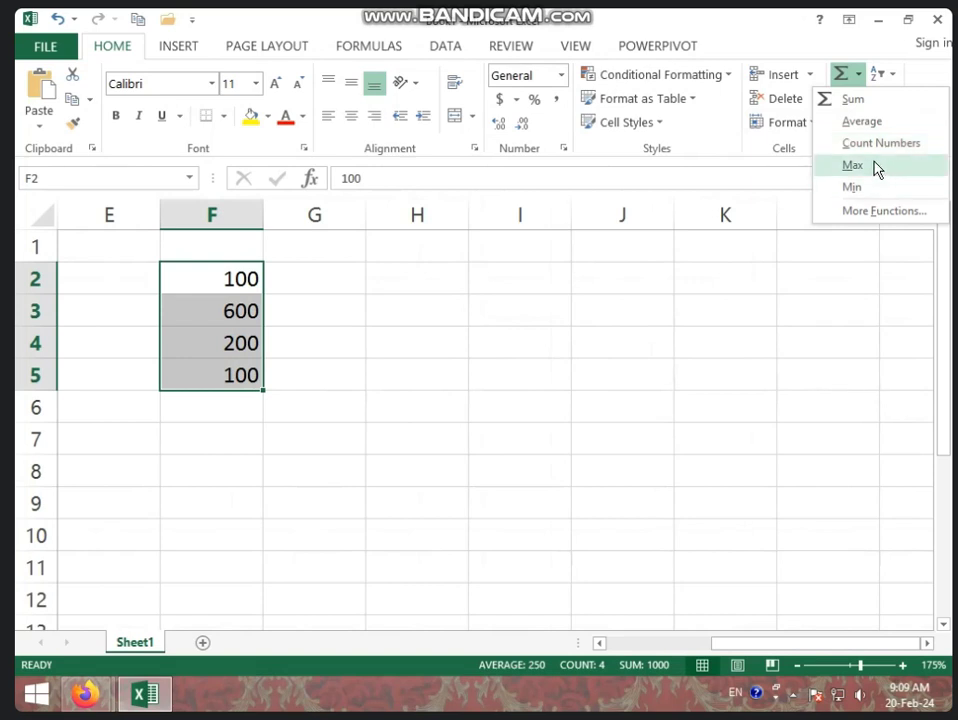
click(880, 167)
click(416, 342)
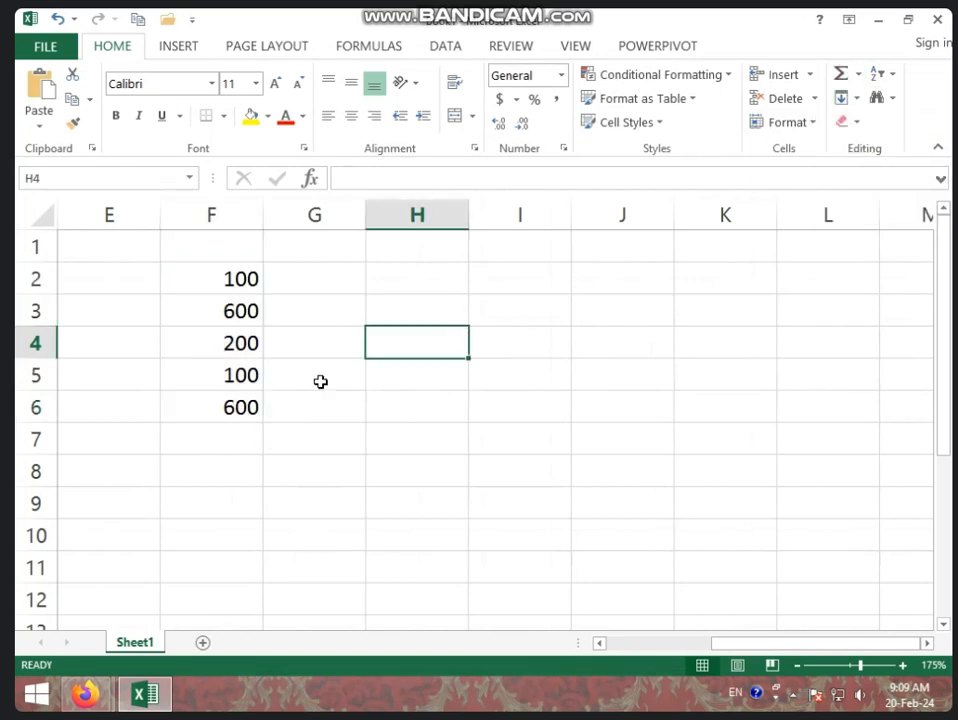
click(233, 408)
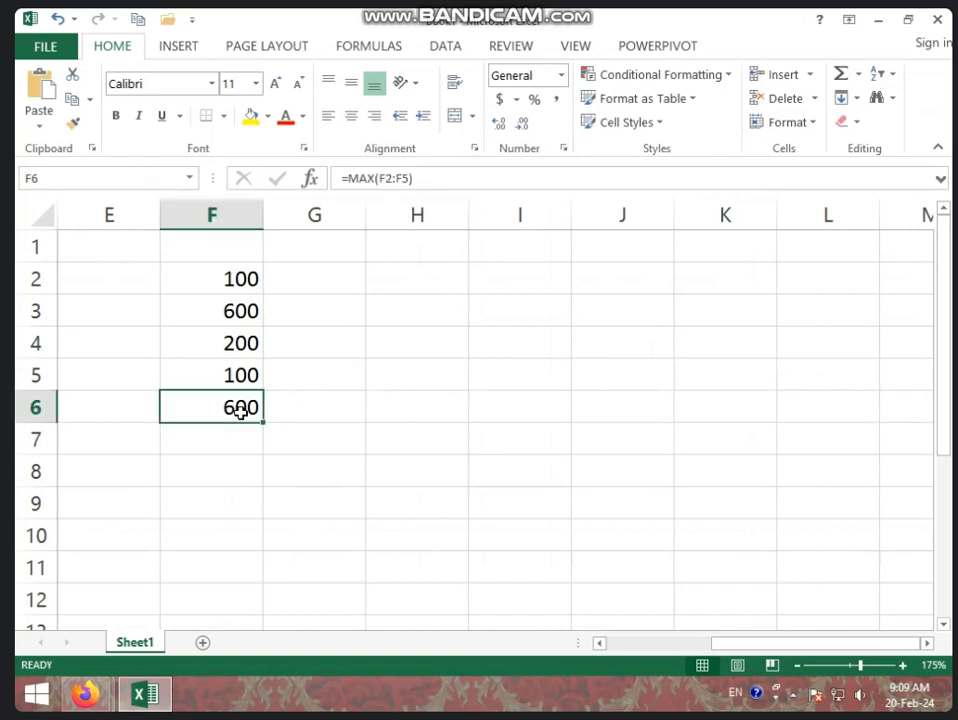
key(Delete)
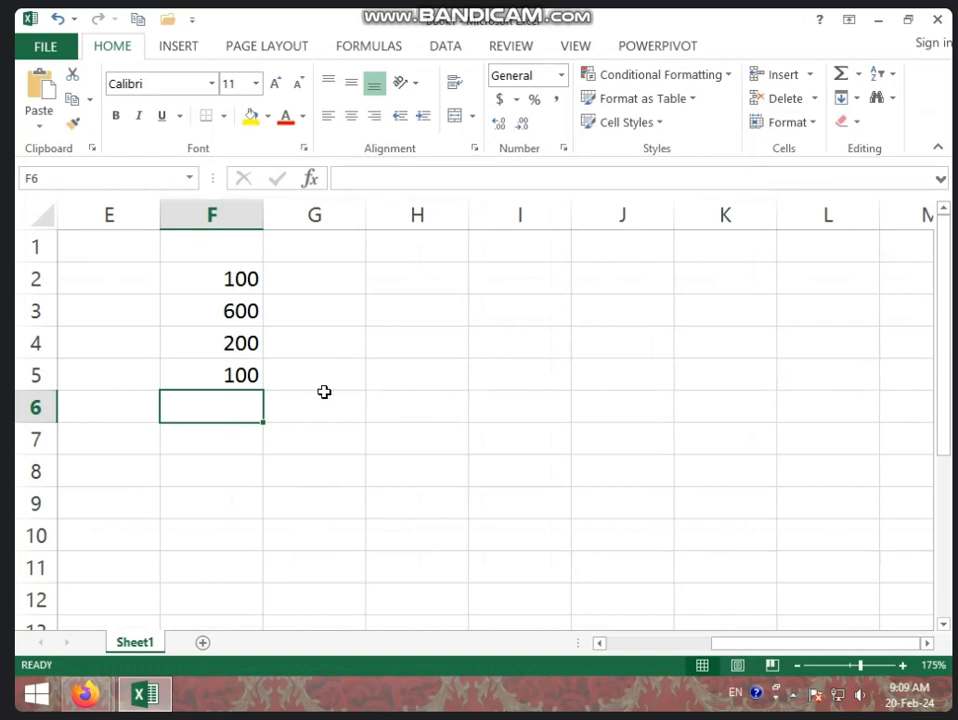
Step: Select F2:F6 and use AutoSum Min to show the minimum in F6
click(322, 380)
drag(252, 290, 265, 398)
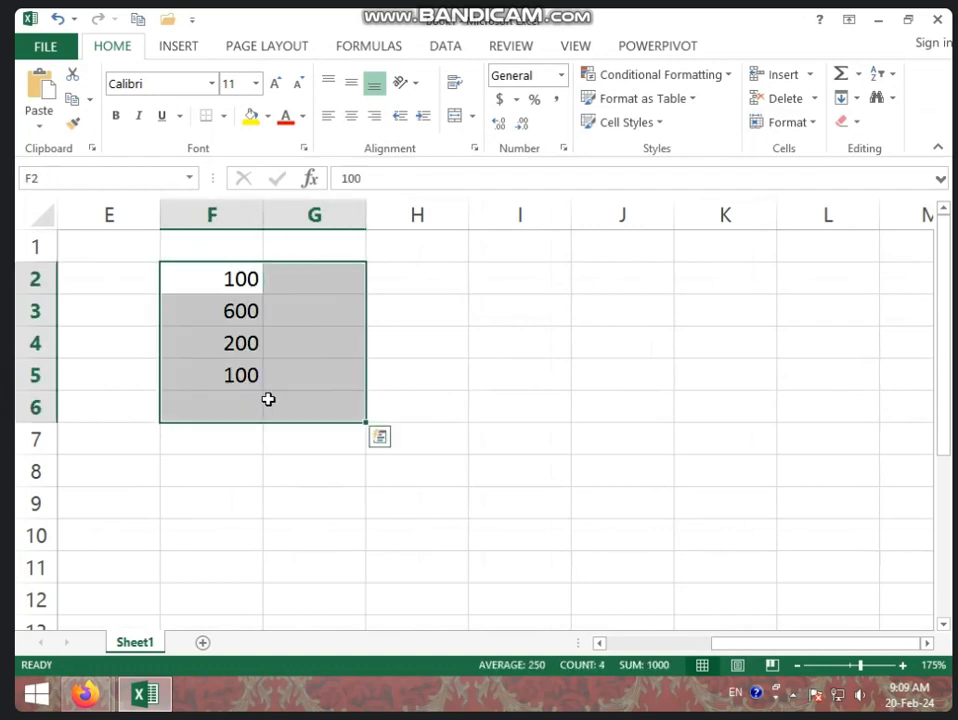
shift+click(260, 400)
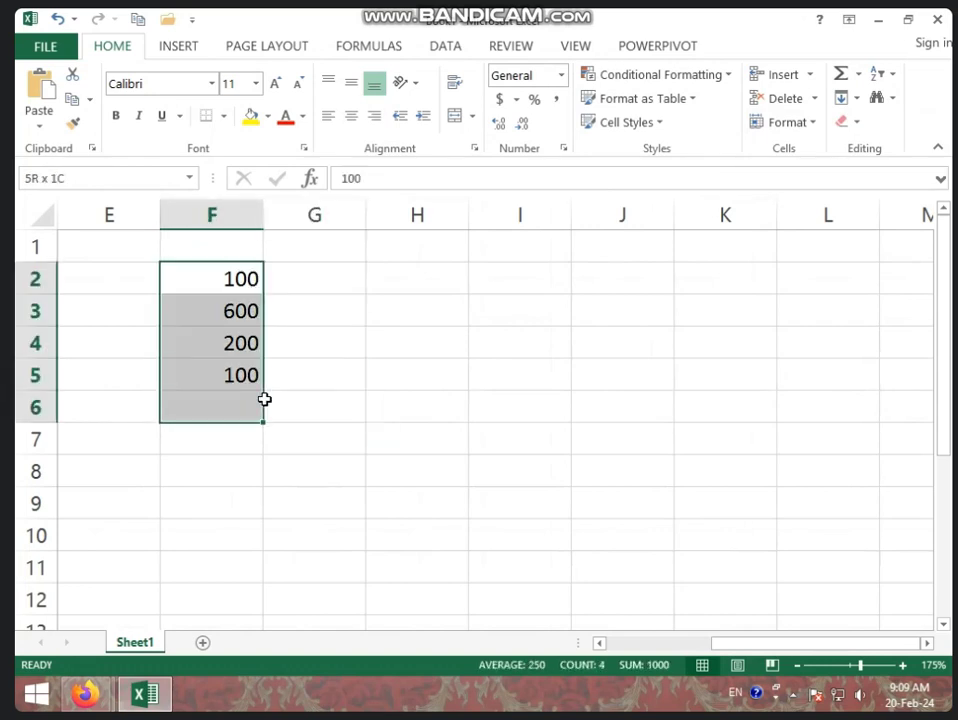
click(858, 74)
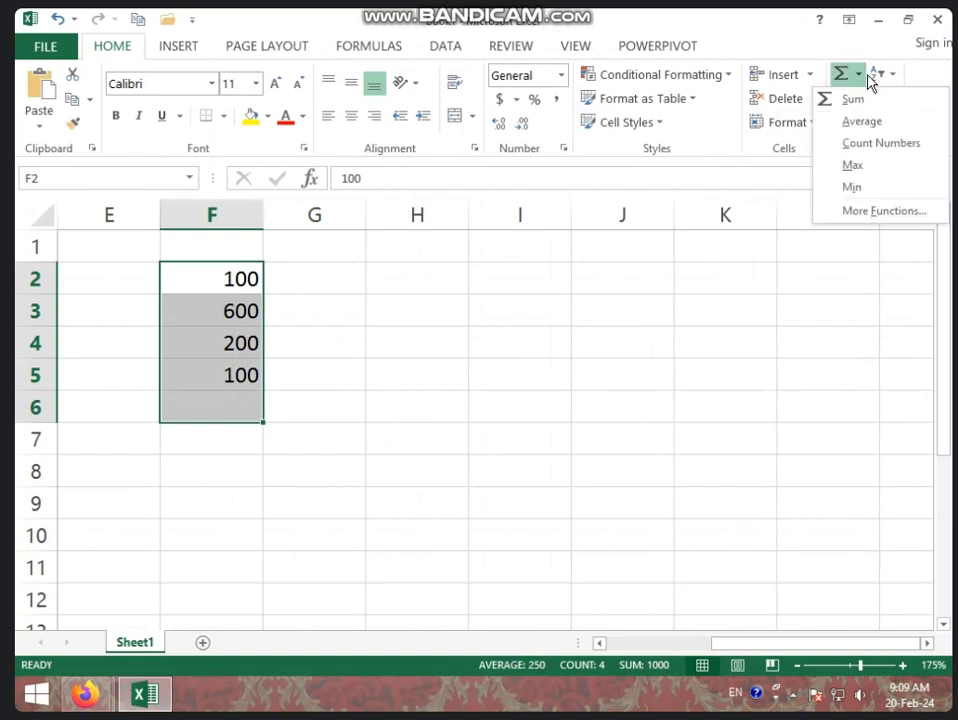
click(889, 187)
click(240, 412)
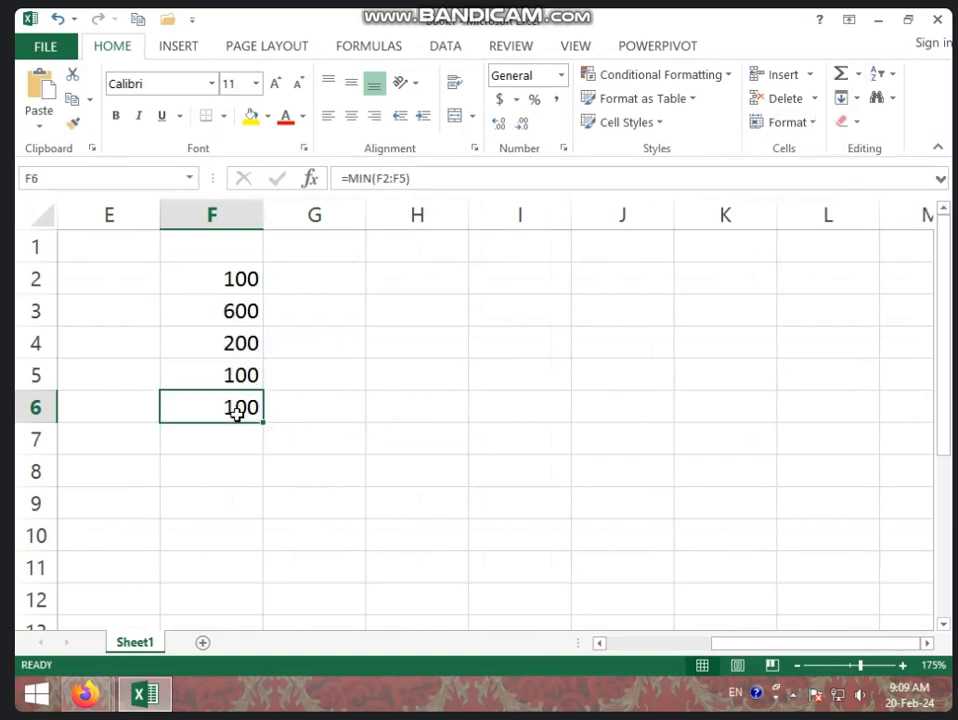
Step: Change F4 from 200 to 50, check the updated minimum, then clear F6
click(217, 354)
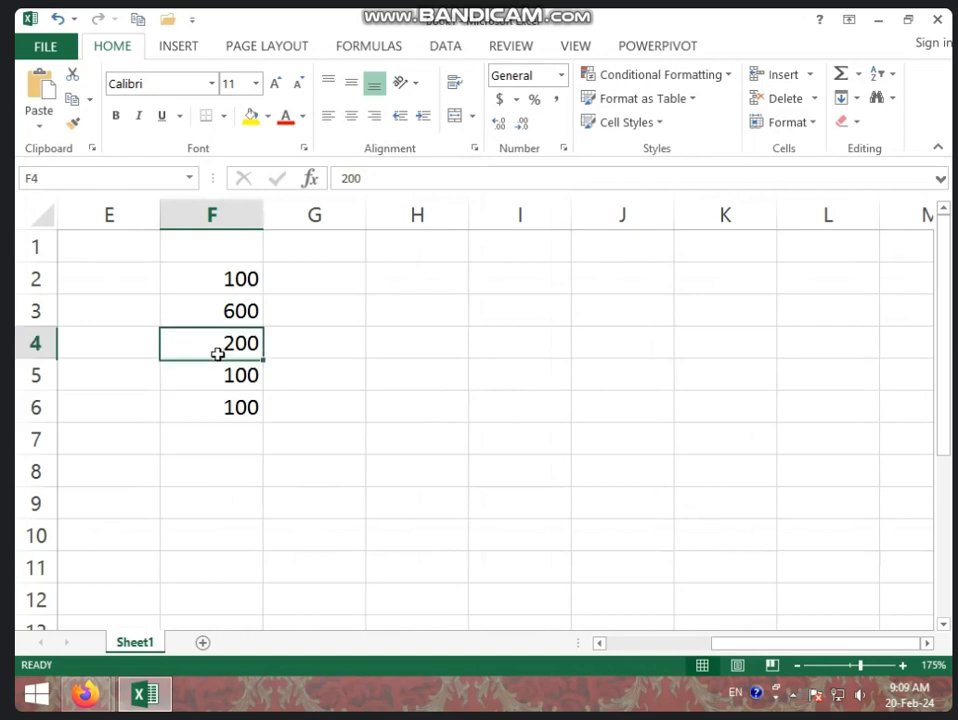
text(50)
click(358, 366)
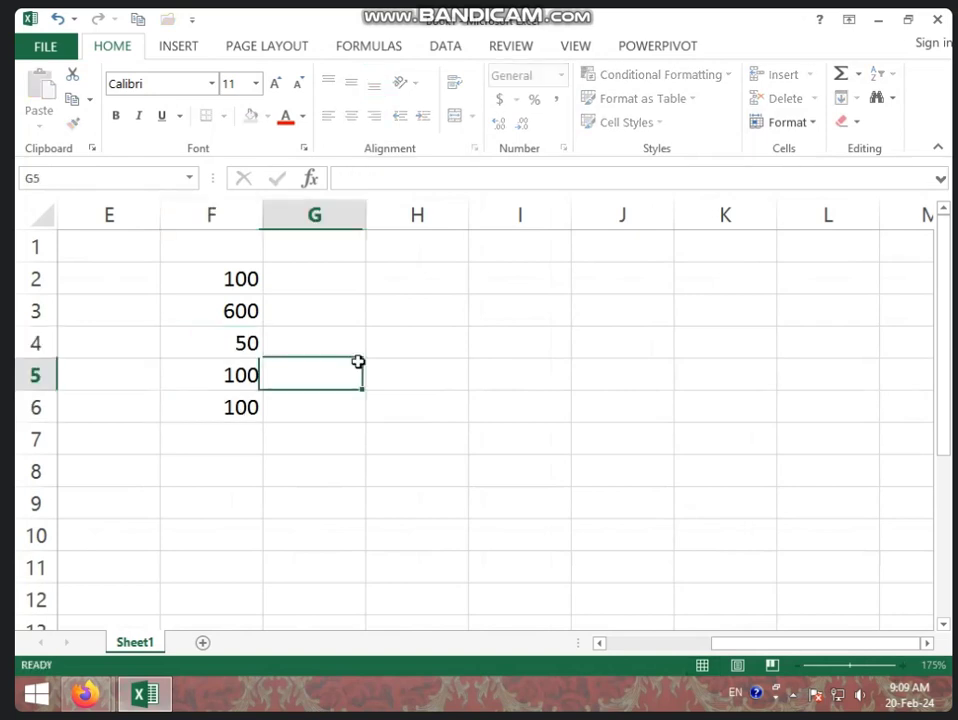
click(258, 406)
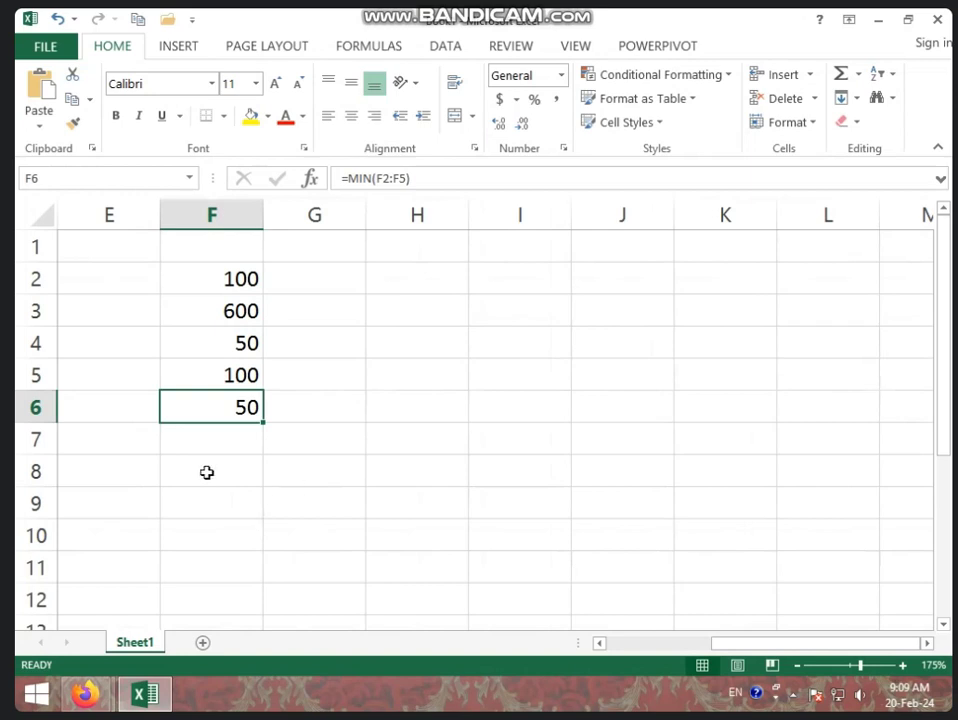
key(Delete)
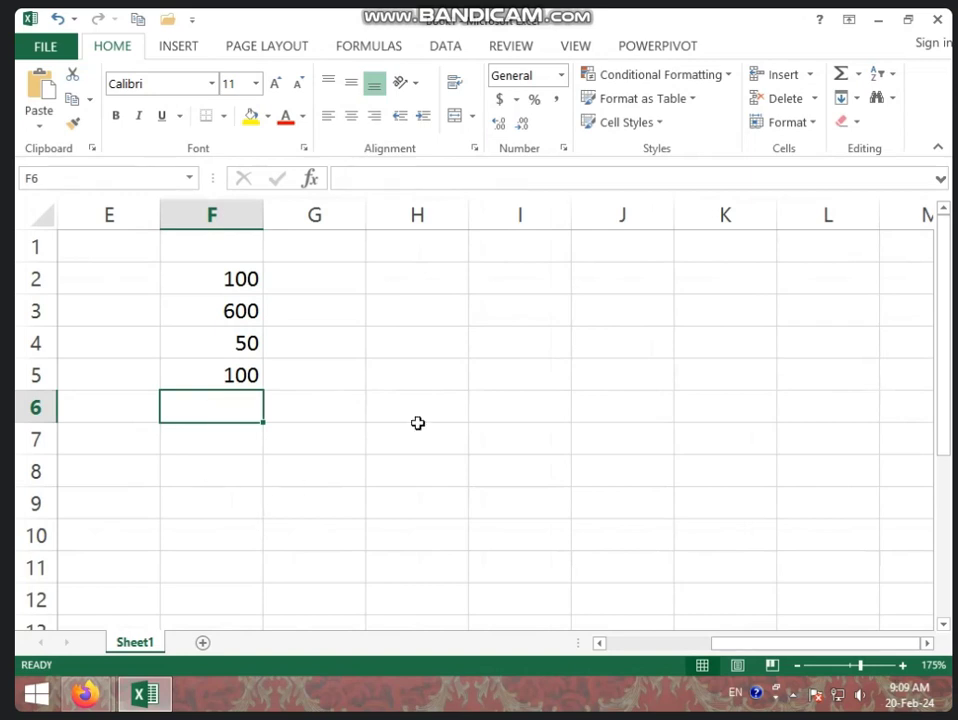
click(417, 432)
mouse_move(227, 287)
mouse_down()
mouse_move(279, 341)
mouse_move(245, 374)
mouse_up()
click(859, 74)
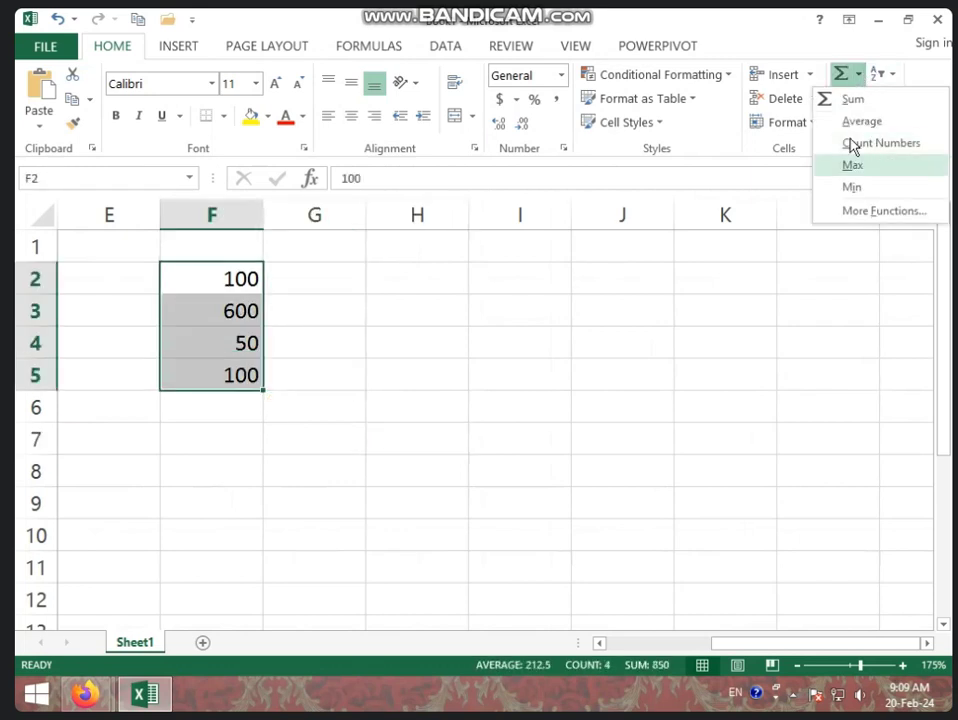
click(870, 209)
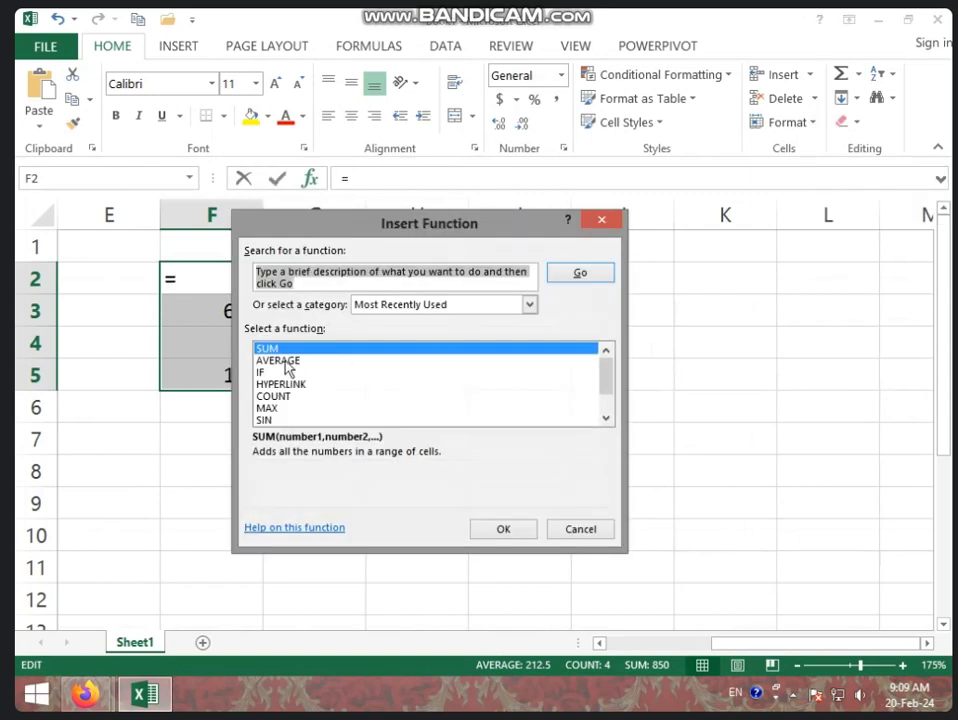
click(290, 361)
click(282, 372)
click(287, 385)
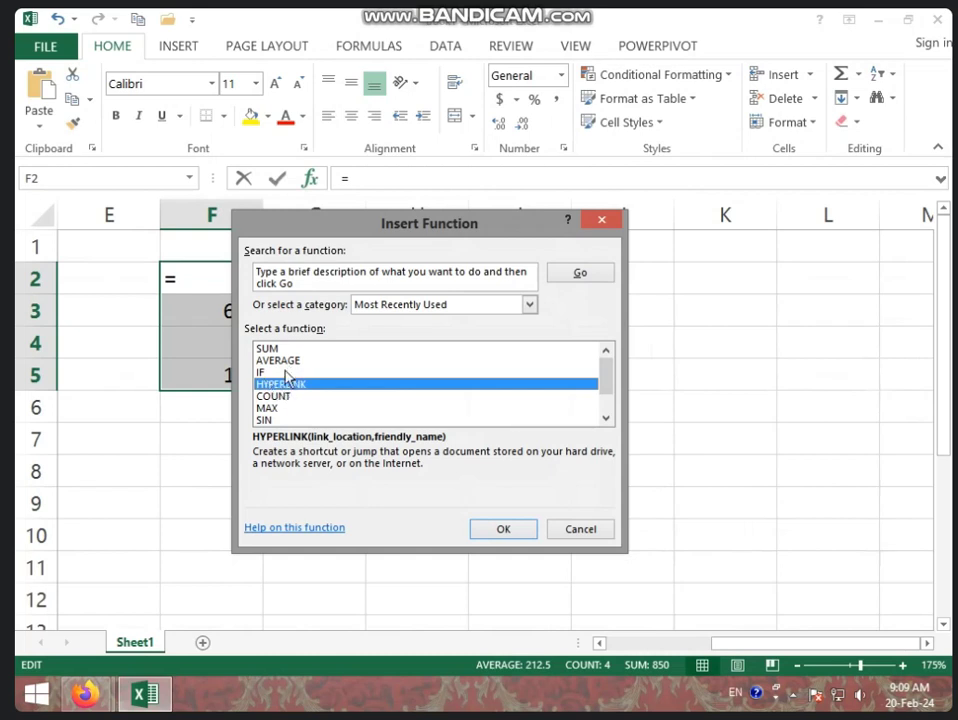
click(287, 408)
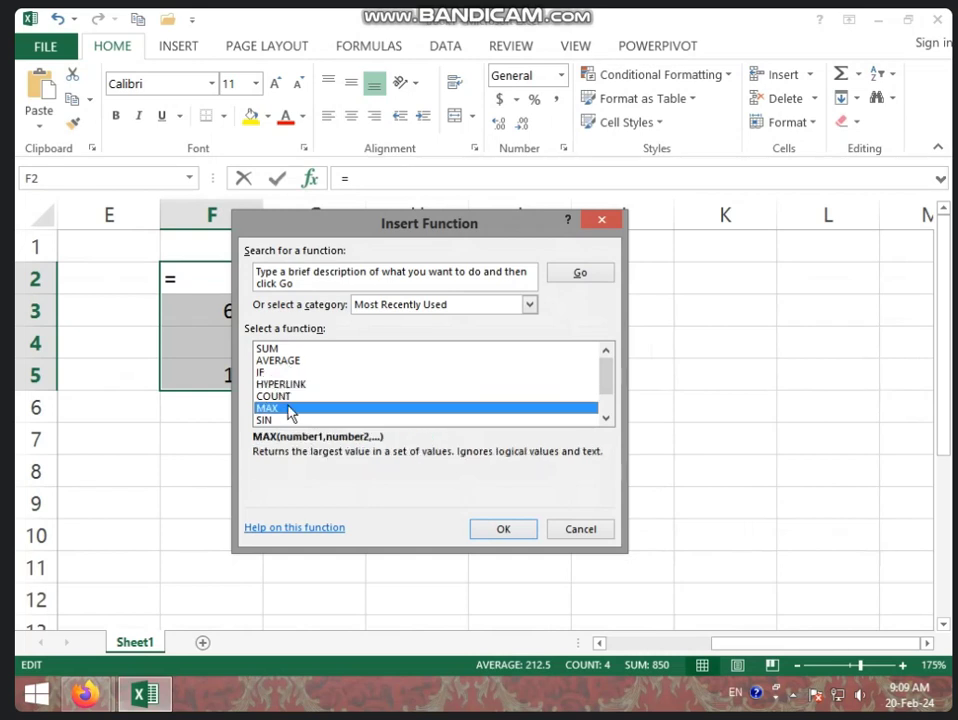
scroll(365, 395, down, 1)
scroll(365, 400, up, 1)
click(601, 222)
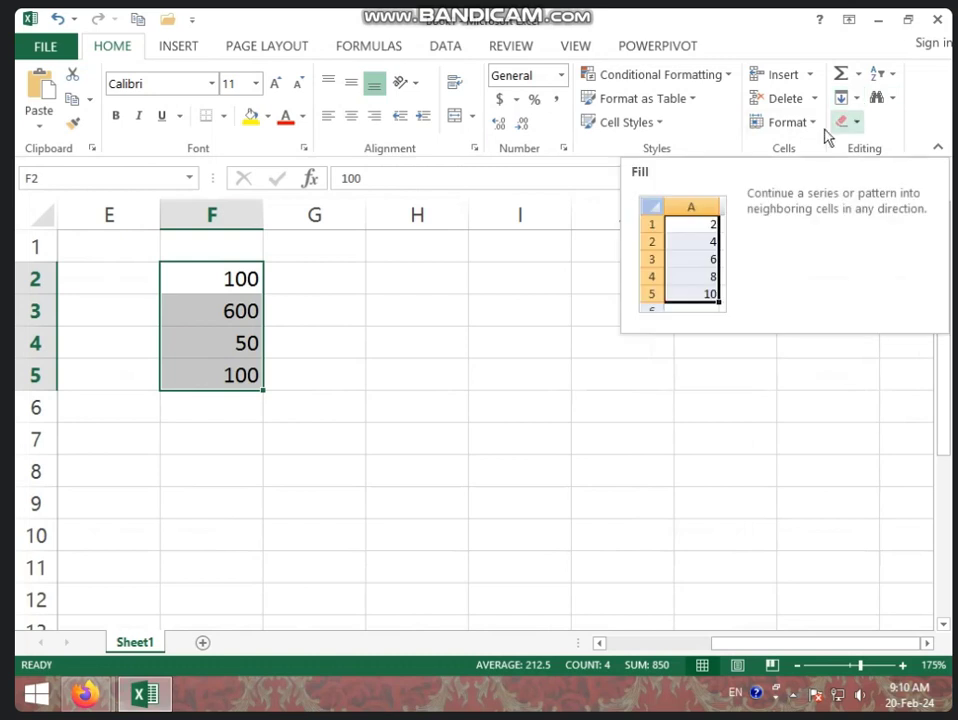
Step: Enter the name MOHAN in cell I3
click(543, 269)
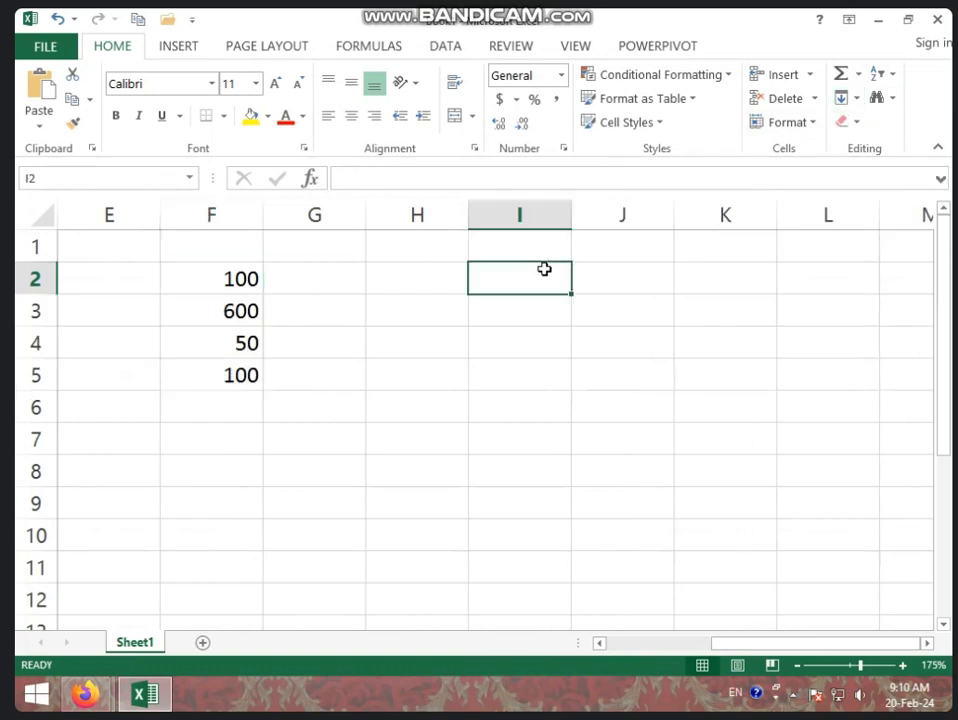
click(537, 315)
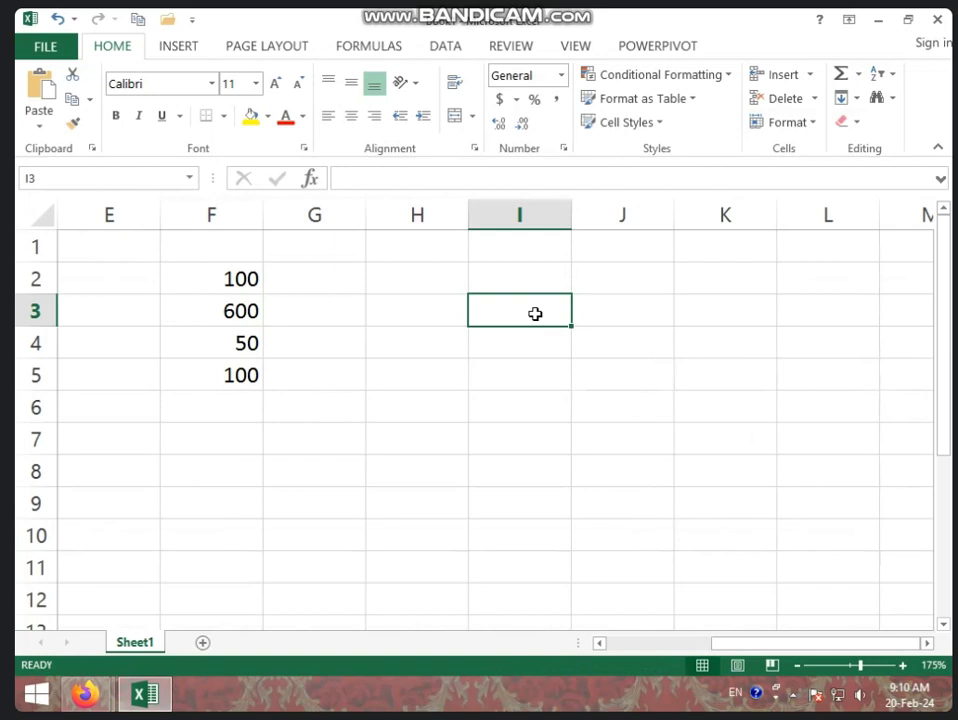
text(MOHAN)
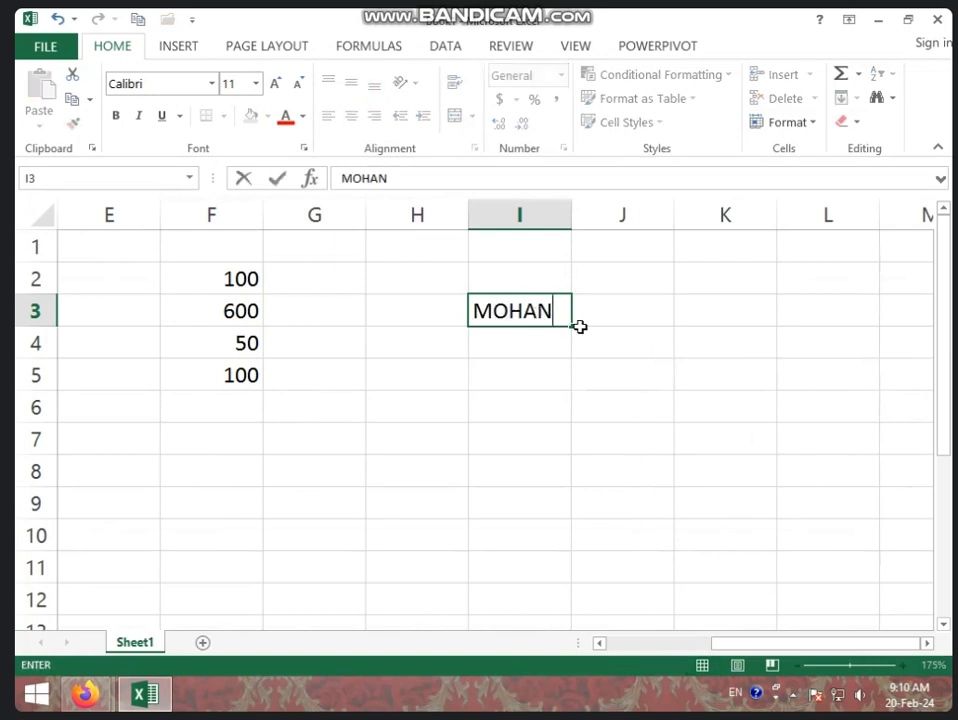
click(725, 329)
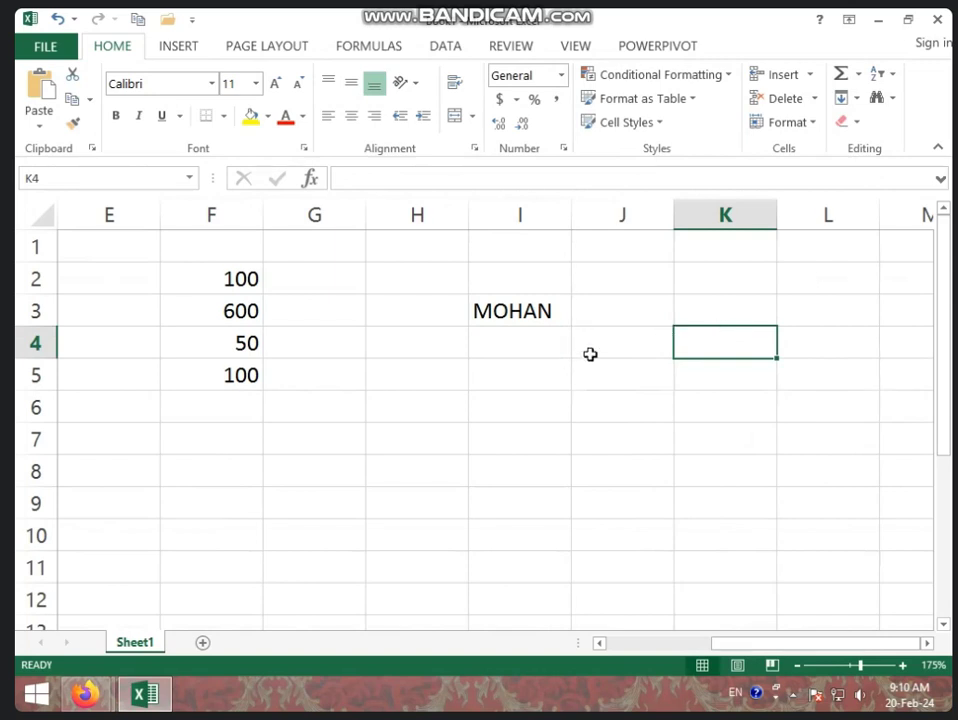
Step: Fill MOHAN down into I4:I6 and up into I1:I2
drag(524, 312, 542, 405)
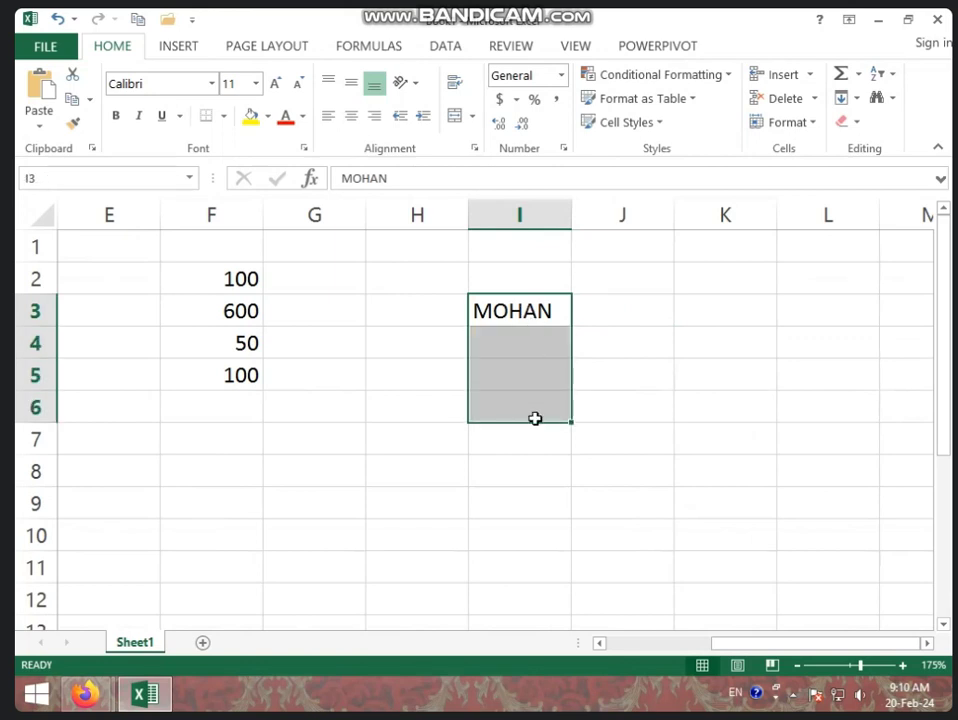
click(851, 99)
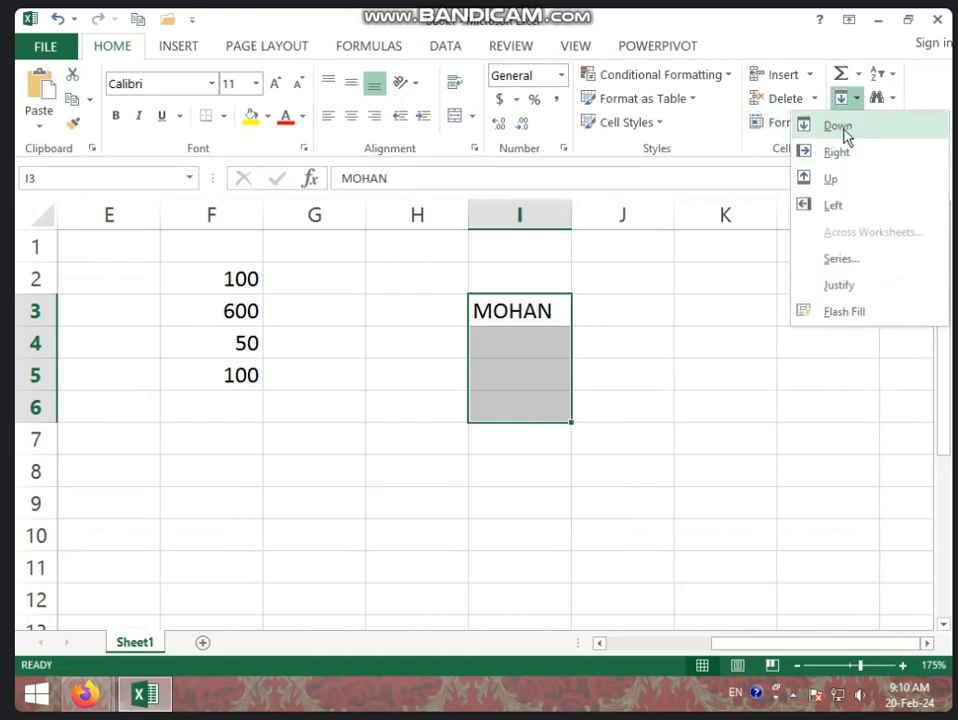
click(838, 126)
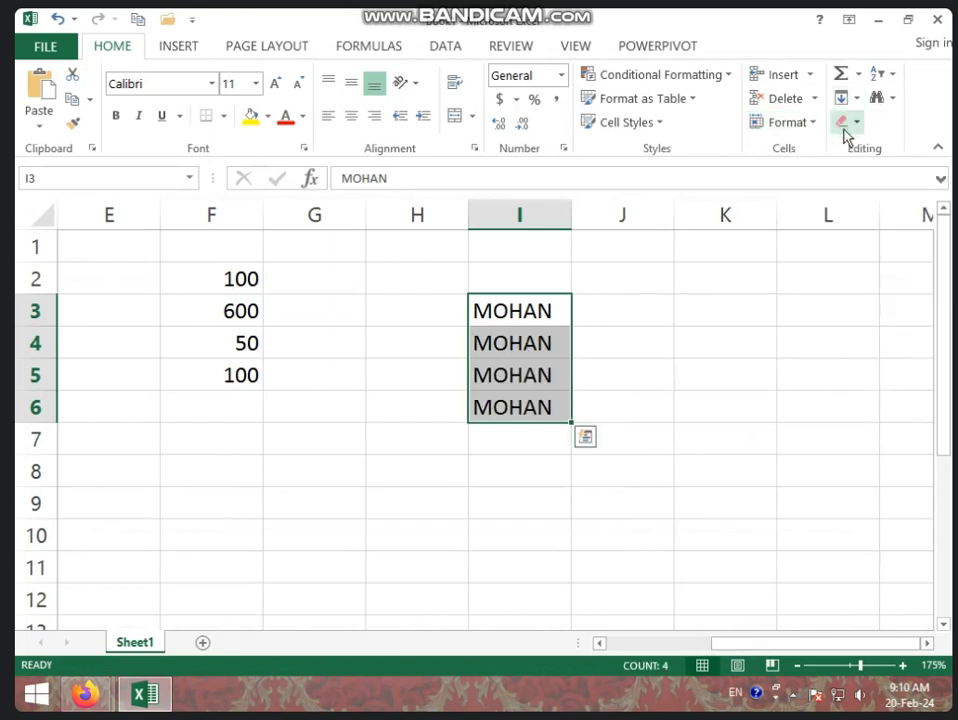
click(560, 401)
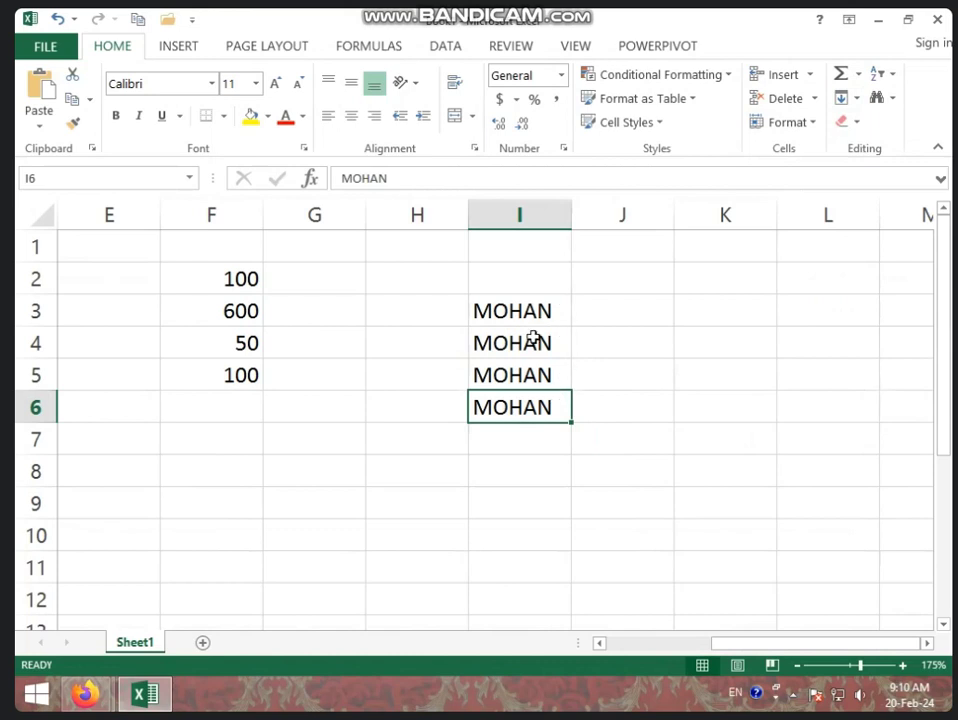
drag(533, 318, 534, 278)
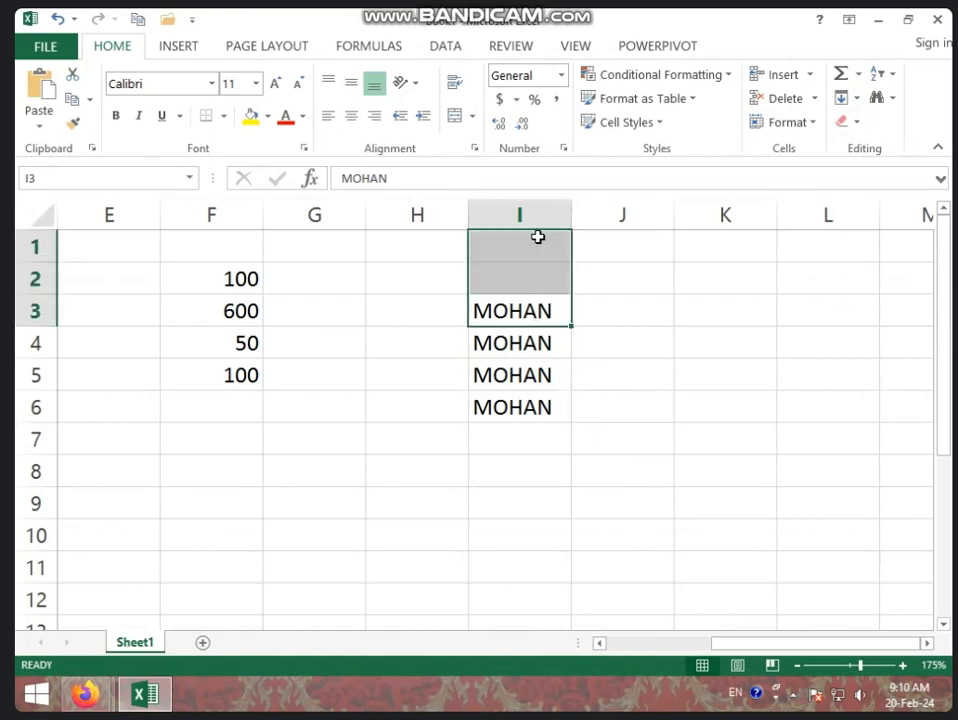
click(855, 98)
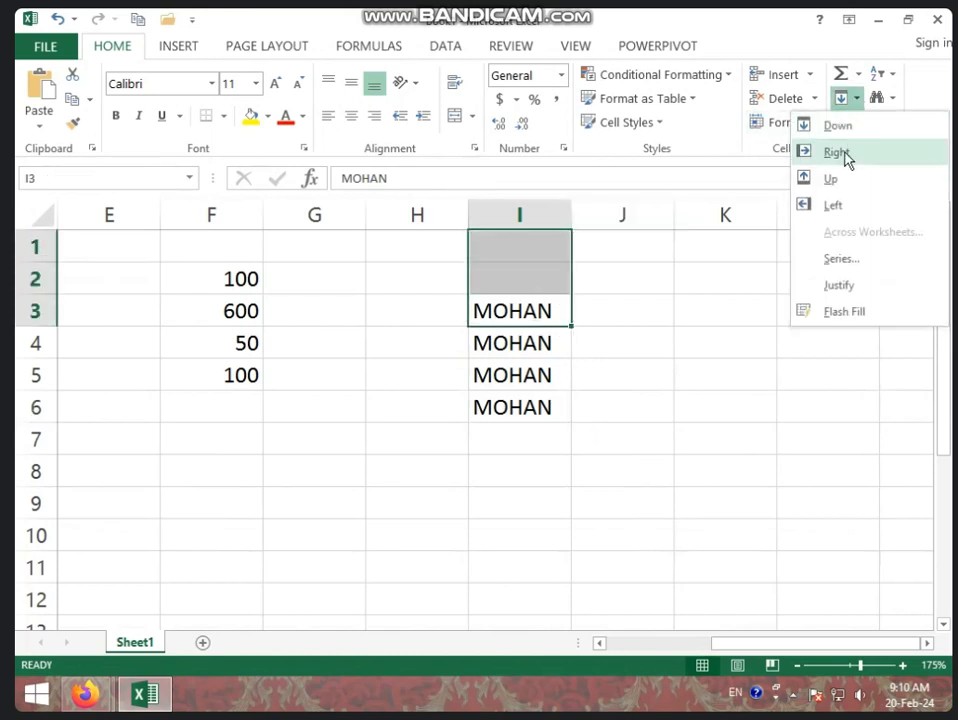
click(836, 182)
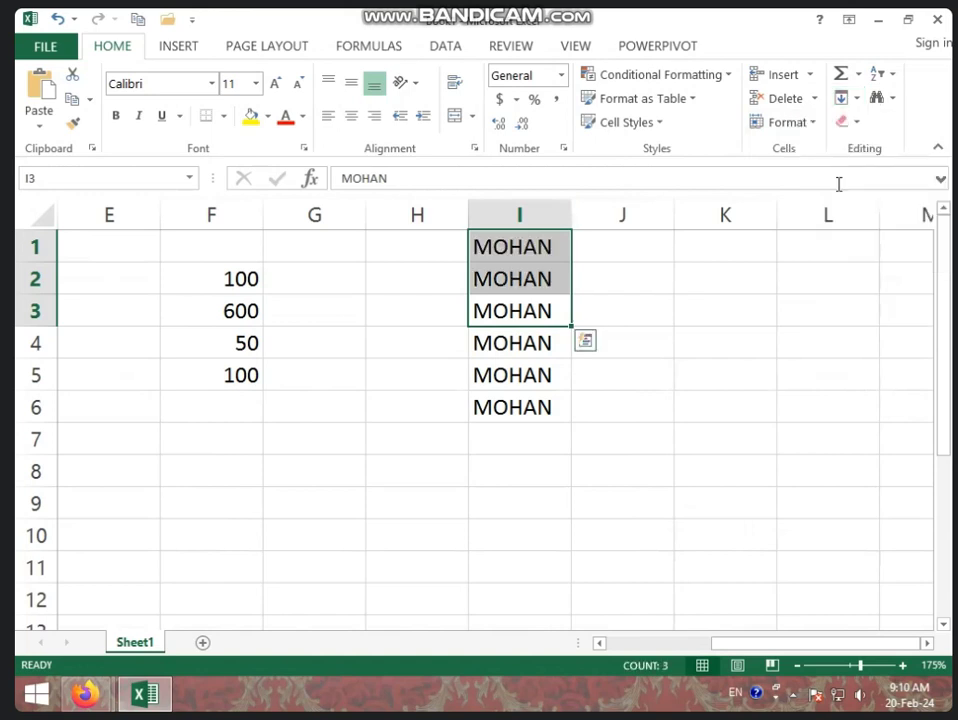
Step: Fill MOHAN right across J3:L3
click(520, 407)
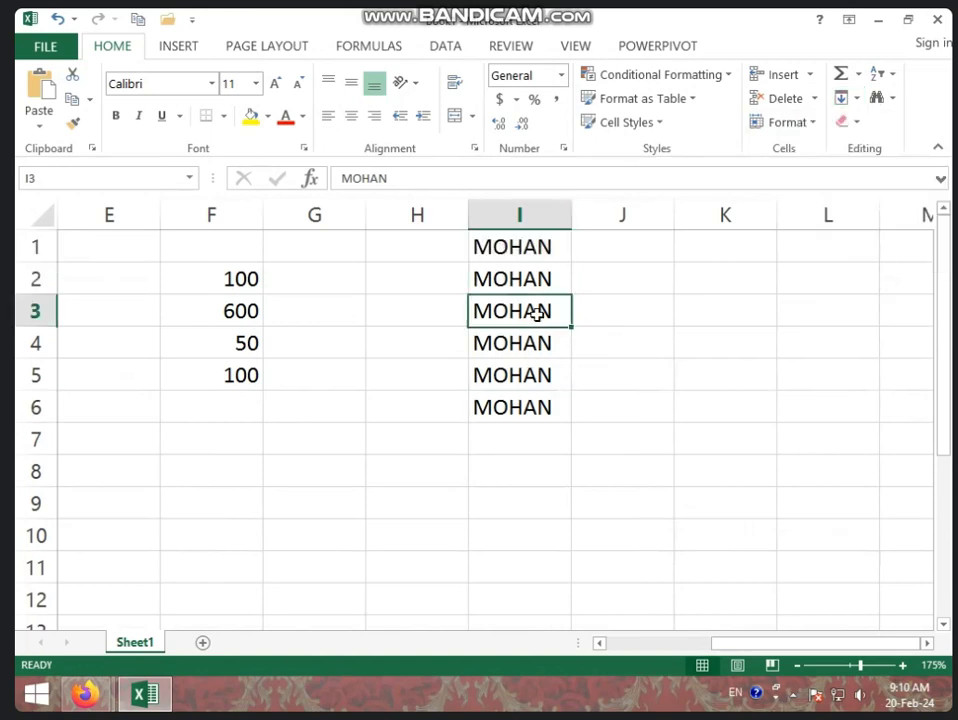
drag(535, 311, 846, 306)
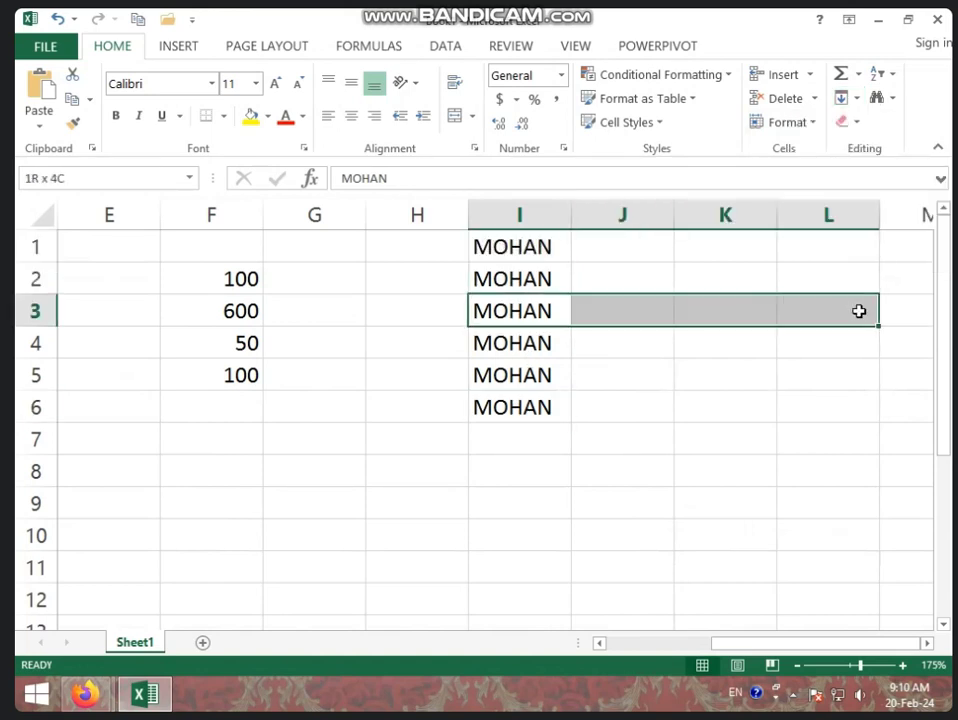
click(857, 98)
click(838, 152)
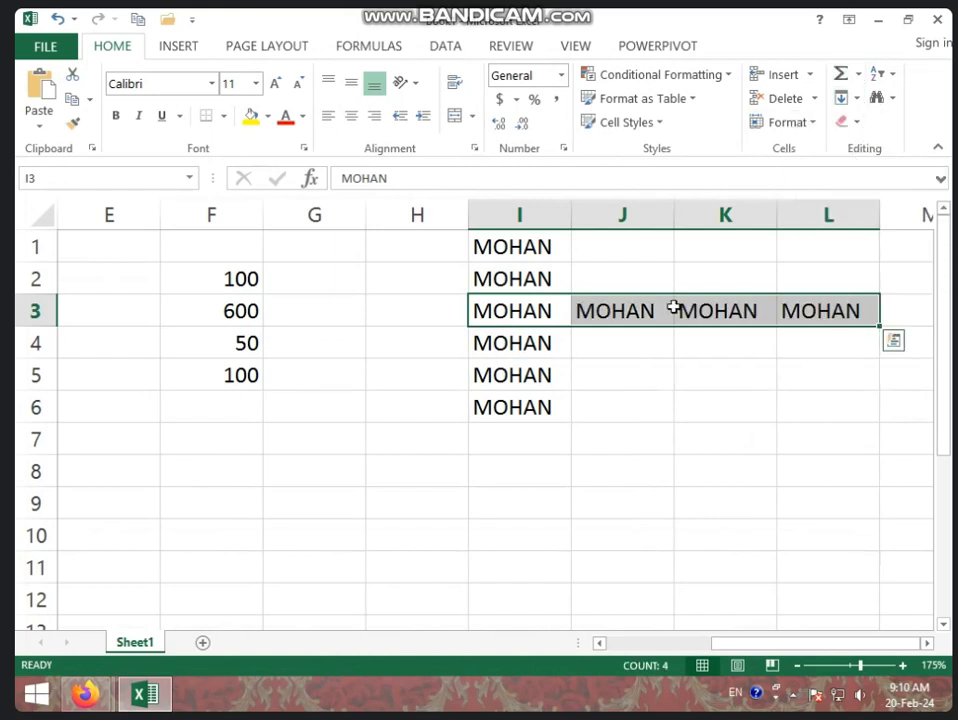
Step: Fill MOHAN leftward across row 3 from I3 to E3
drag(502, 310, 145, 302)
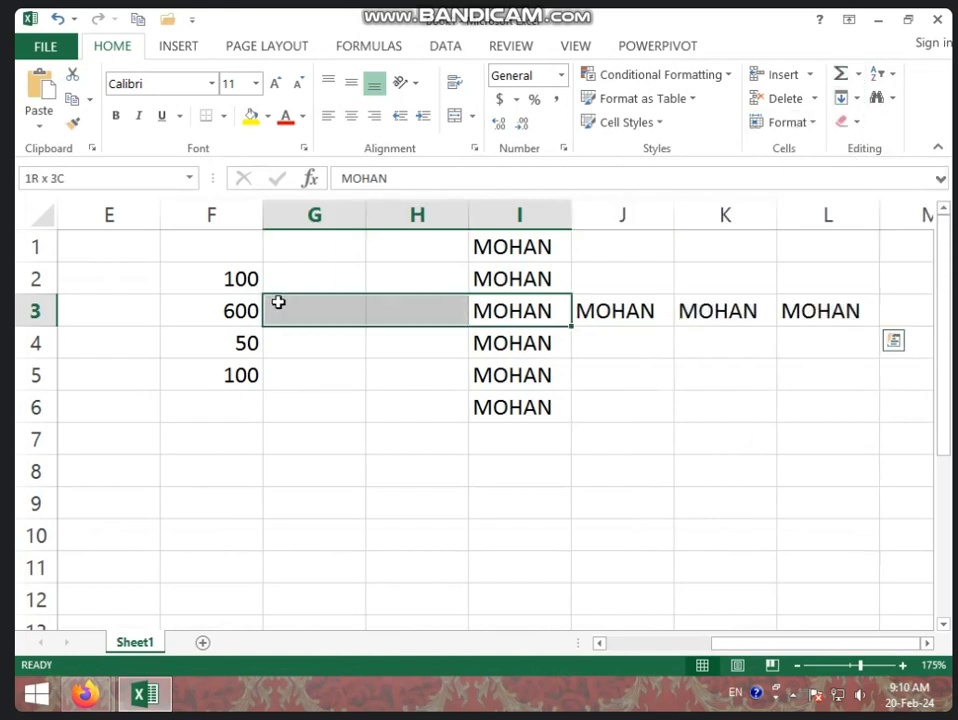
click(857, 98)
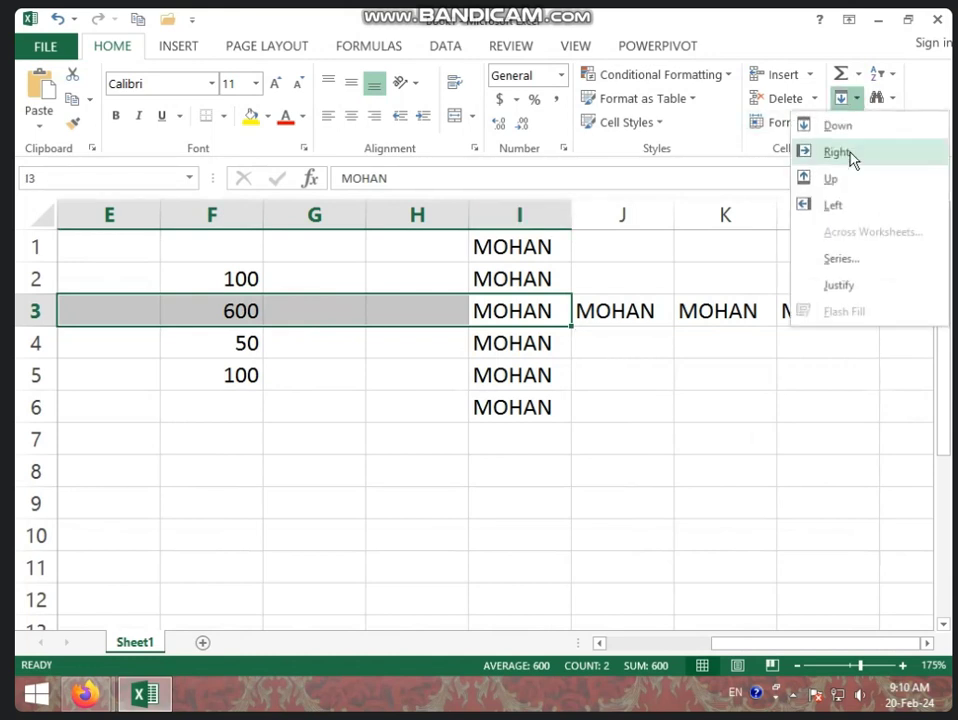
click(849, 209)
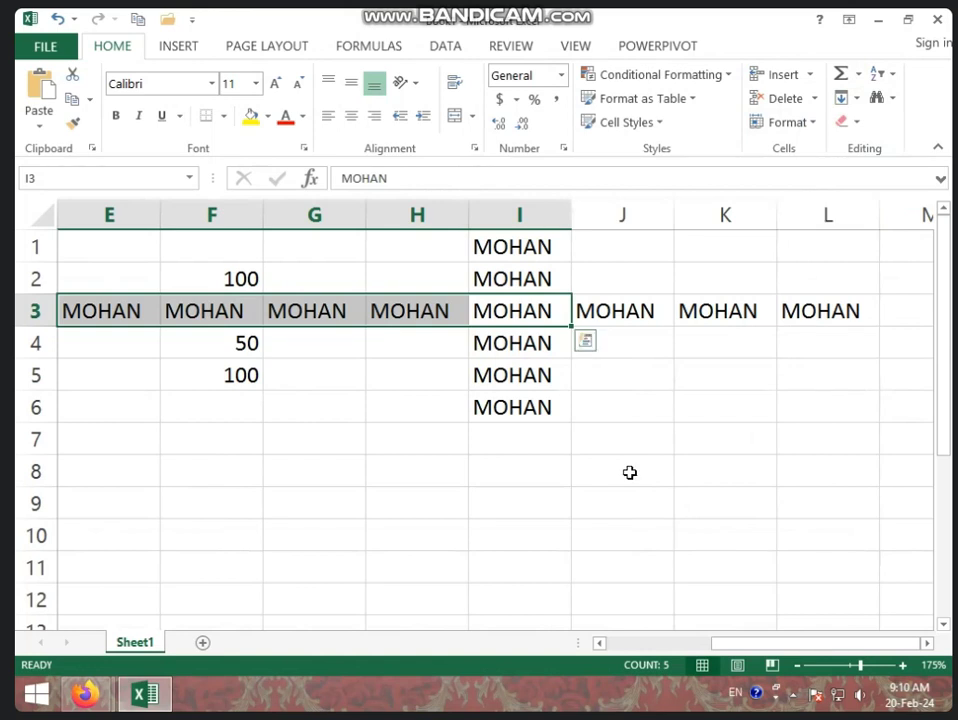
click(419, 459)
Step: Undo the MOHAN fills and Clear All on the remaining MOHAN cell
key(ctrl+z)
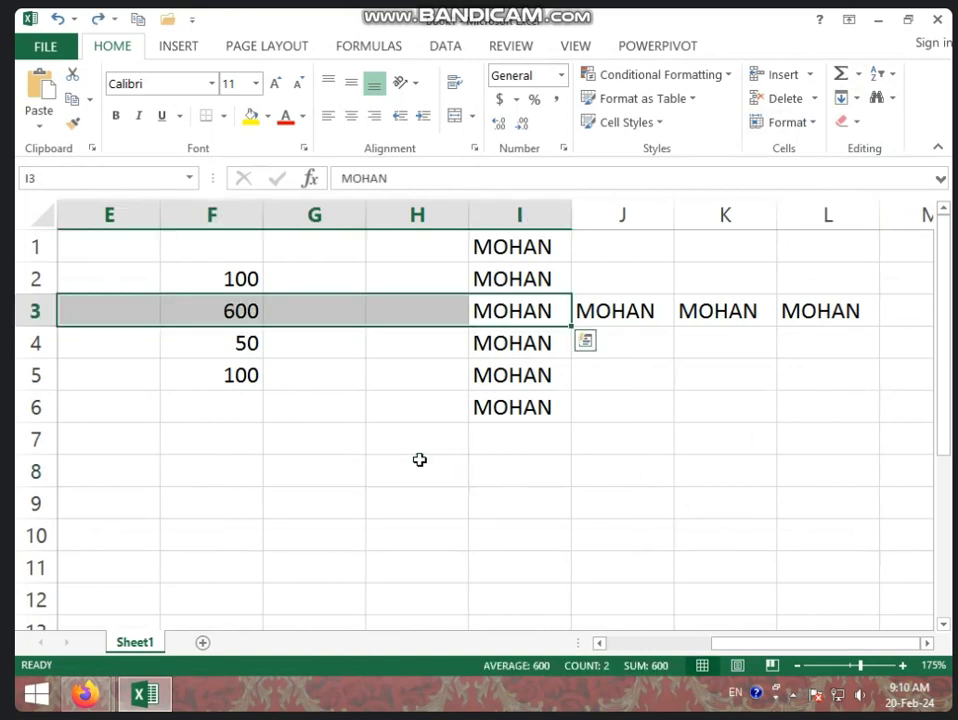
key(ctrl+z)
key(ctrl+z)
key(ctrl+z)
click(530, 428)
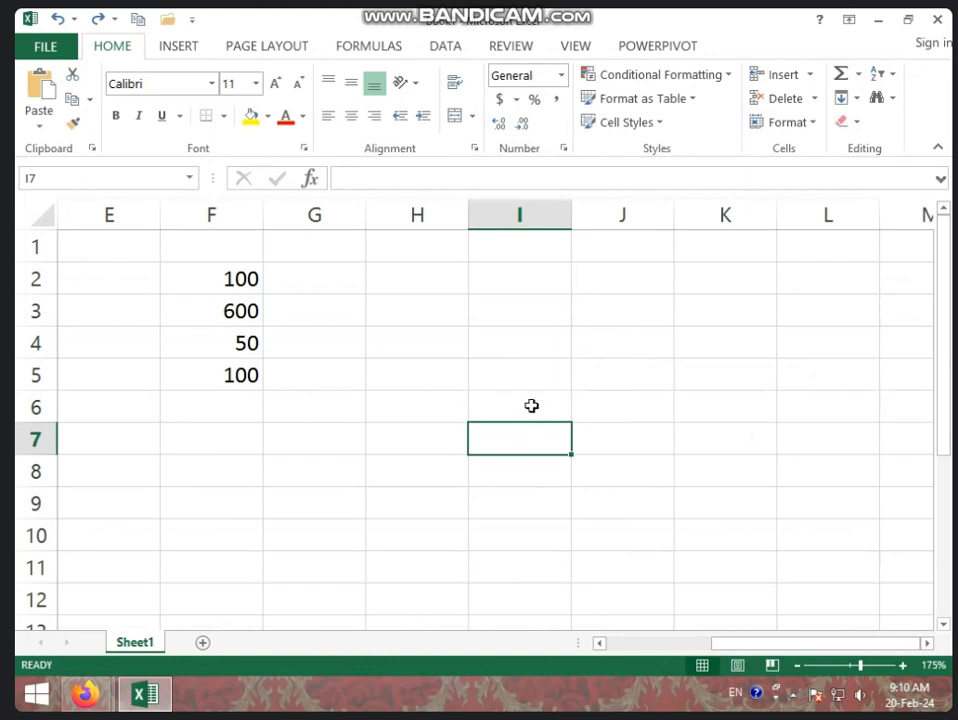
click(860, 121)
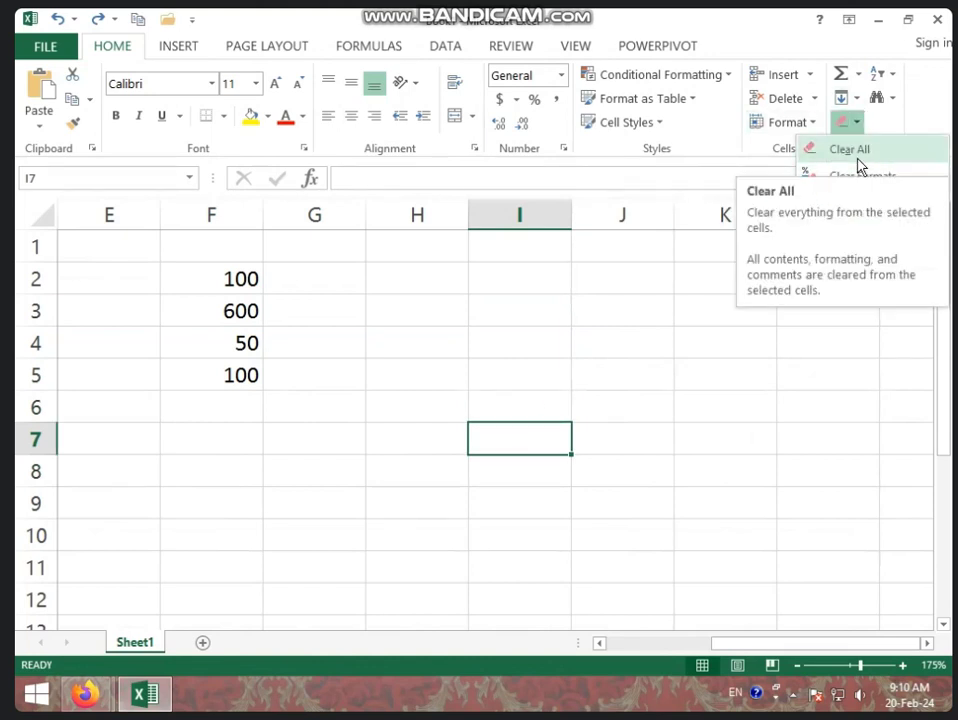
click(860, 152)
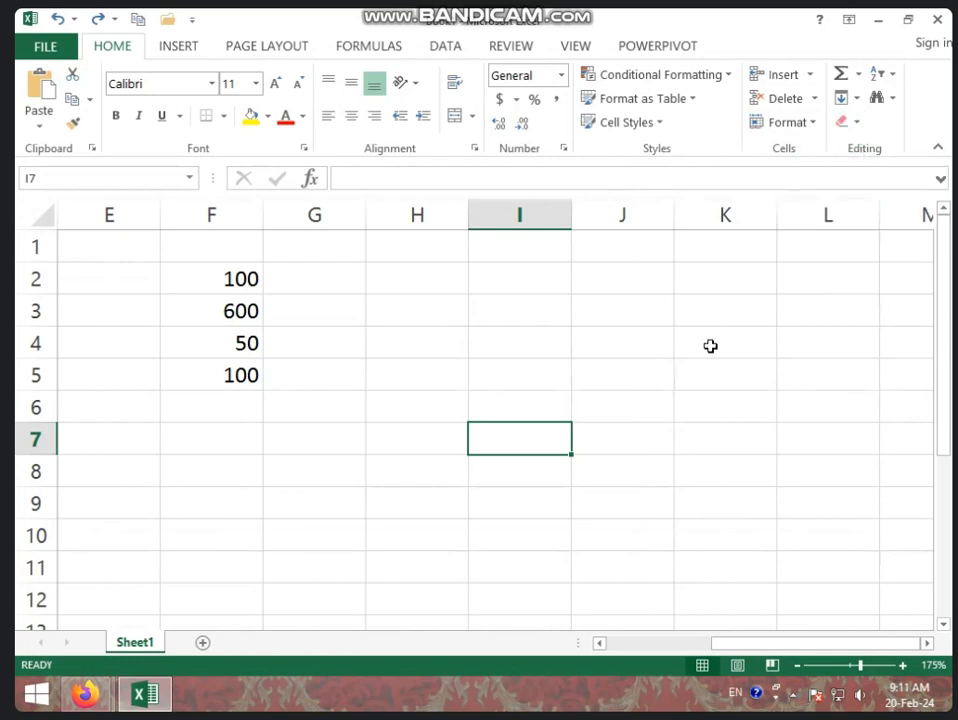
key(Up)
key(Up)
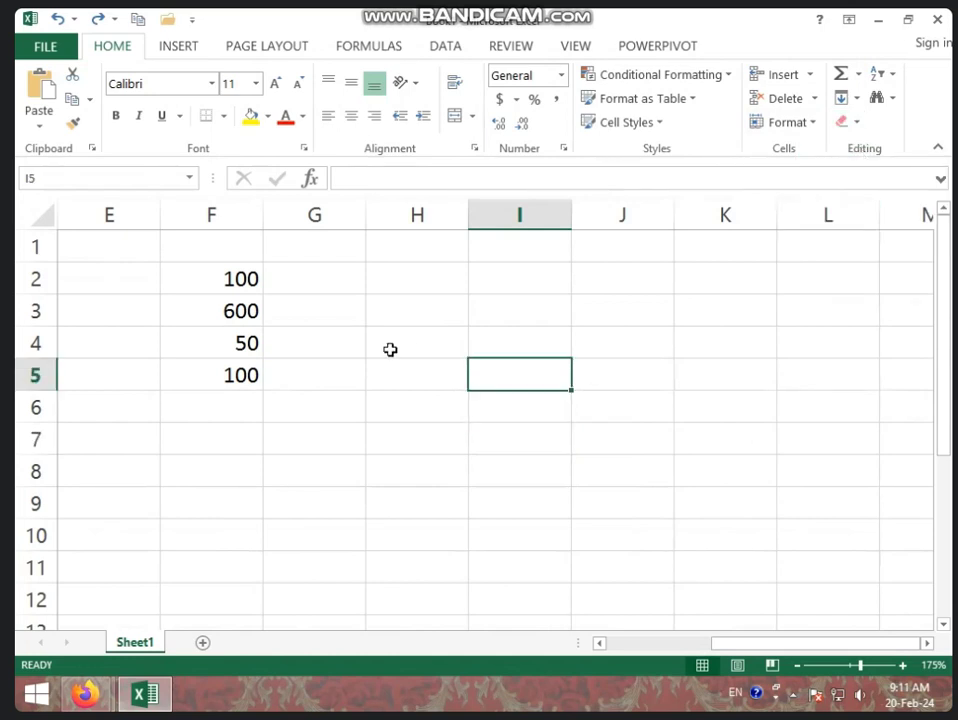
Step: Clear All on block E1:H7 to remove the numbers, then select E1
mouse_move(122, 258)
mouse_down()
mouse_move(371, 307)
mouse_move(430, 440)
mouse_up()
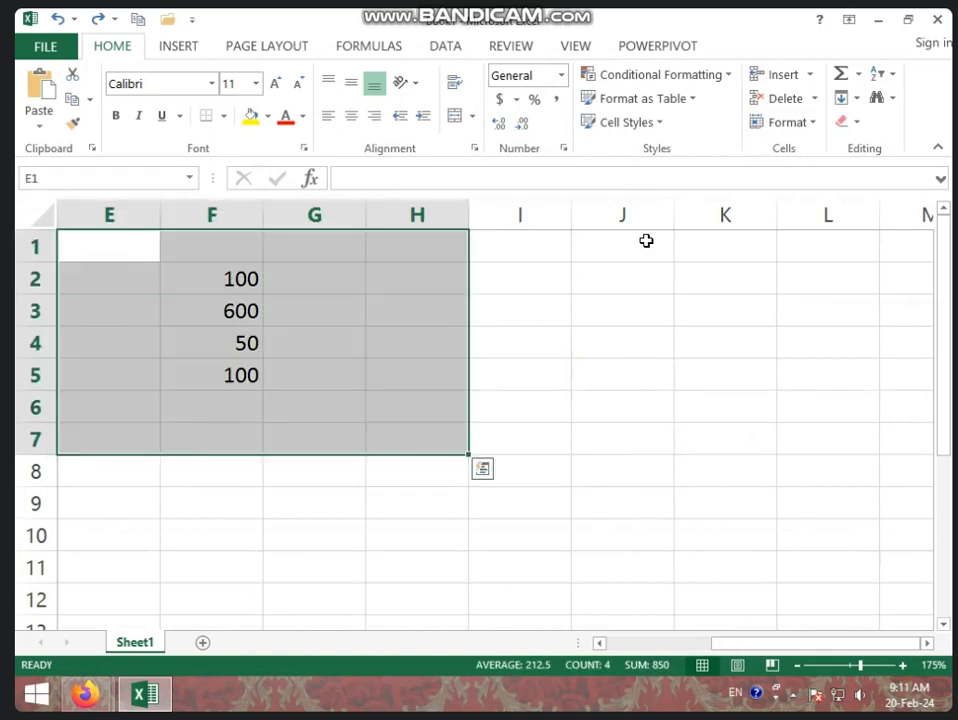
click(855, 122)
click(845, 201)
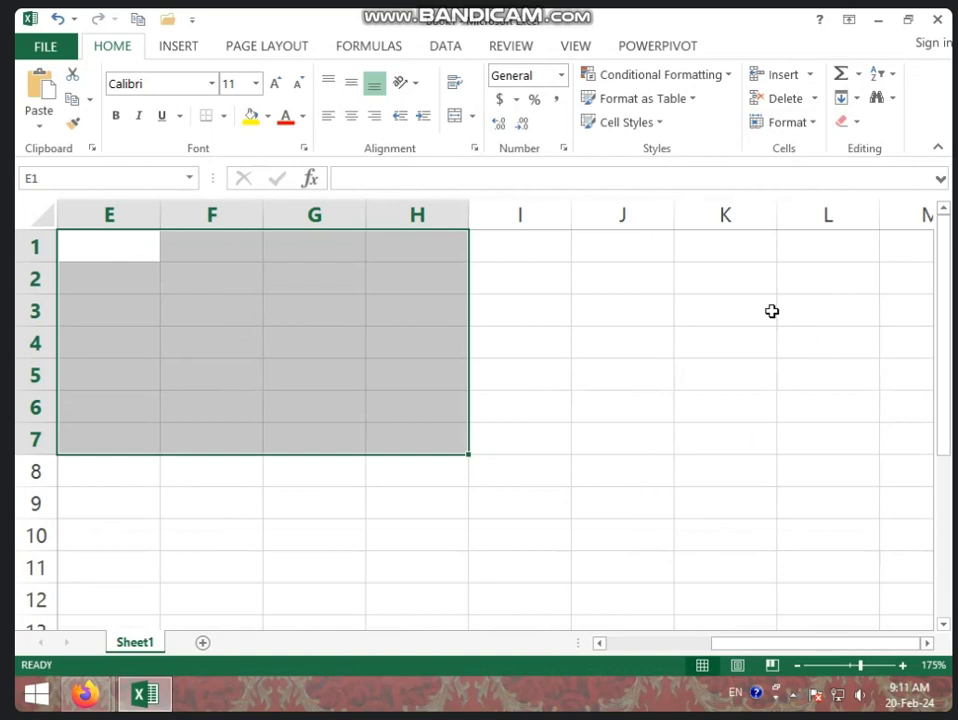
click(772, 311)
click(133, 252)
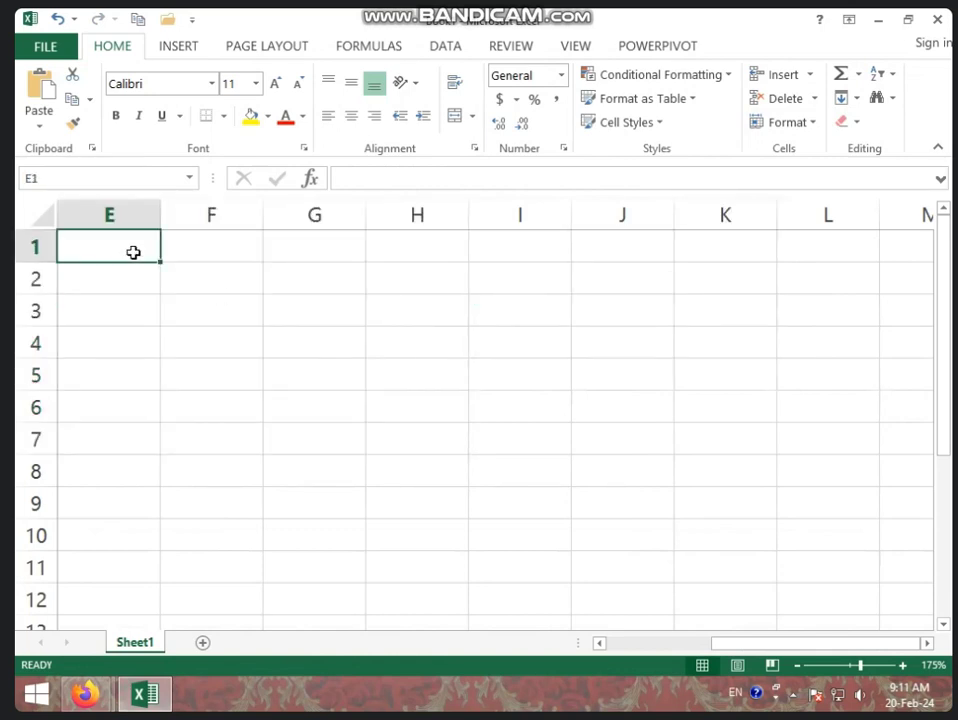
Step: Enter starting values 1 and 2 in column F and 11 and 12 in column G
click(192, 290)
text(1)
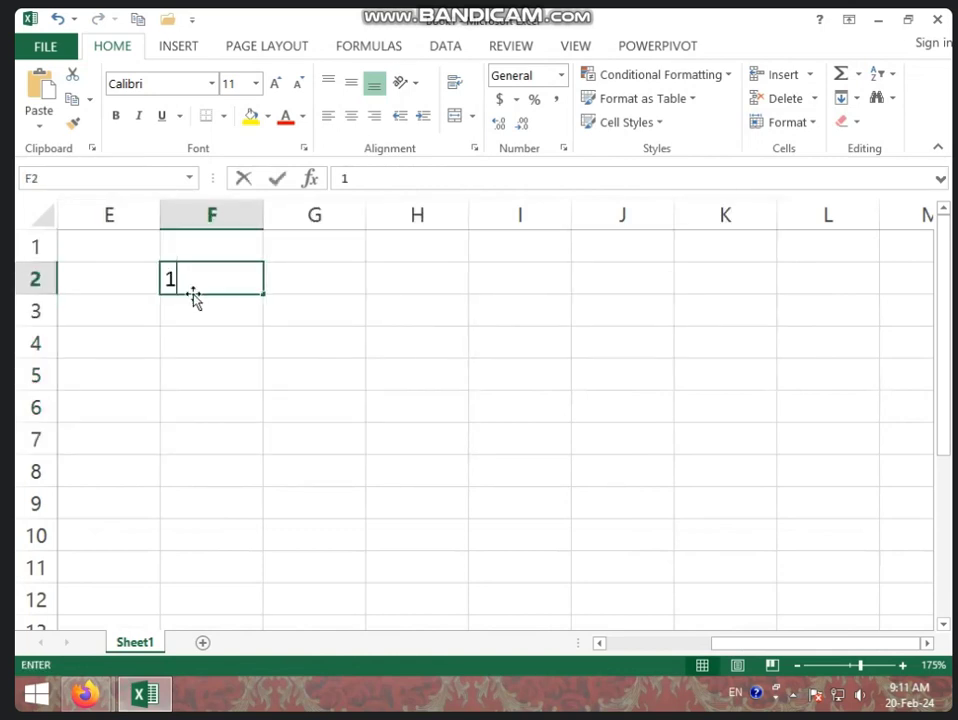
click(206, 310)
text(2)
click(306, 287)
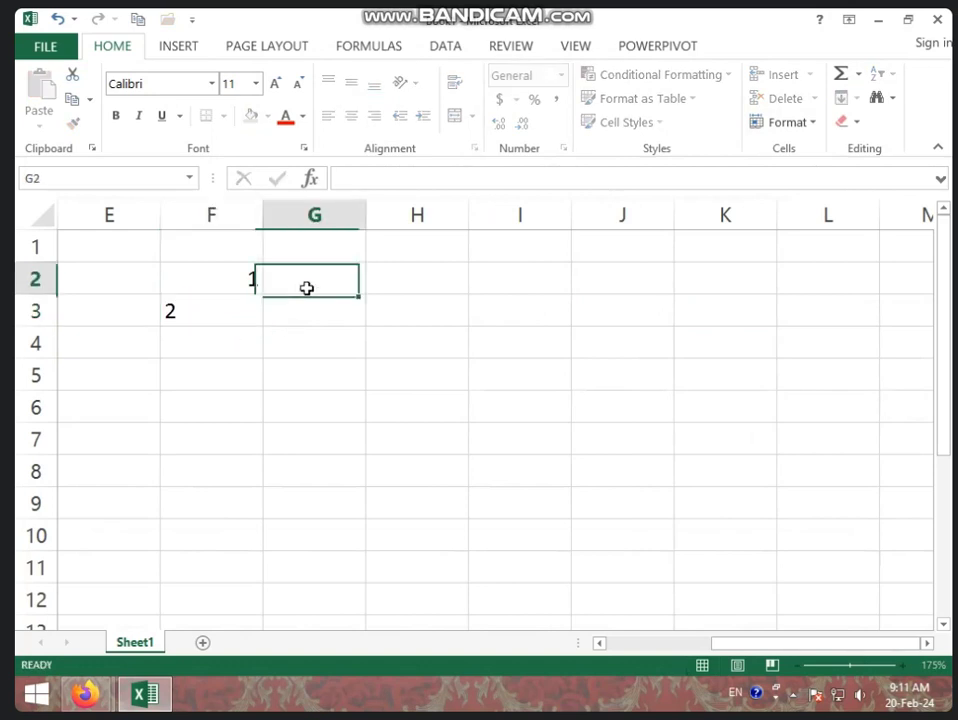
text(11)
click(312, 309)
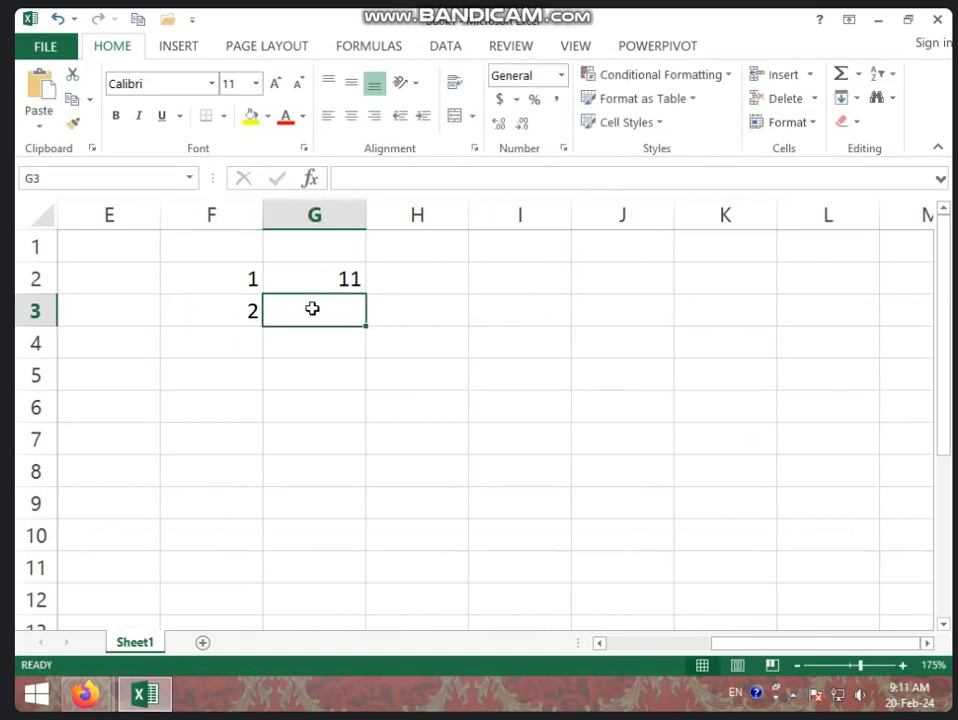
text(12)
click(402, 310)
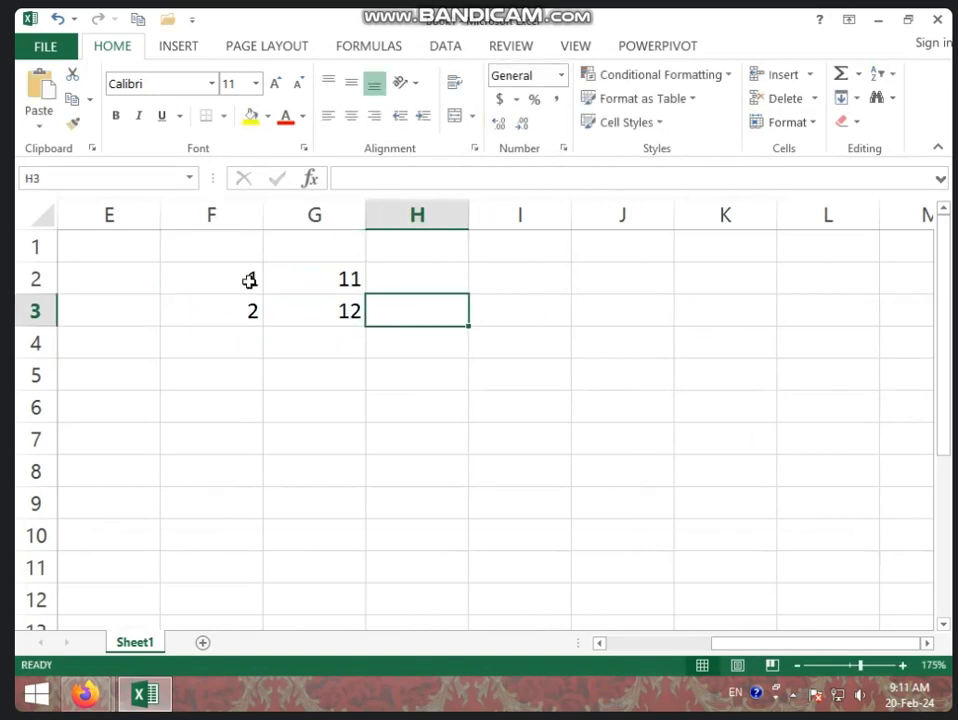
Step: Fill the series down to 10 and 20, move it to row 1, and extend through column K
mouse_move(248, 280)
mouse_down()
mouse_move(314, 293)
mouse_move(311, 310)
mouse_up()
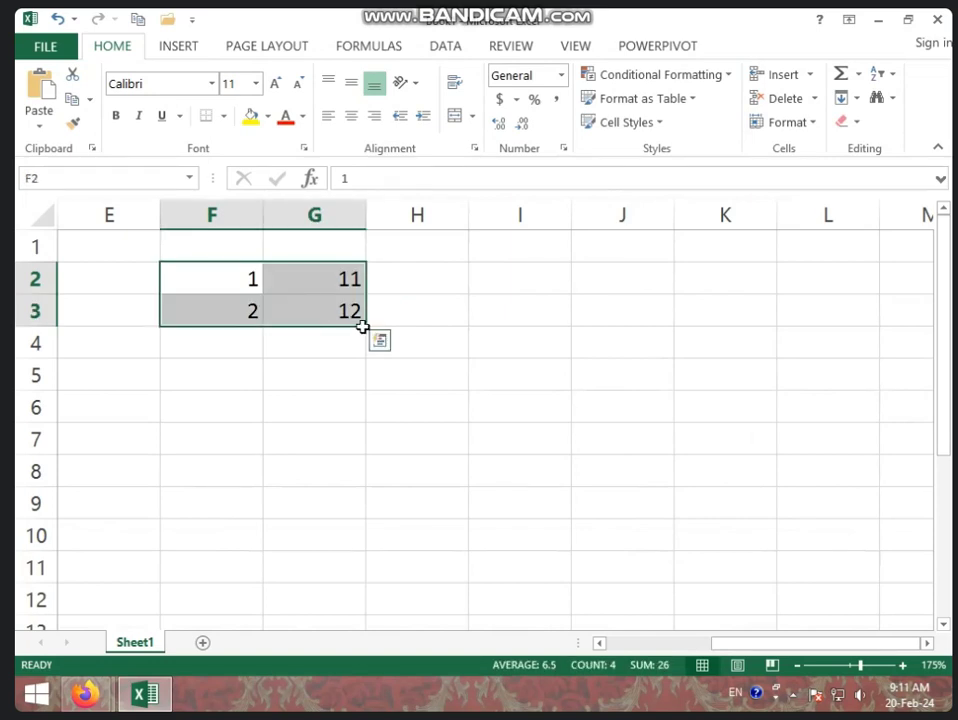
mouse_move(367, 328)
mouse_down()
mouse_move(343, 543)
mouse_move(352, 576)
mouse_up()
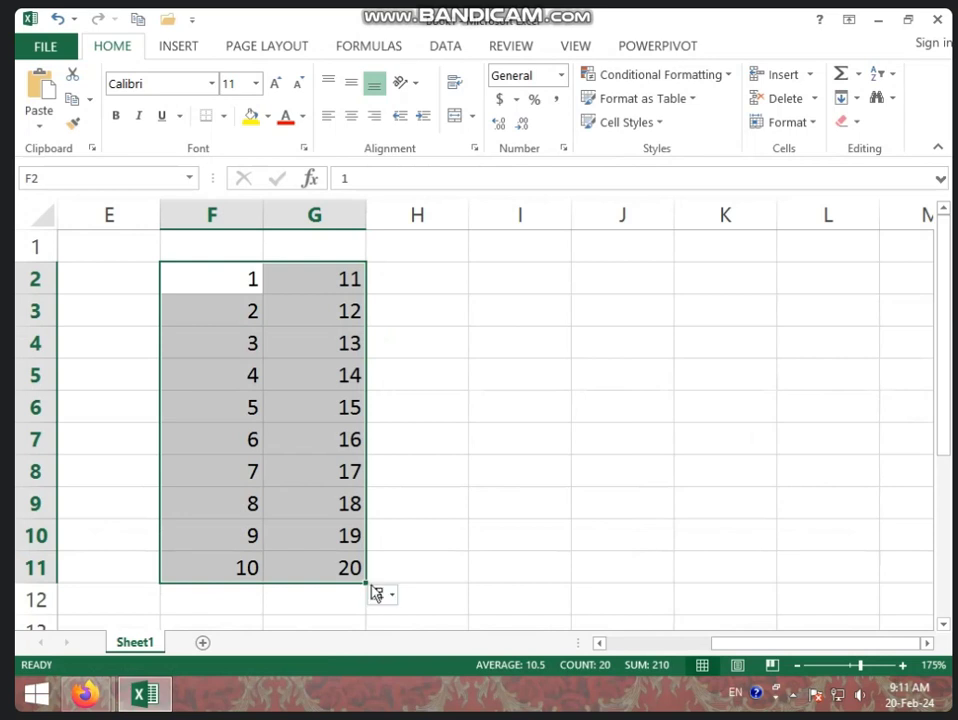
click(332, 260)
mouse_move(212, 289)
mouse_down()
mouse_move(367, 535)
mouse_move(336, 568)
mouse_up()
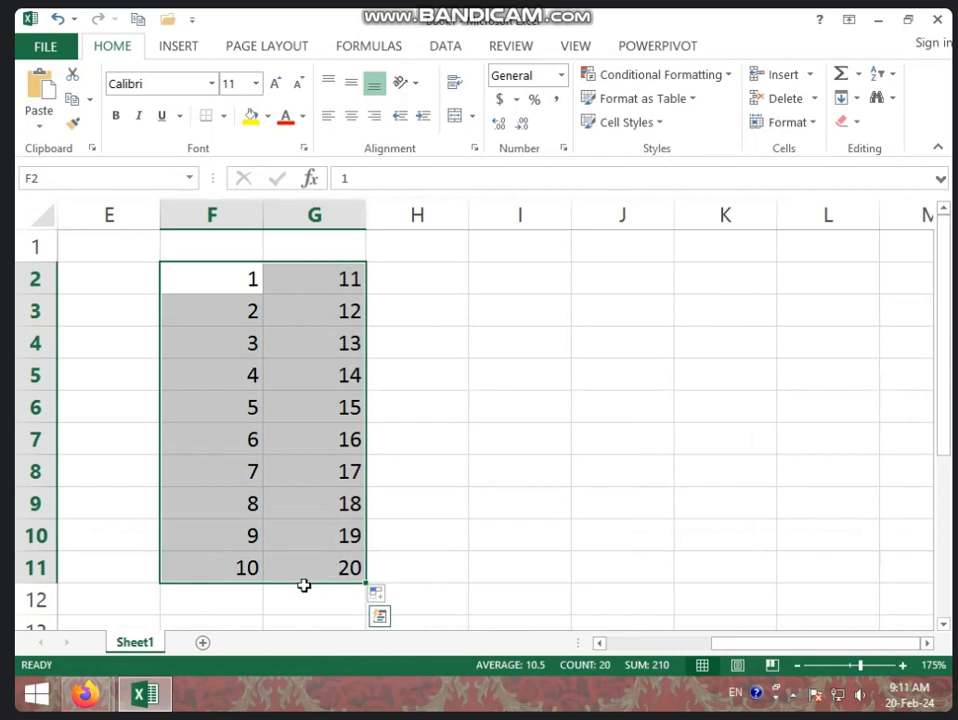
drag(284, 584, 277, 534)
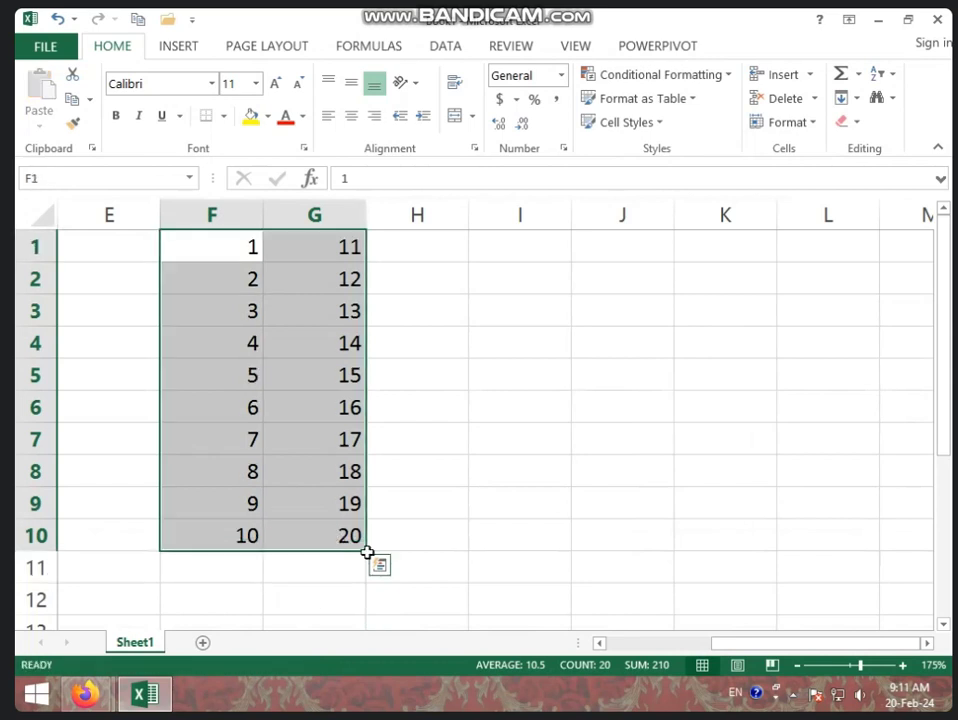
drag(367, 550, 768, 551)
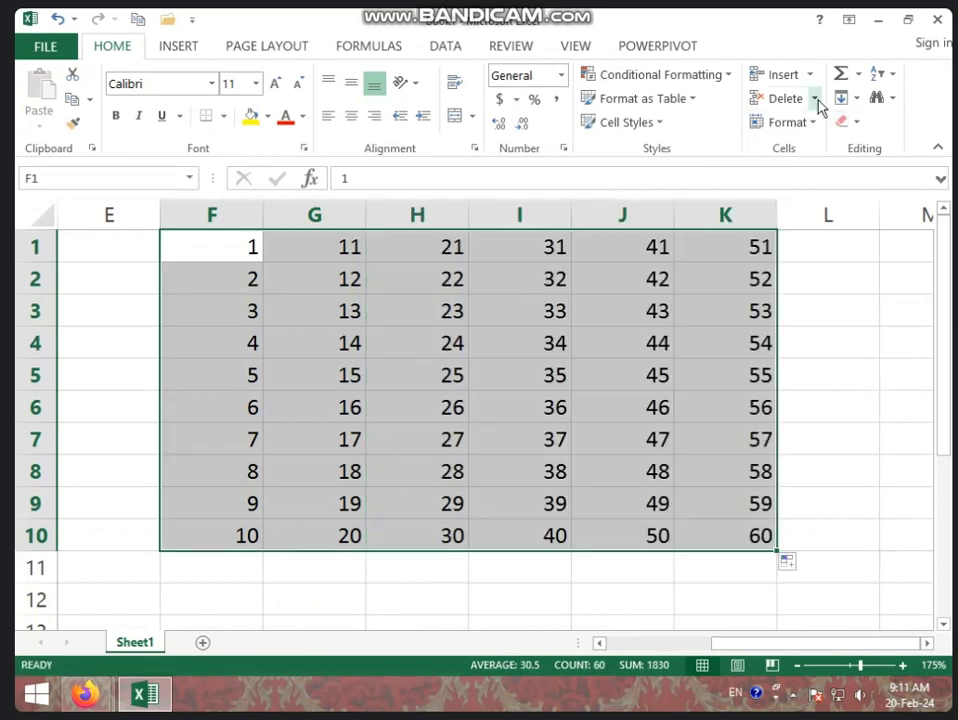
Step: Add AutoSum column totals in row 11 below the 1–60 grid
click(859, 78)
click(851, 98)
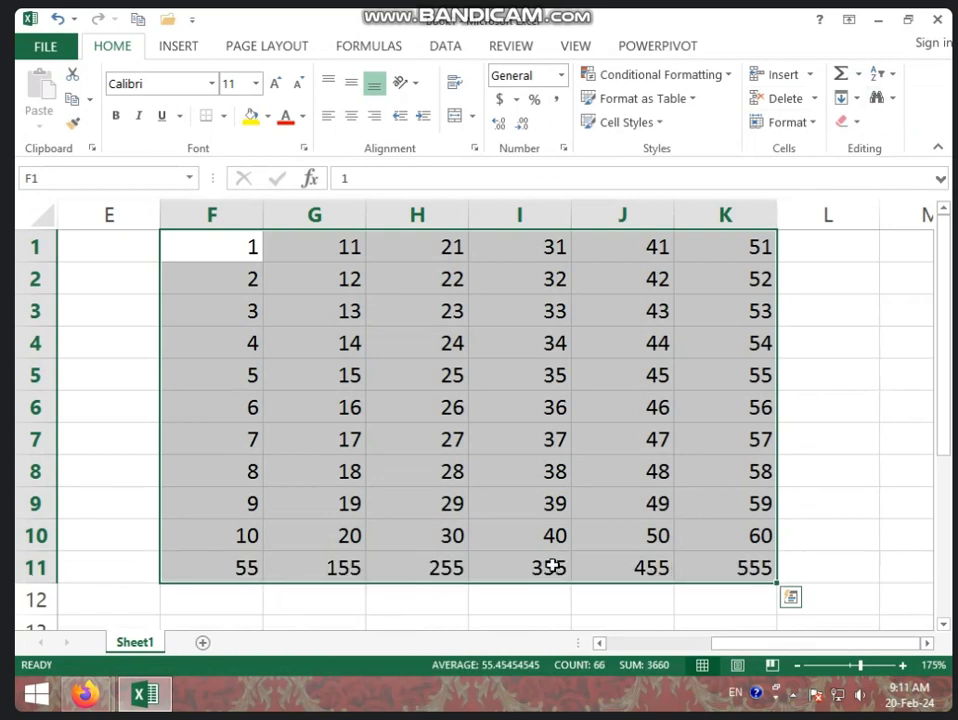
click(791, 272)
click(853, 123)
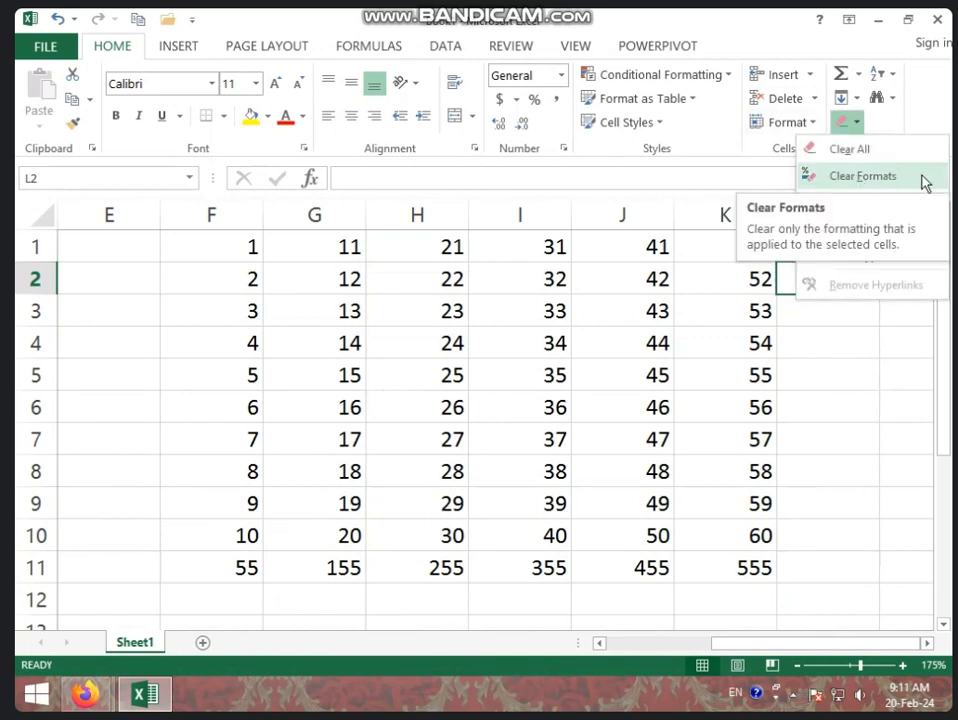
click(456, 365)
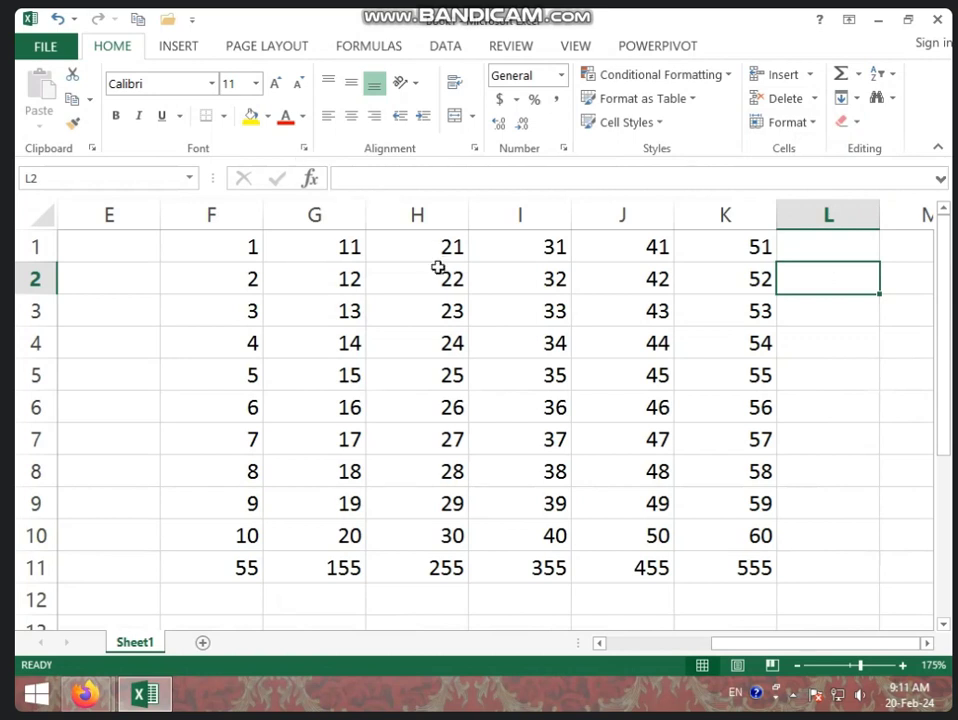
click(845, 122)
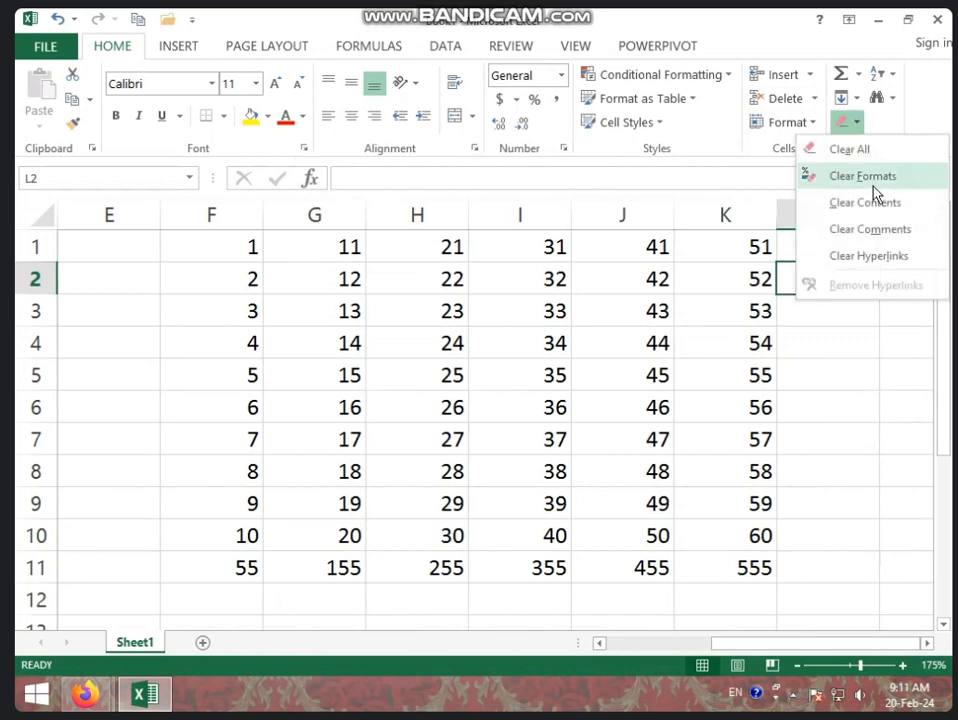
click(475, 284)
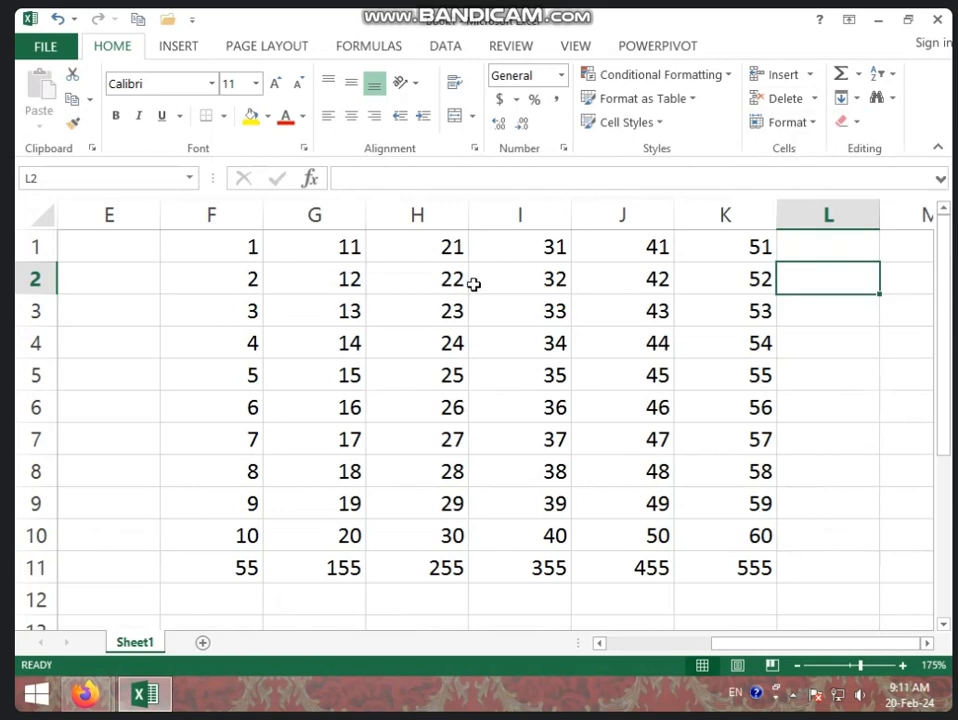
drag(216, 250, 593, 374)
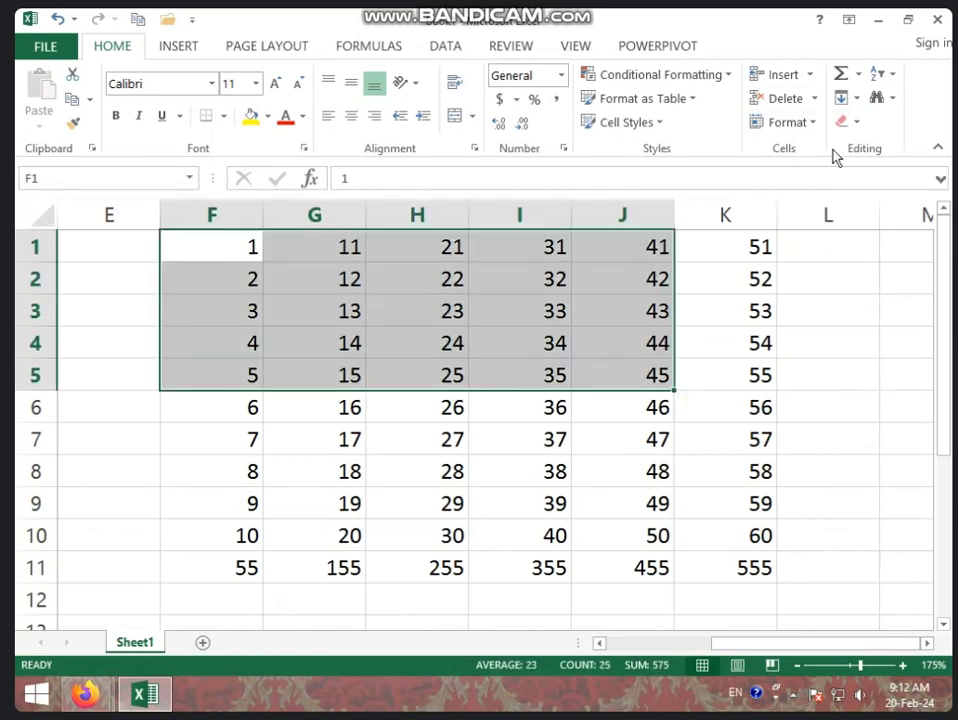
click(860, 124)
click(884, 177)
click(860, 123)
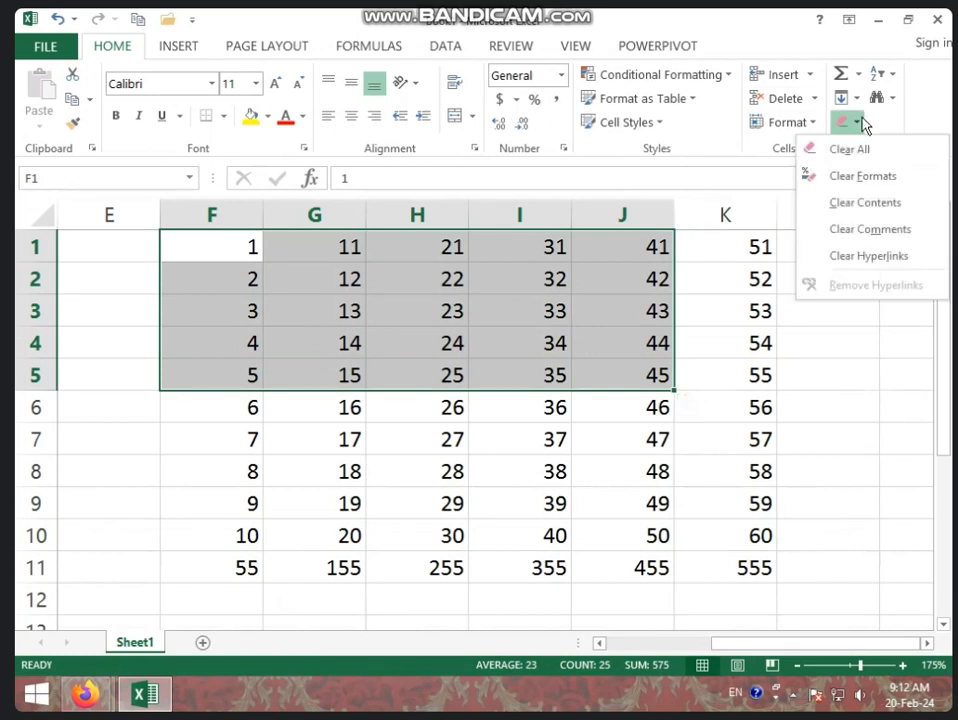
click(899, 204)
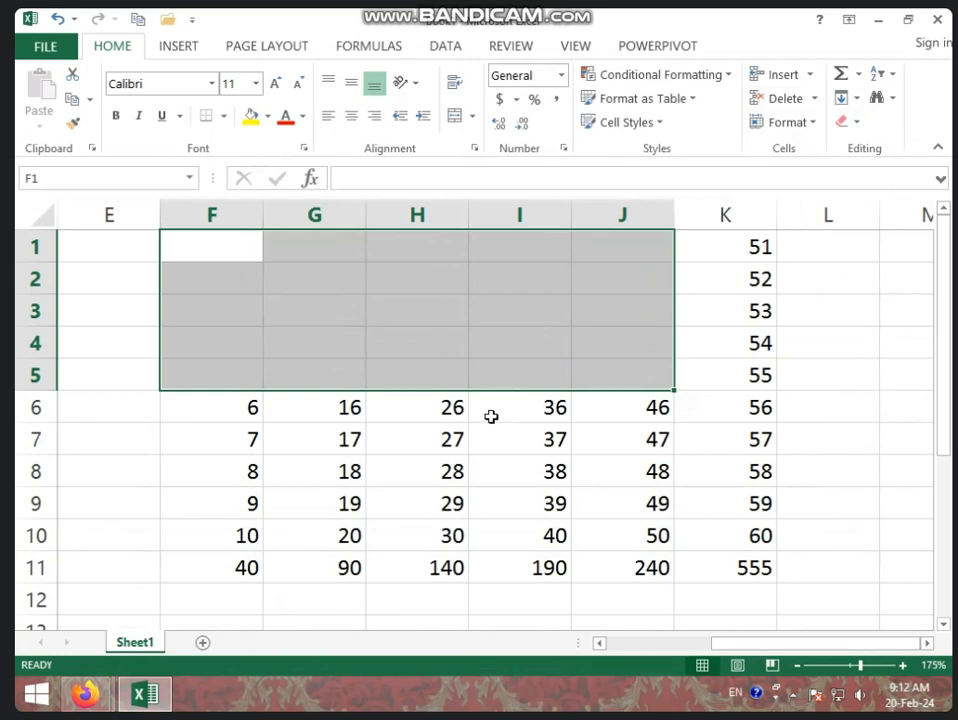
key(ctrl+v)
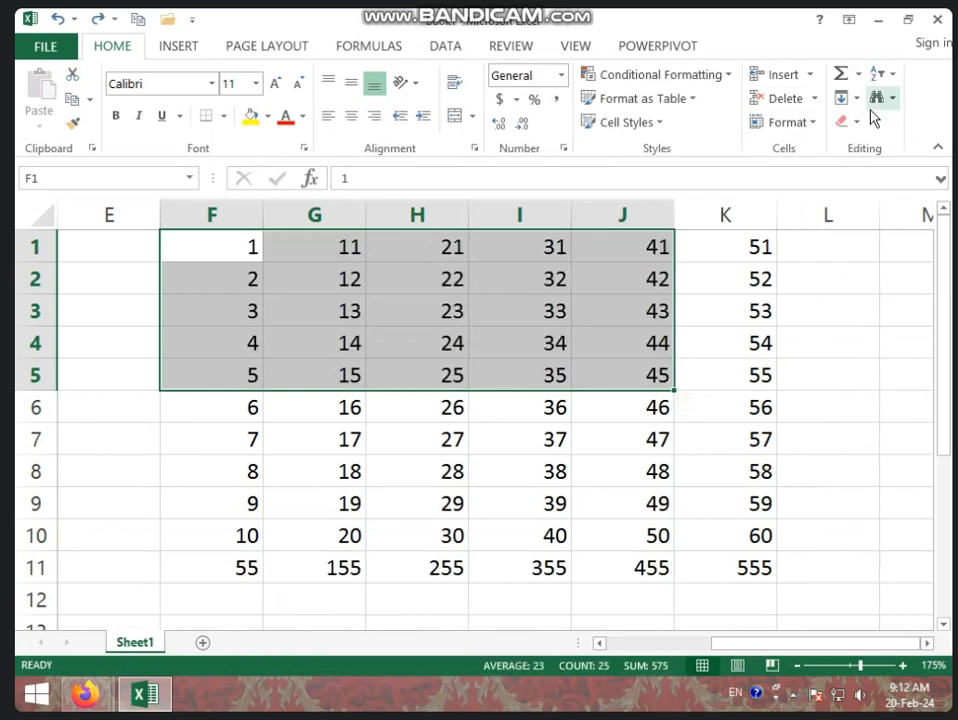
click(862, 116)
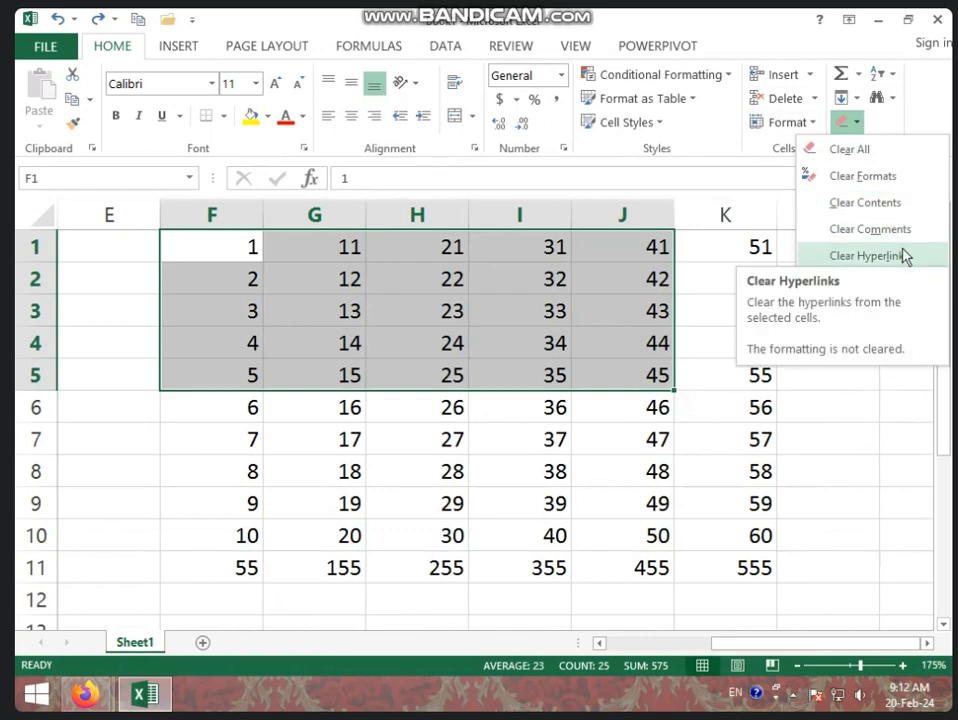
click(539, 293)
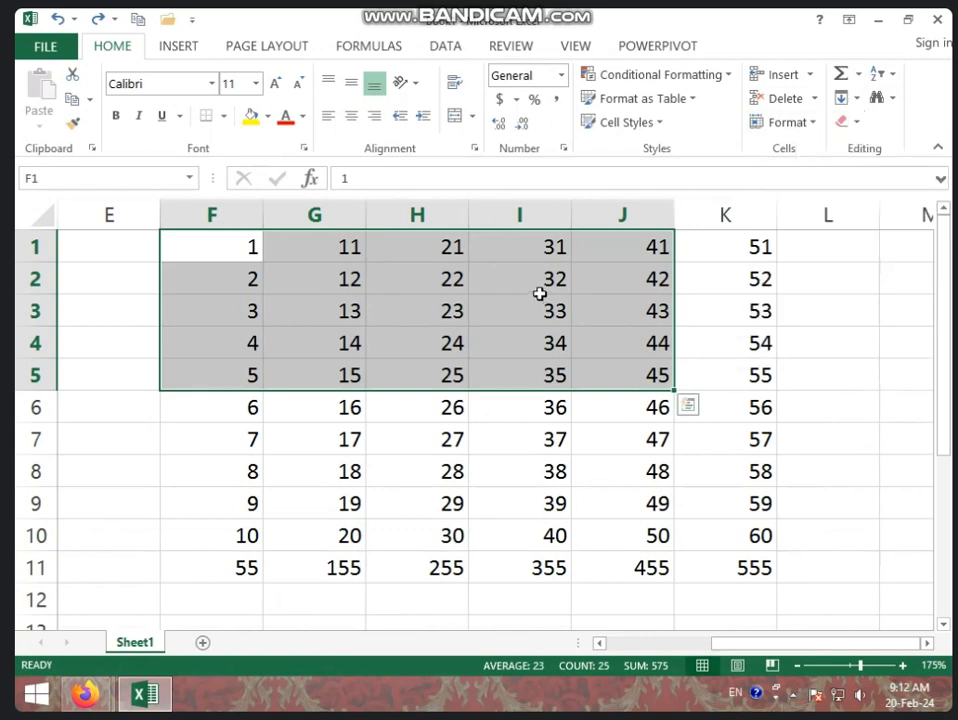
click(540, 290)
Step: Add comment 'UJHGJ' to cell I2 and comment 'HGJ' to cell I4
click(190, 48)
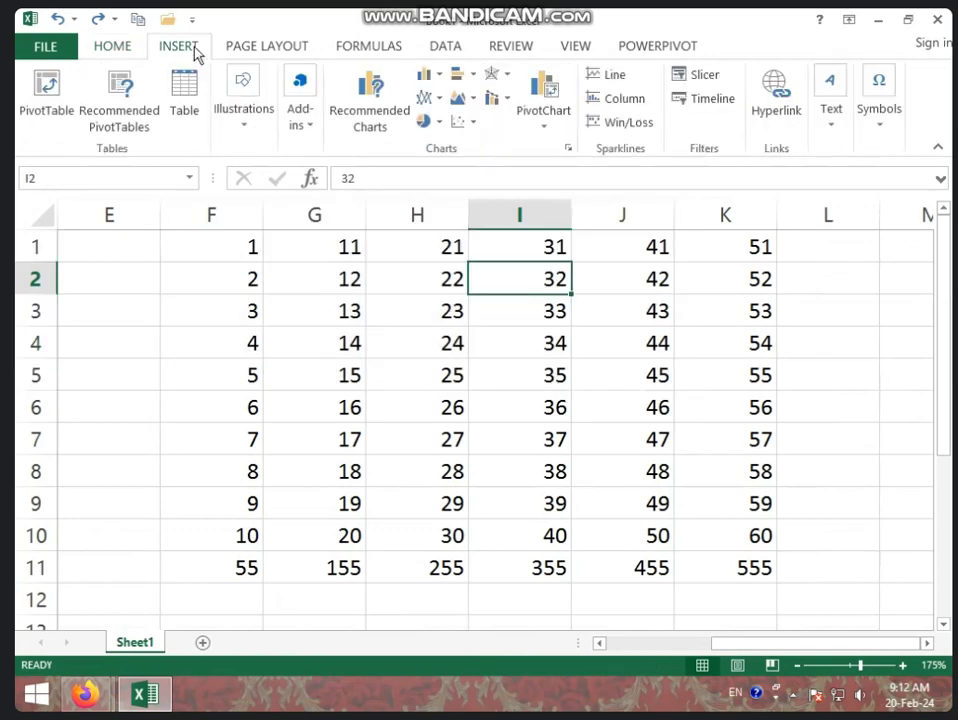
click(507, 50)
click(281, 121)
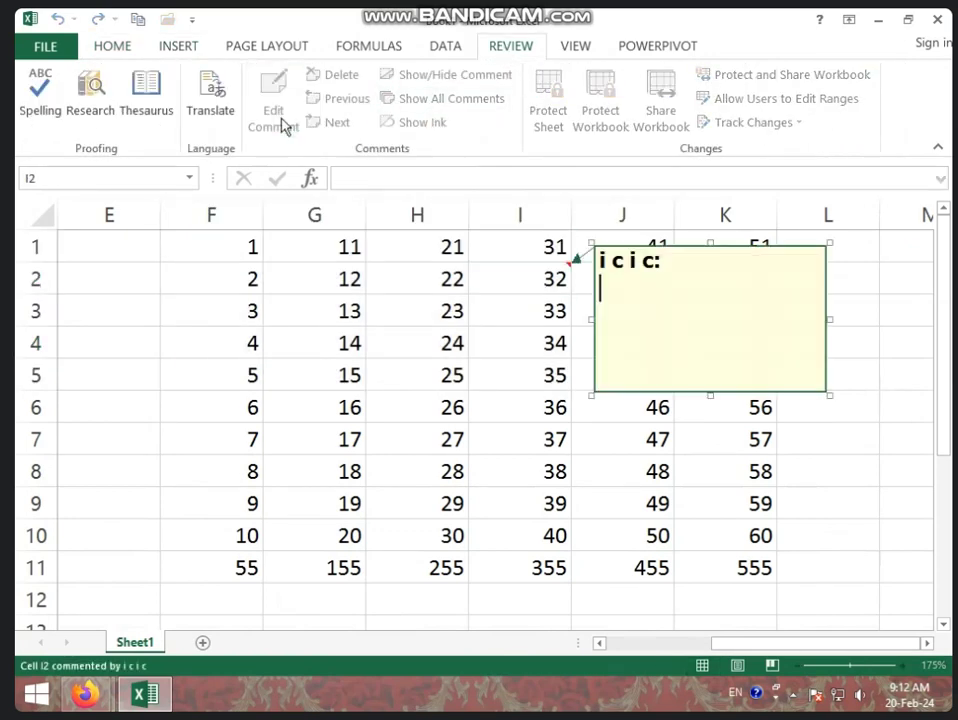
text(UJHGJ)
click(532, 350)
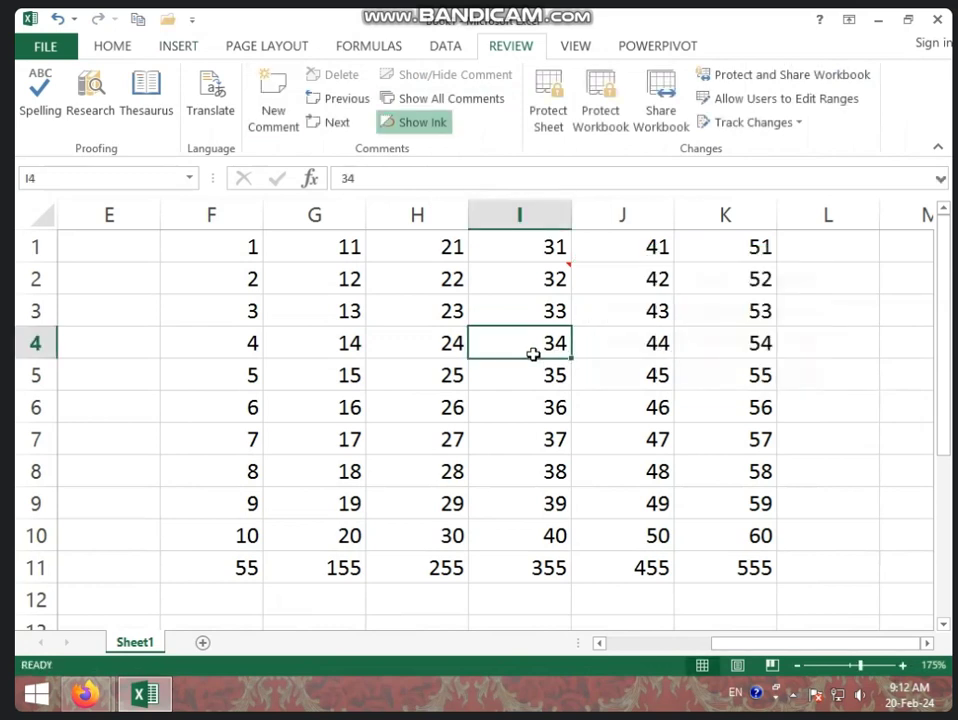
click(278, 122)
text(HGJ)
click(531, 455)
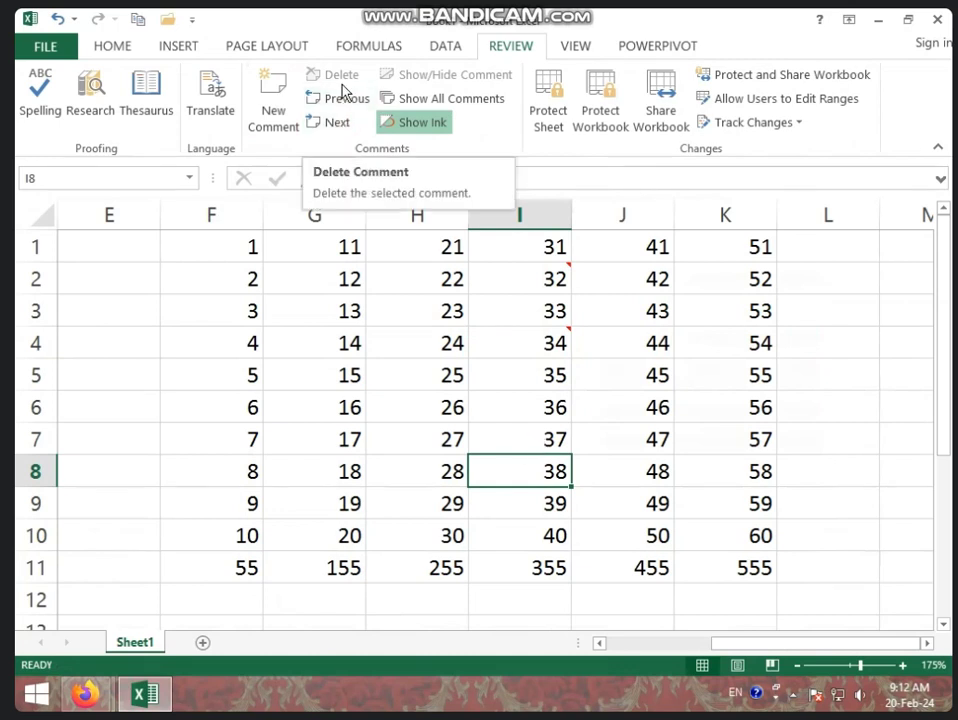
click(528, 280)
Step: Use Clear Comments on cells I2 and I4, then select cell G5 holding 15
click(112, 45)
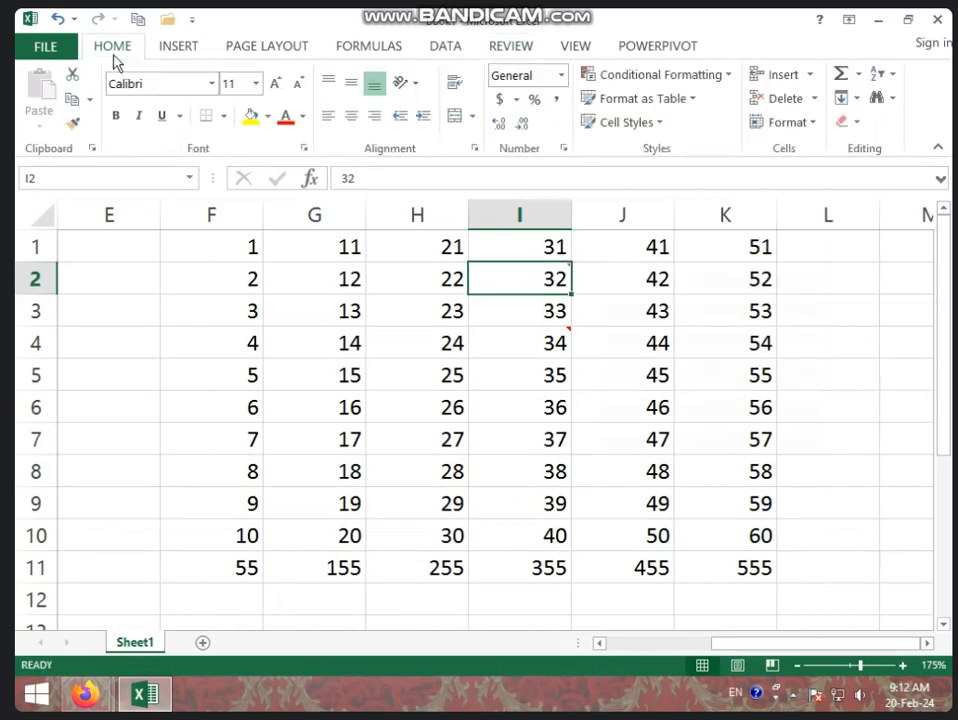
click(855, 122)
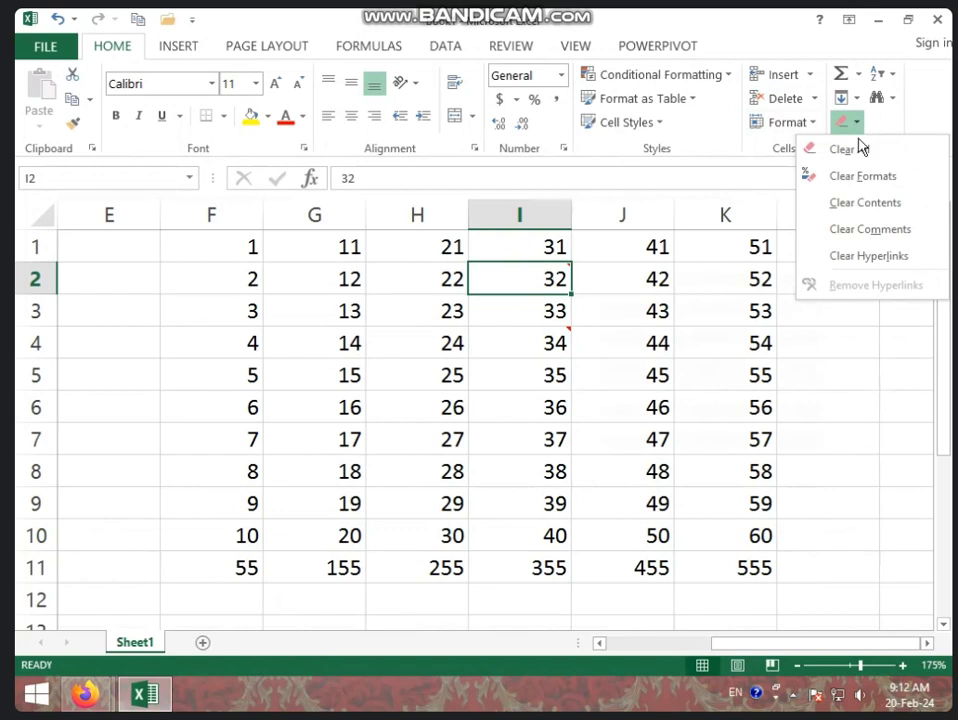
click(870, 252)
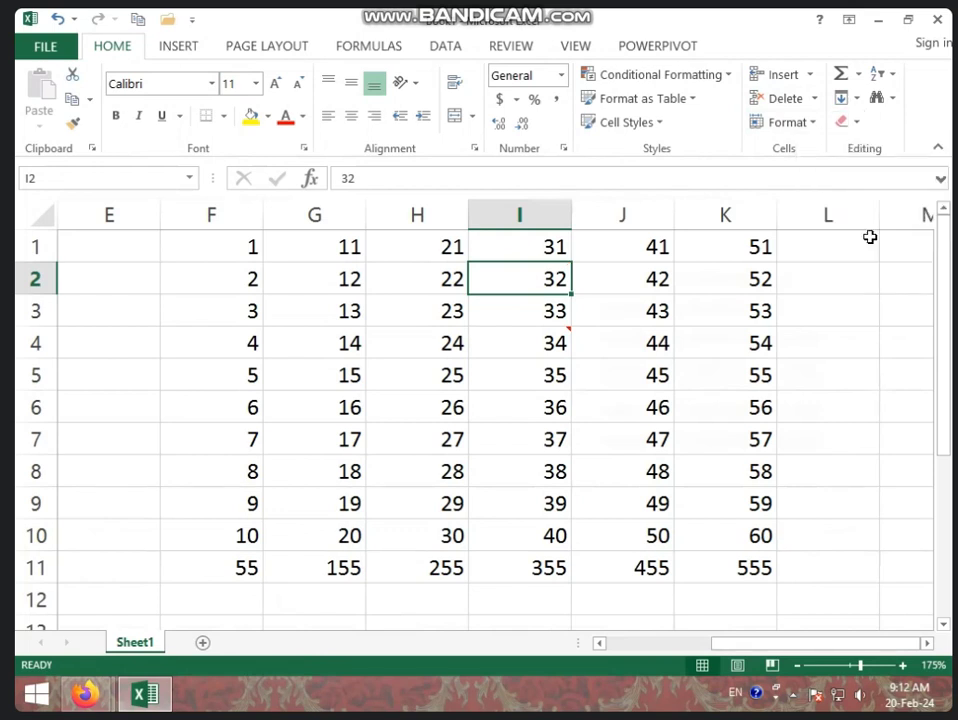
click(545, 338)
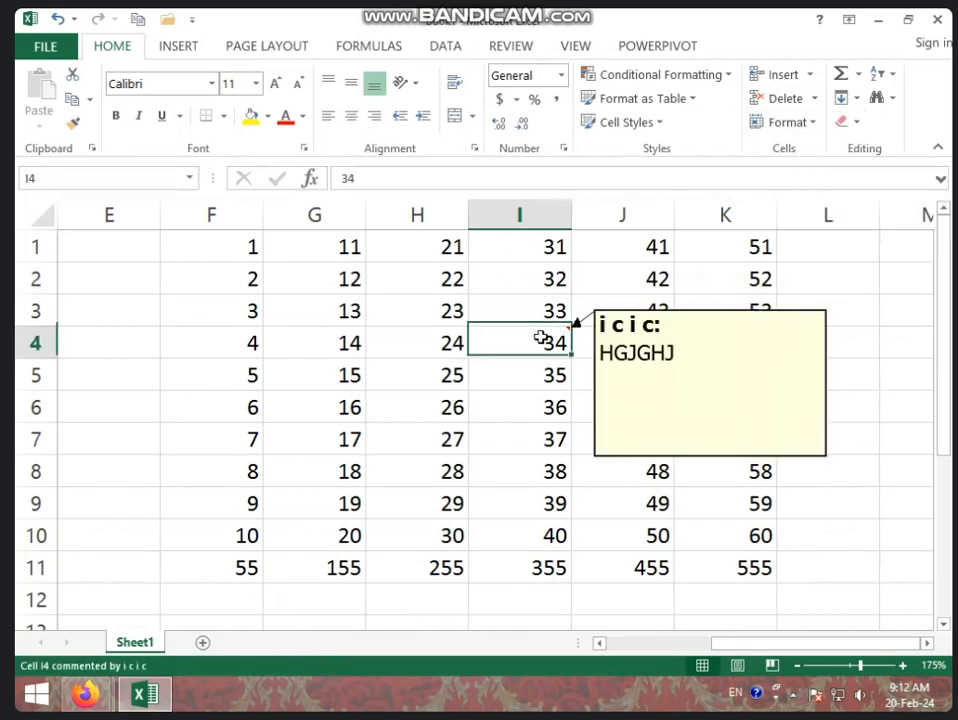
click(866, 130)
click(912, 235)
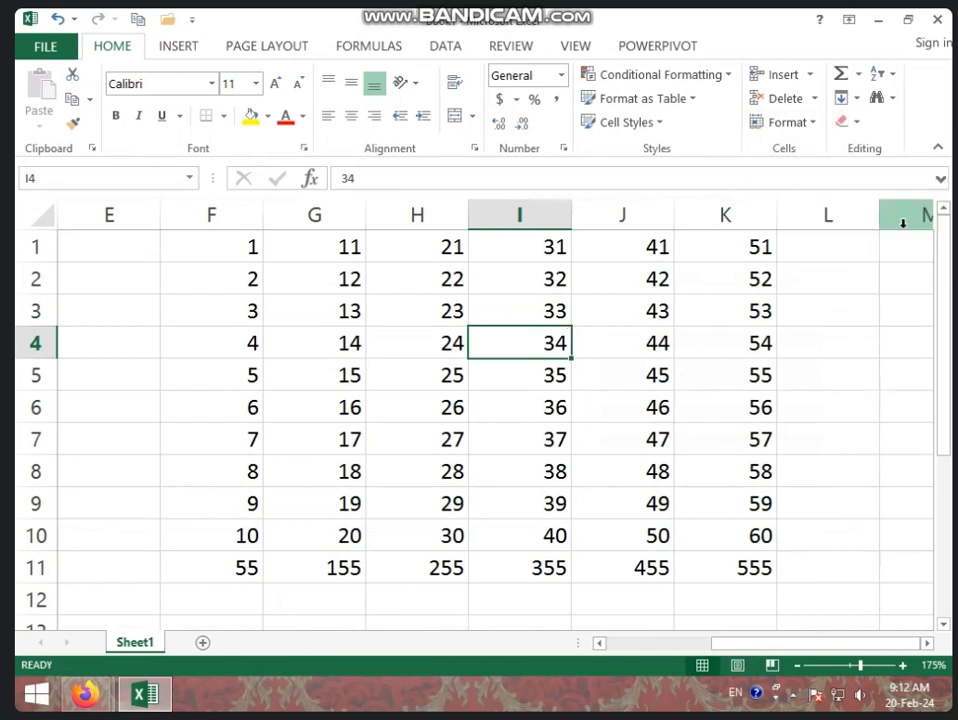
click(526, 311)
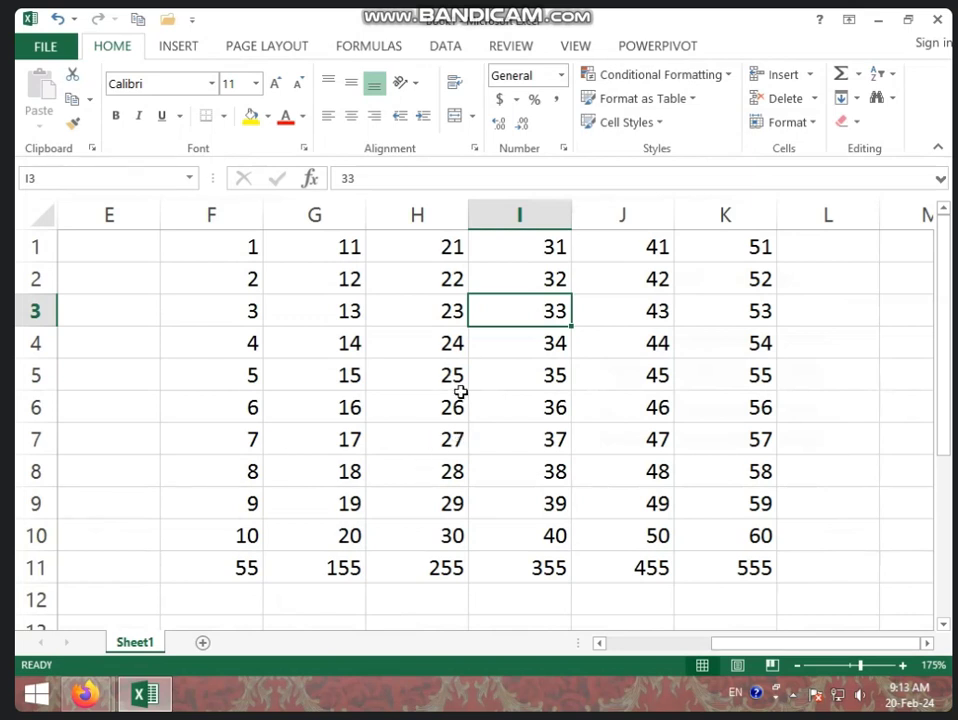
click(343, 349)
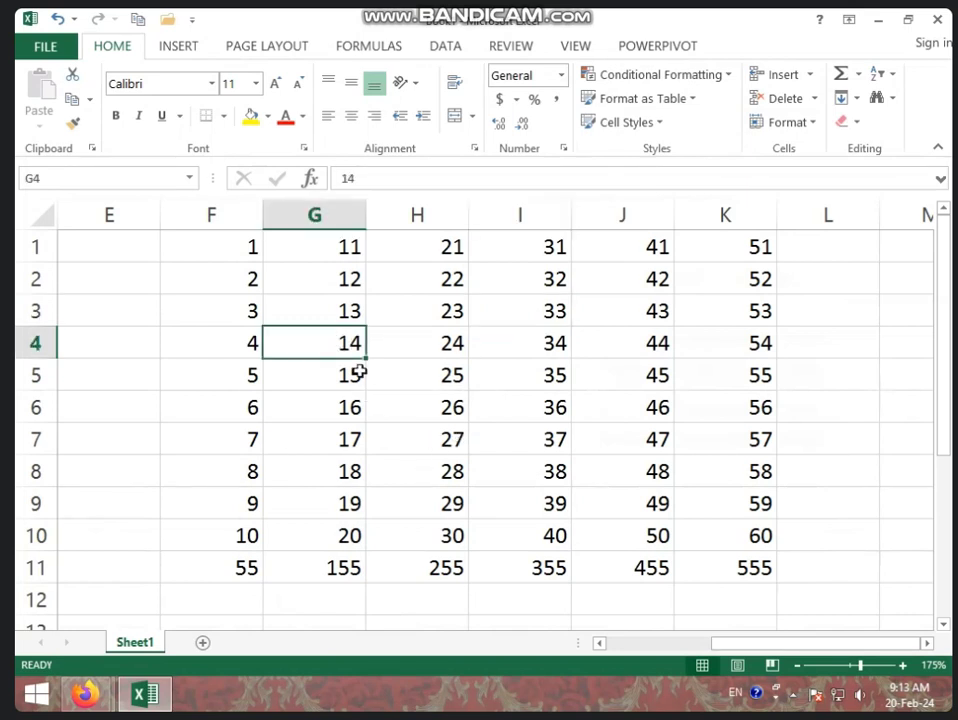
click(361, 373)
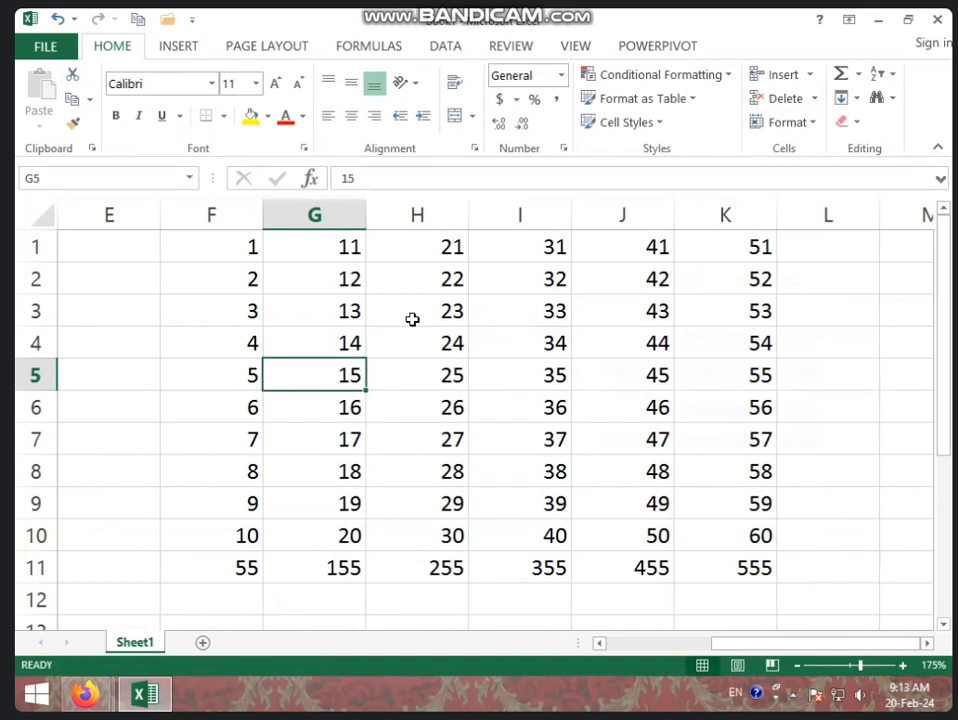
Step: Insert a hyperlink on G5 pointing to ABC.pdf in the H:\SK CLASS folder
click(197, 57)
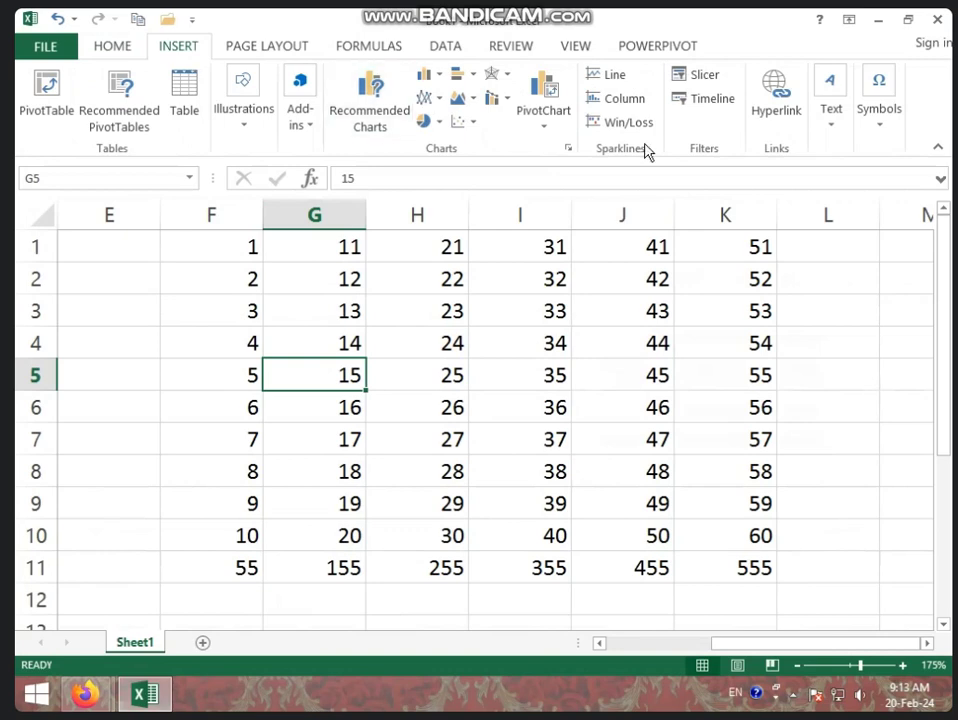
click(772, 88)
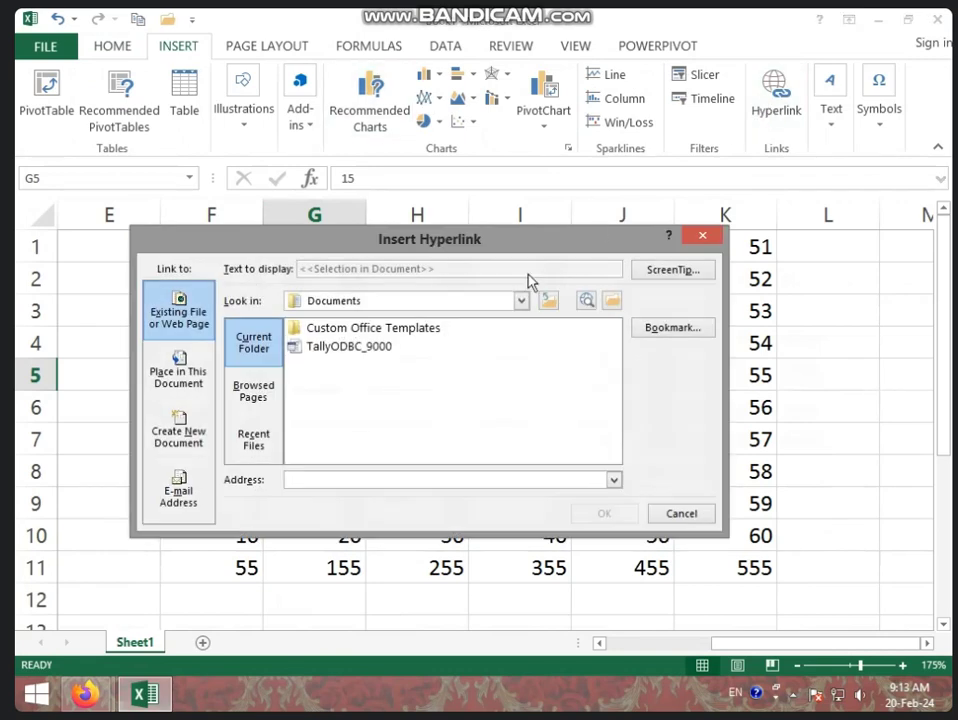
drag(512, 240, 568, 202)
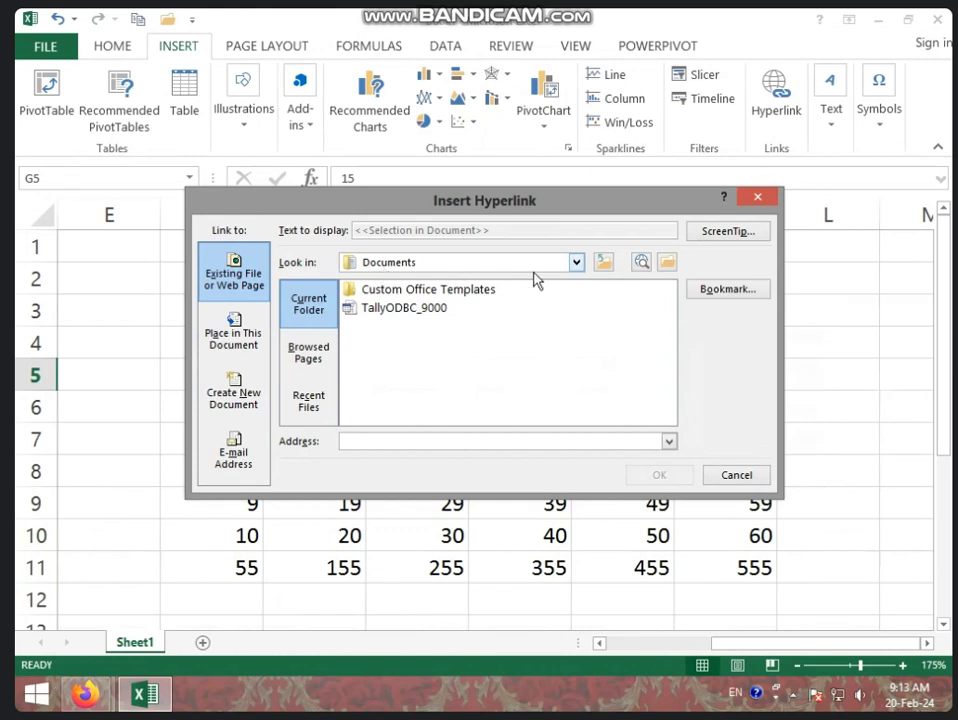
click(577, 262)
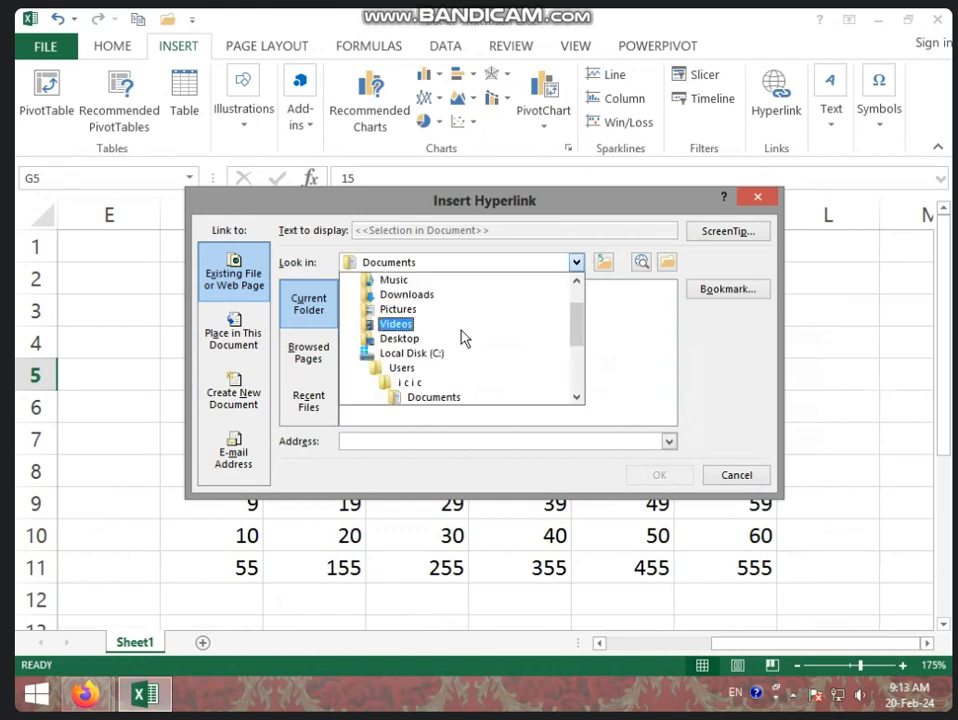
scroll(466, 340, down, 1)
scroll(466, 345, down, 2)
scroll(467, 344, down, 1)
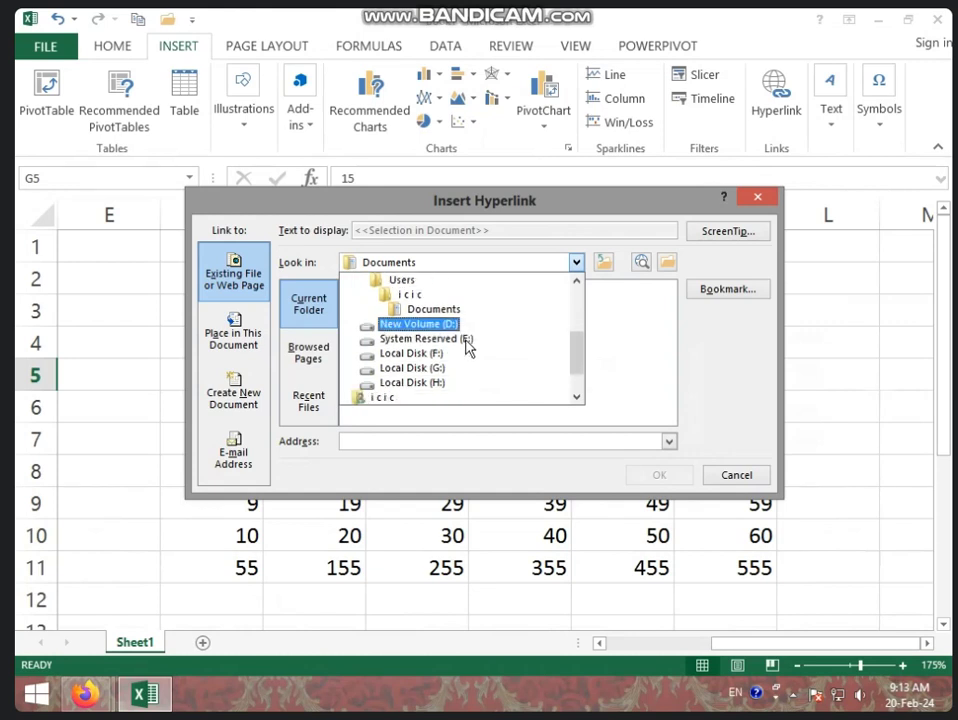
scroll(466, 346, down, 1)
scroll(467, 347, down, 1)
scroll(467, 347, down, 1)
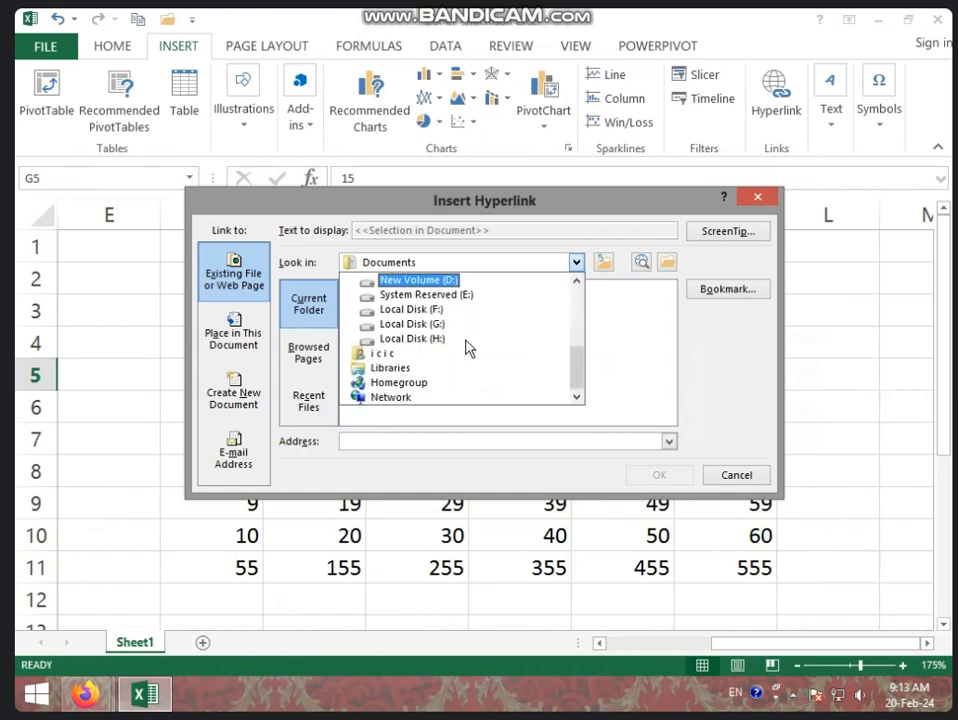
click(458, 338)
double_click(434, 346)
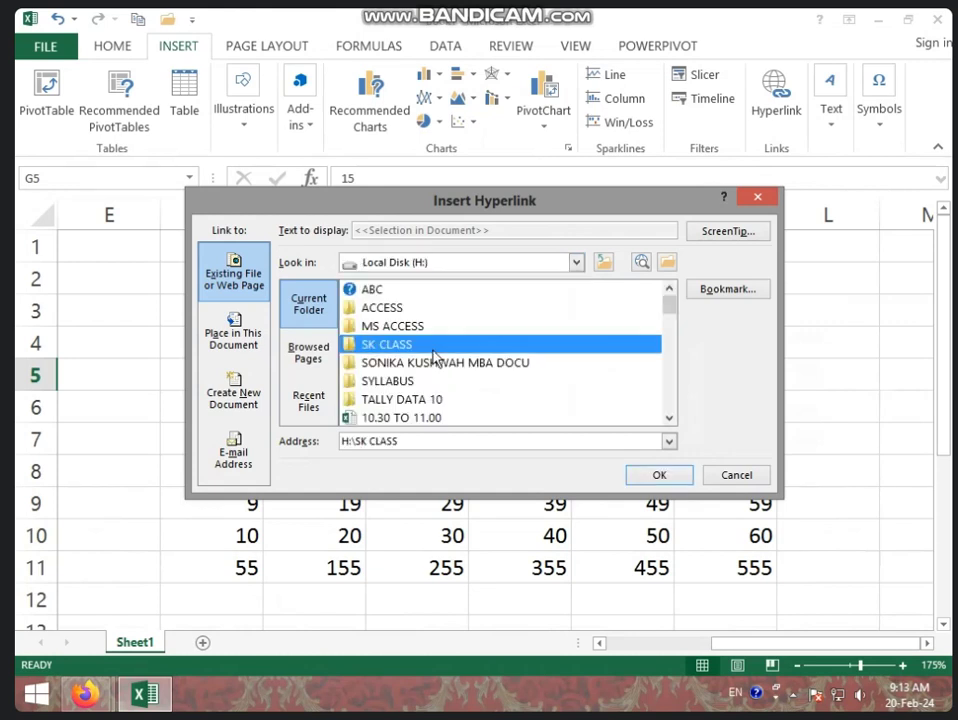
click(380, 347)
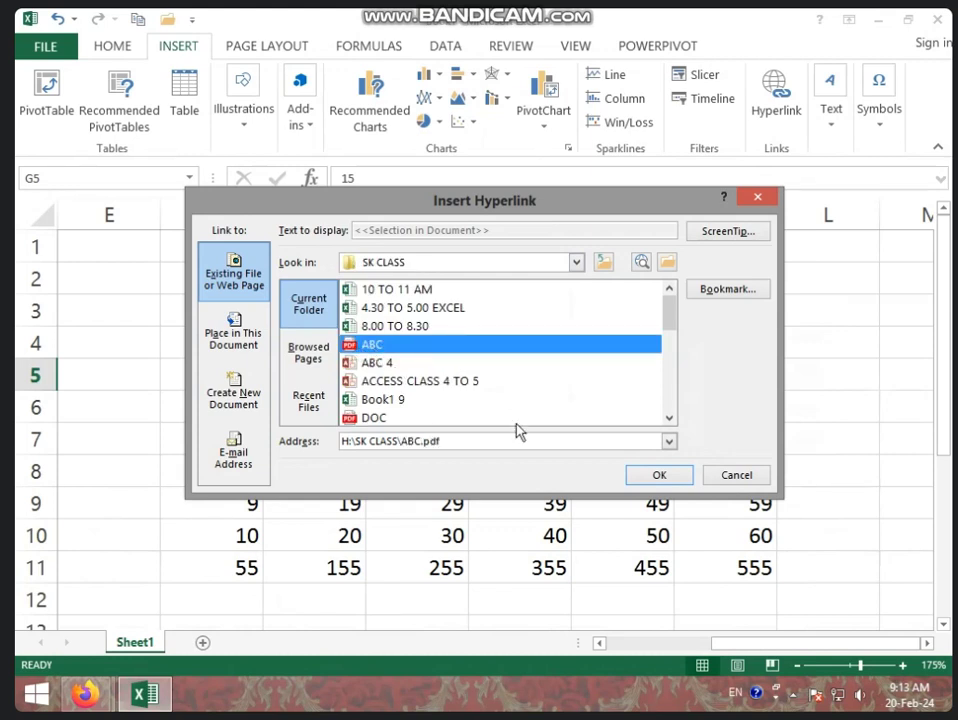
Step: Follow the G5 hyperlink, accept the security warnings, and open ABC.pdf
click(651, 476)
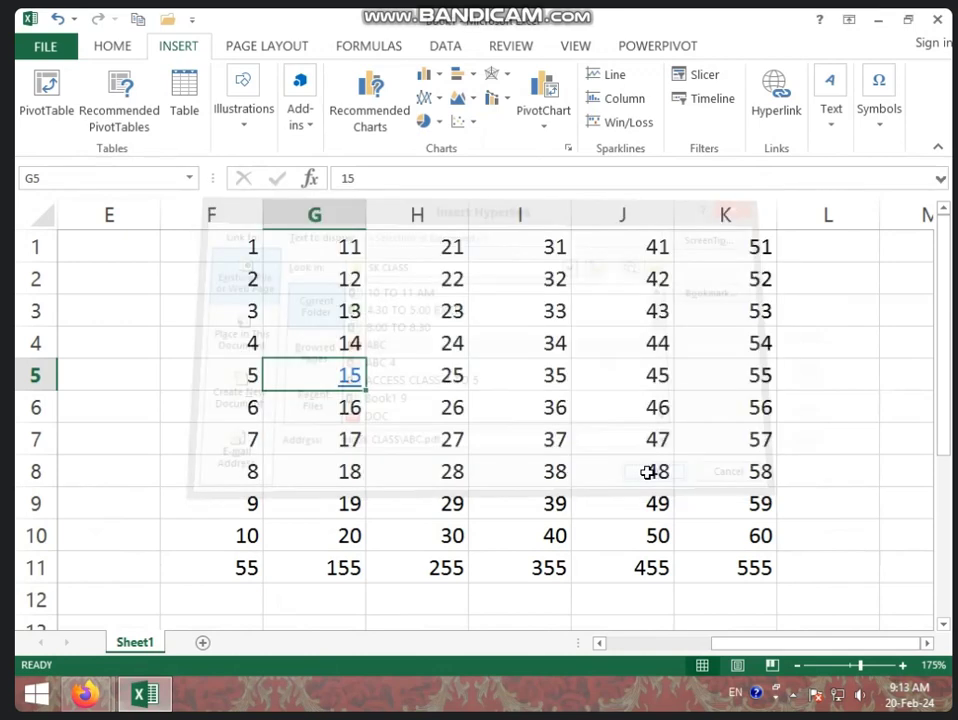
click(385, 393)
click(358, 387)
click(359, 389)
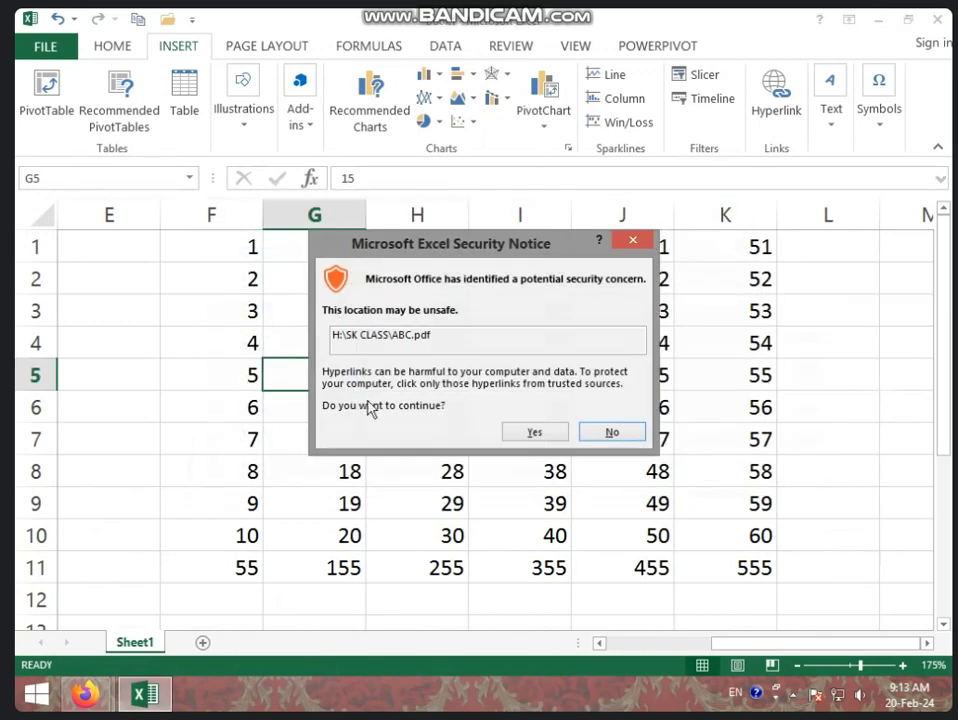
click(635, 243)
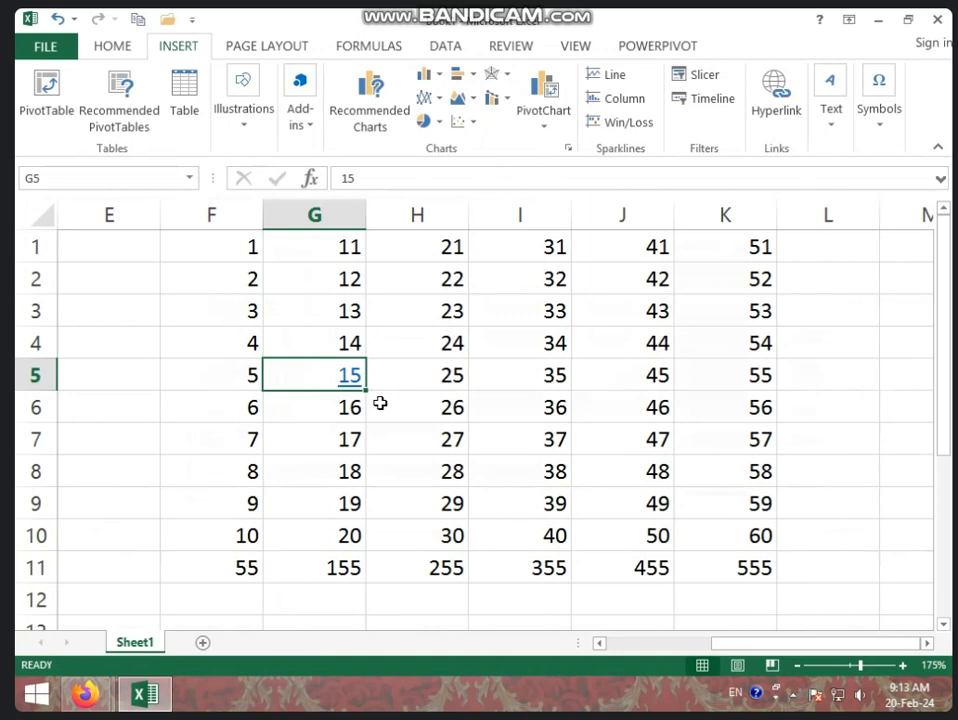
click(355, 386)
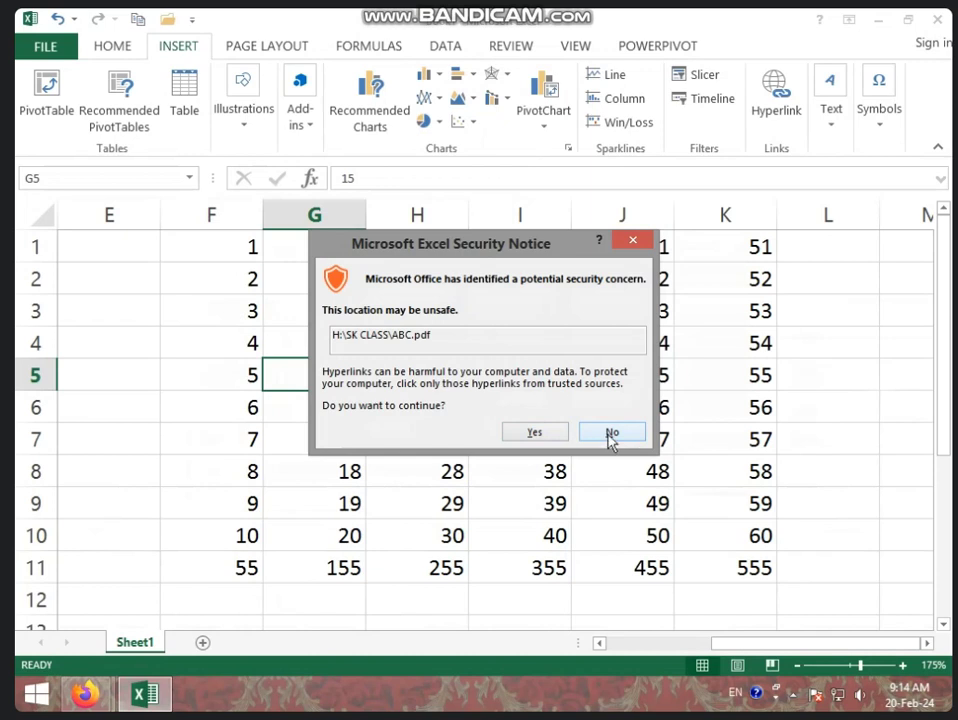
click(541, 433)
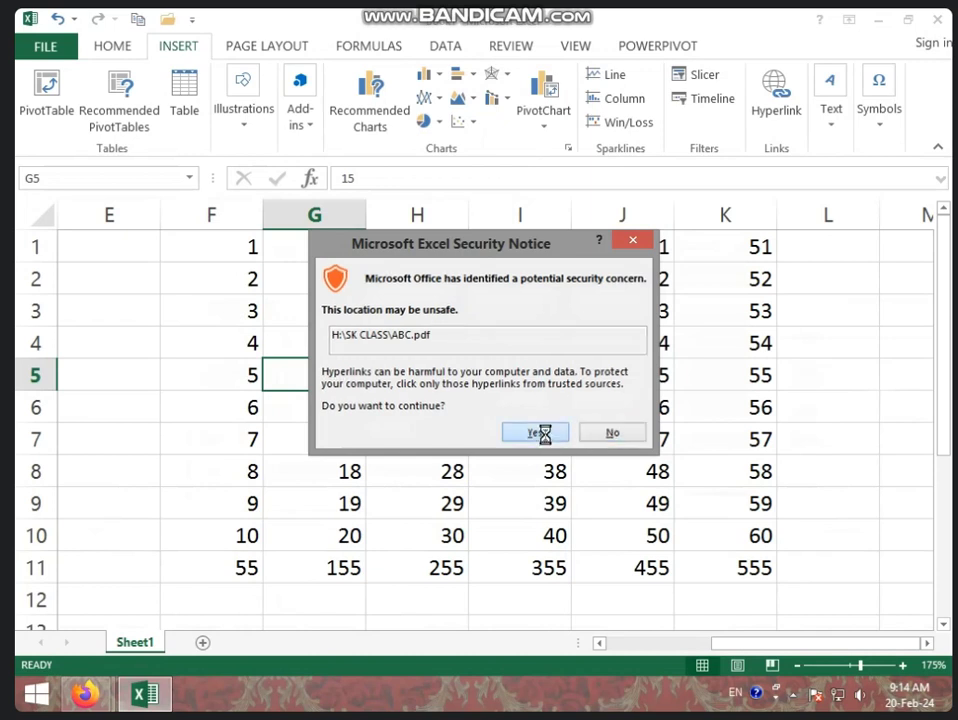
click(569, 455)
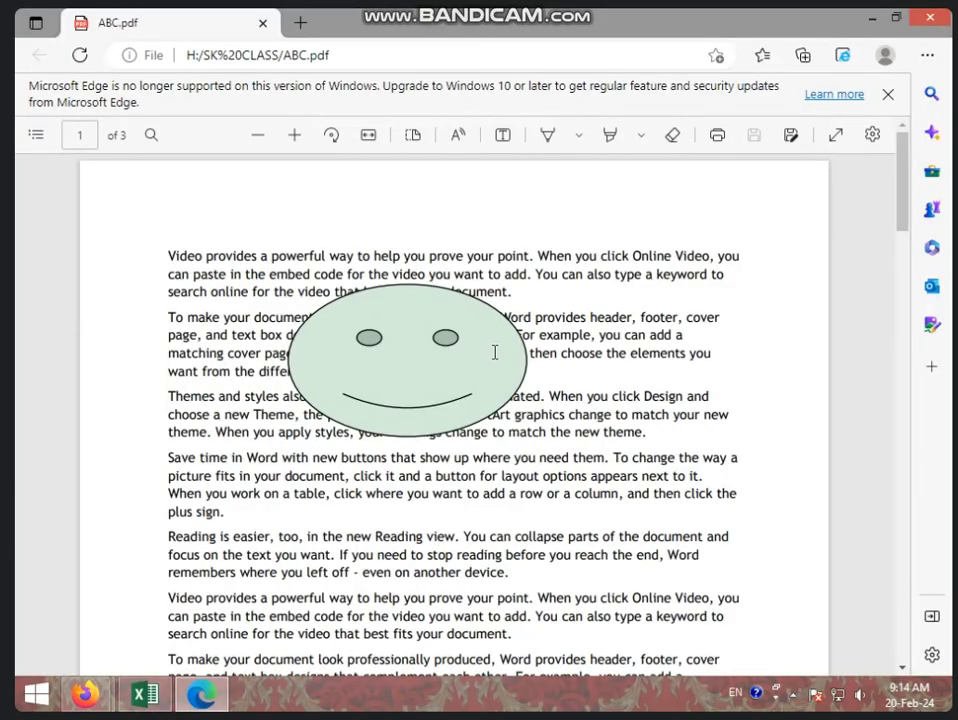
Step: Scroll through ABC.pdf's smiley-picture pages in Edge and back up, then close the Edge window
scroll(500, 360, down, 5)
scroll(518, 368, down, 2)
scroll(518, 372, down, 2)
scroll(518, 372, up, 2)
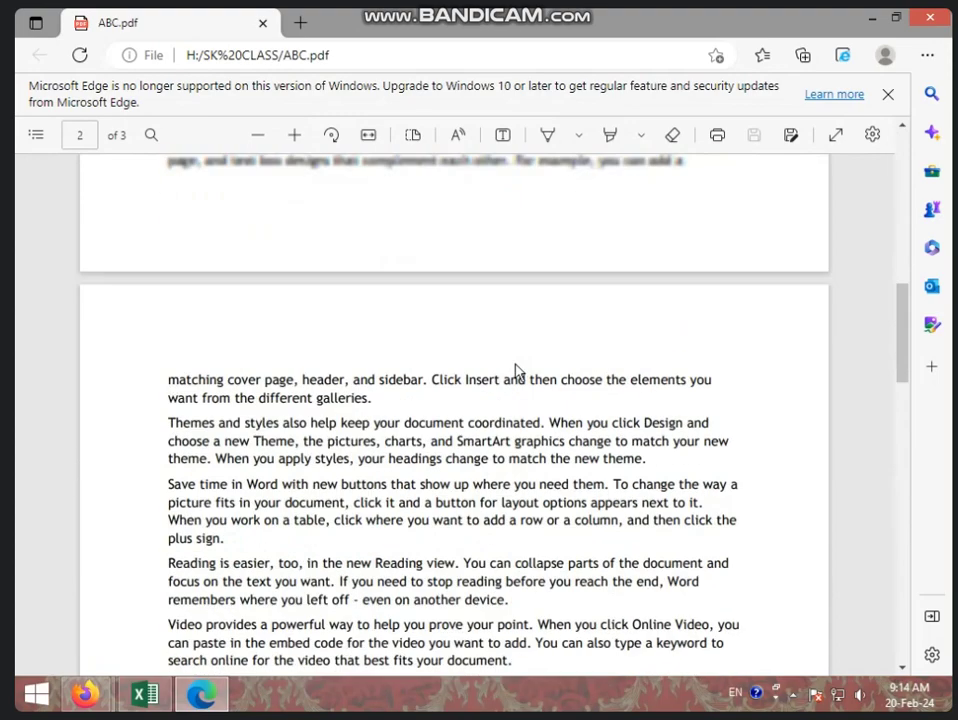
scroll(518, 372, up, 4)
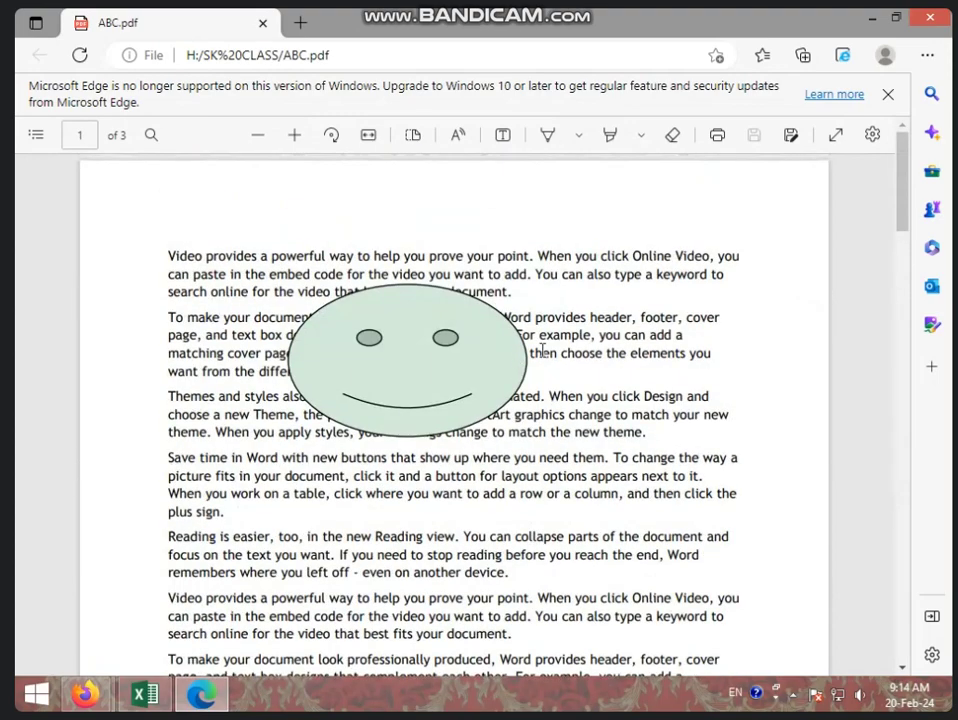
click(943, 28)
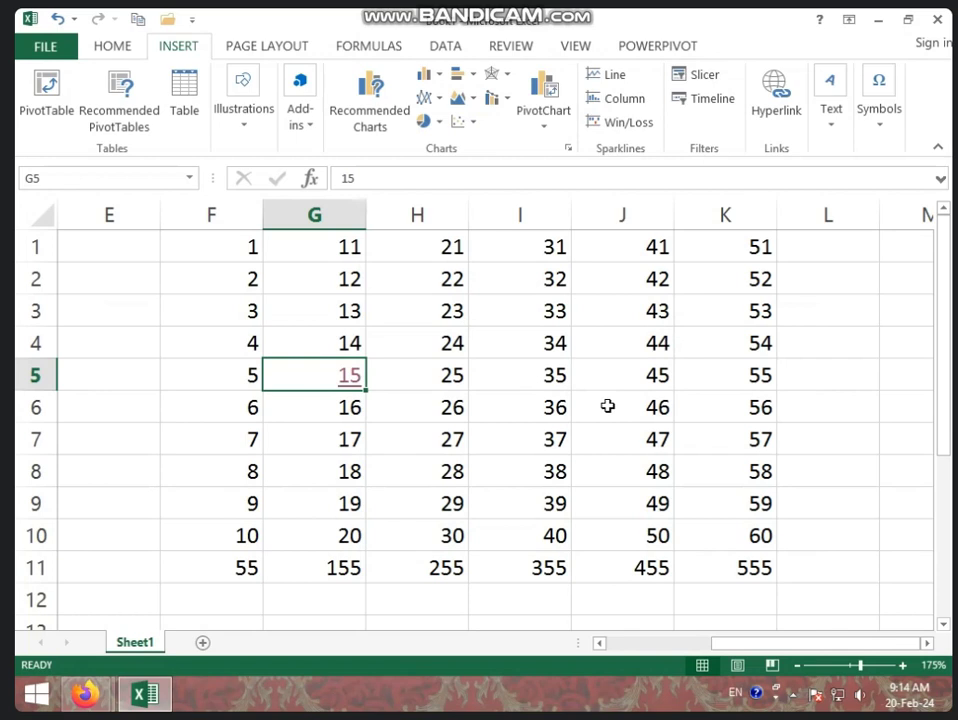
Step: Click the 15 link in G5, then decline opening ABC.pdf at the security notice
click(483, 373)
click(349, 376)
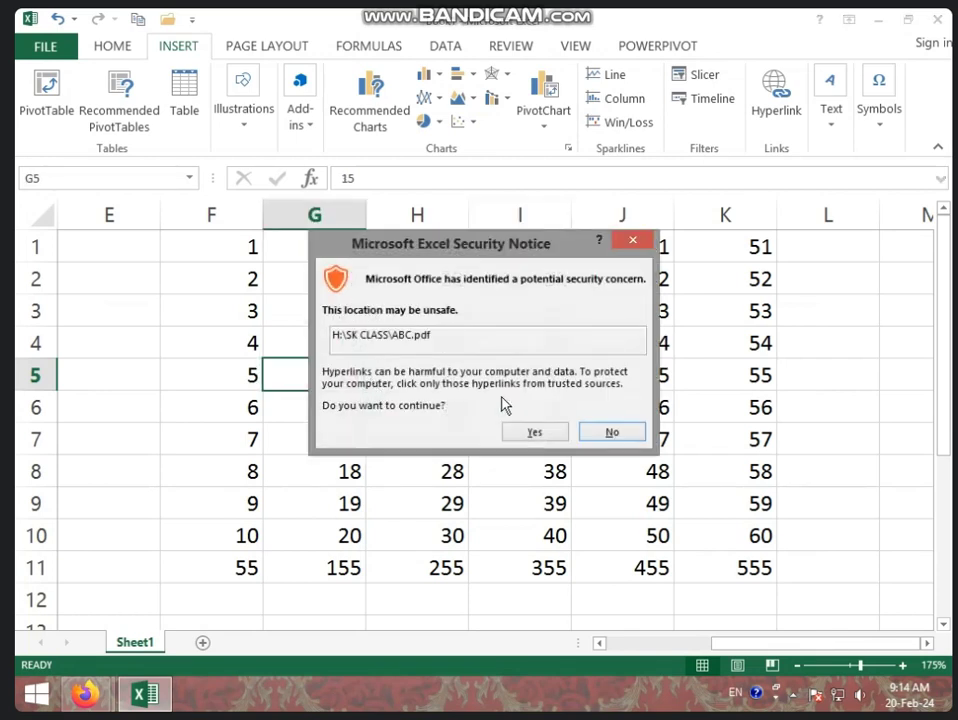
click(606, 431)
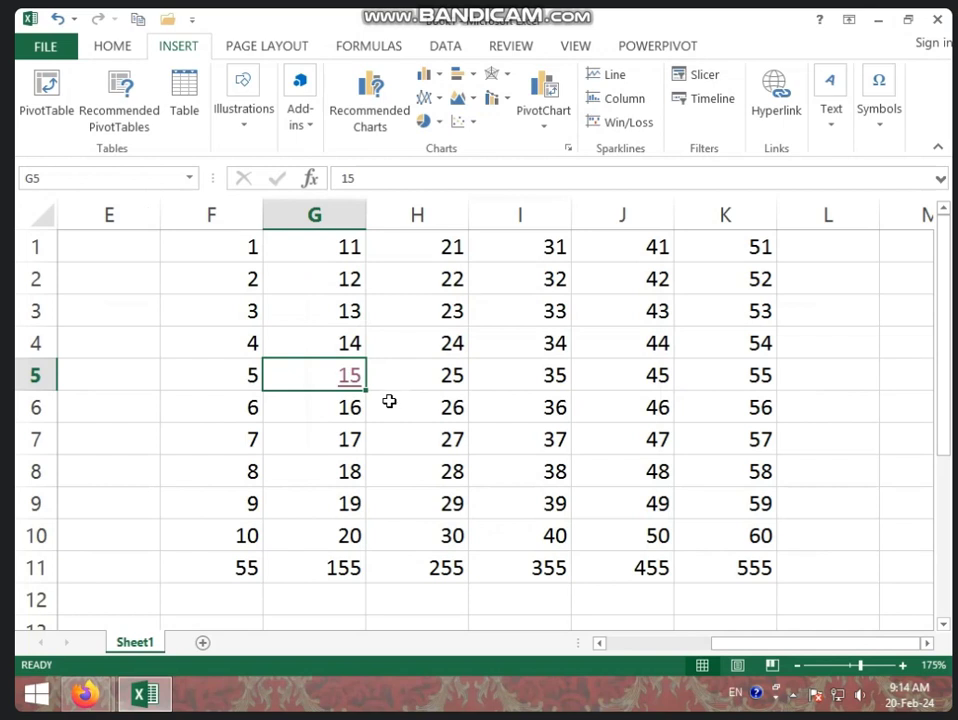
Step: Apply Clear Hyperlinks to G5 from HOME > Clear, keeping the underline formatting
click(115, 48)
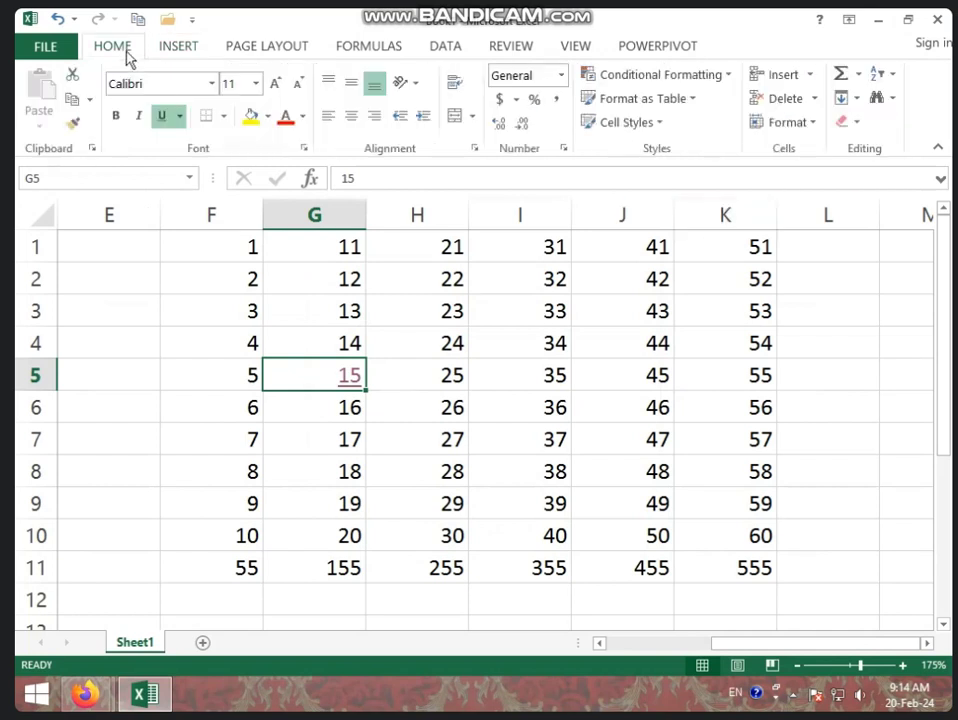
click(853, 123)
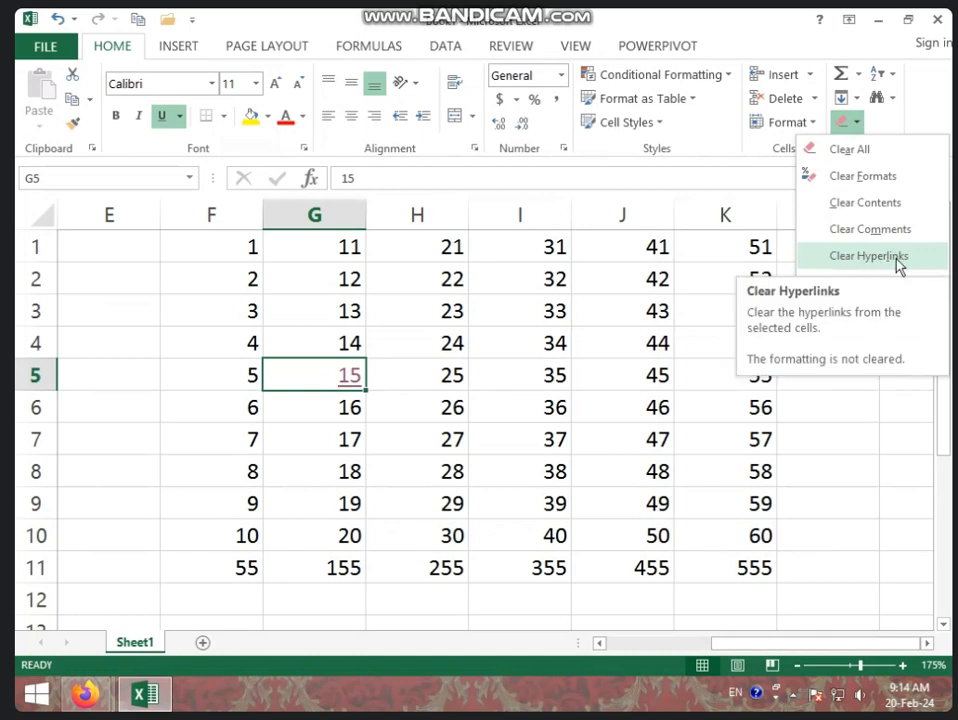
click(894, 257)
click(540, 365)
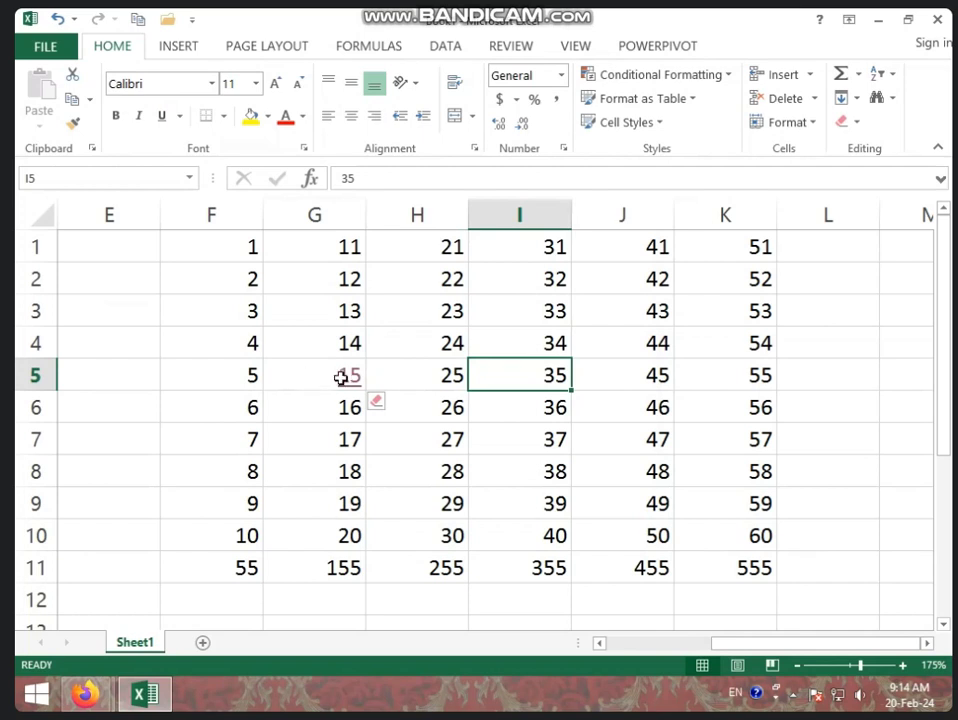
Step: Re-enter cell G5's 15 so it becomes a working link again
click(353, 378)
double_click(353, 378)
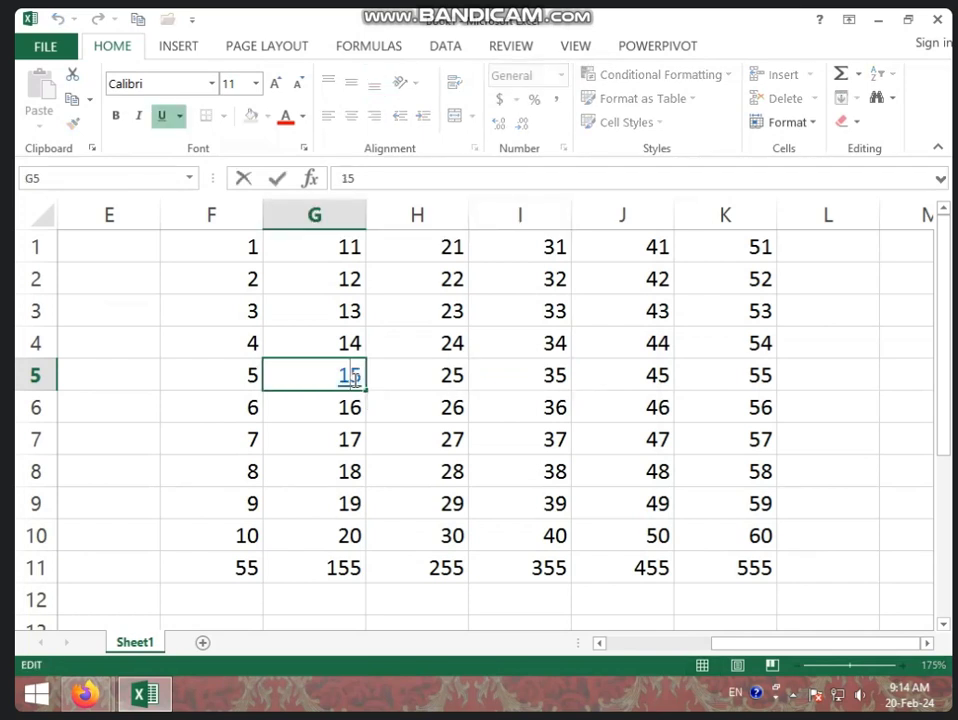
click(440, 377)
click(346, 377)
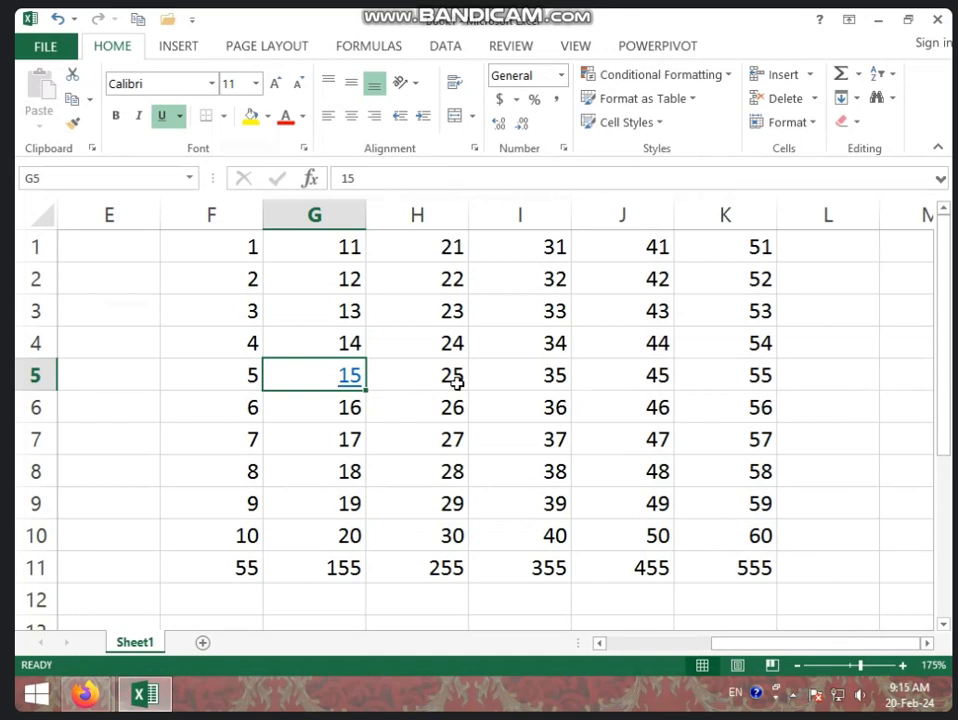
click(455, 383)
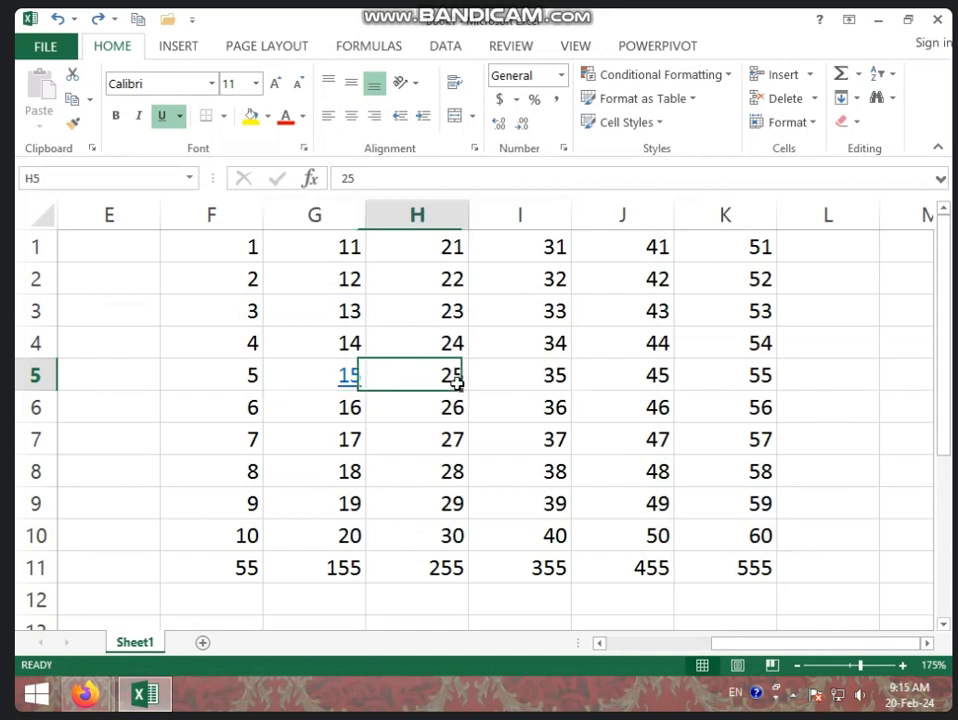
Step: Follow G5's link, allow ABC.pdf to open in Edge, close it, then click the link again
click(352, 382)
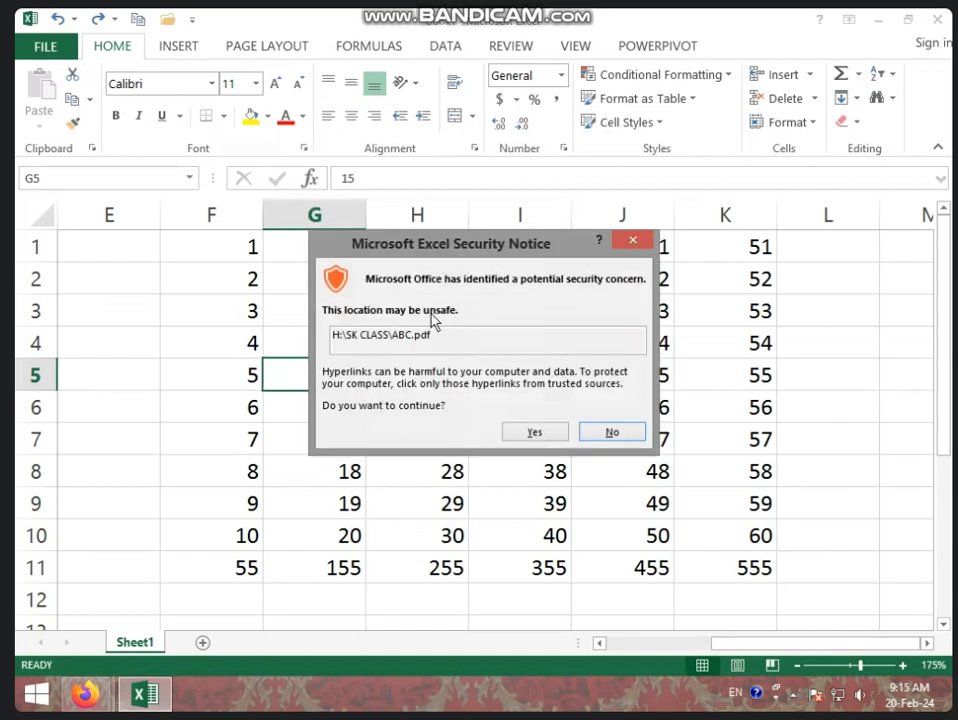
click(556, 431)
click(568, 451)
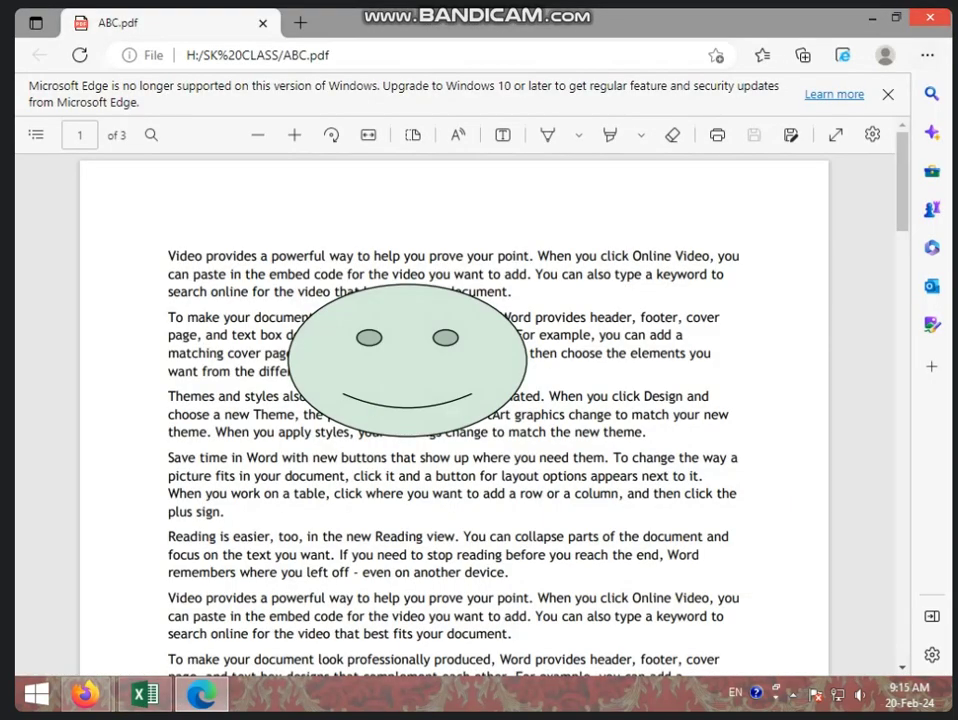
key(alt+F4)
click(552, 342)
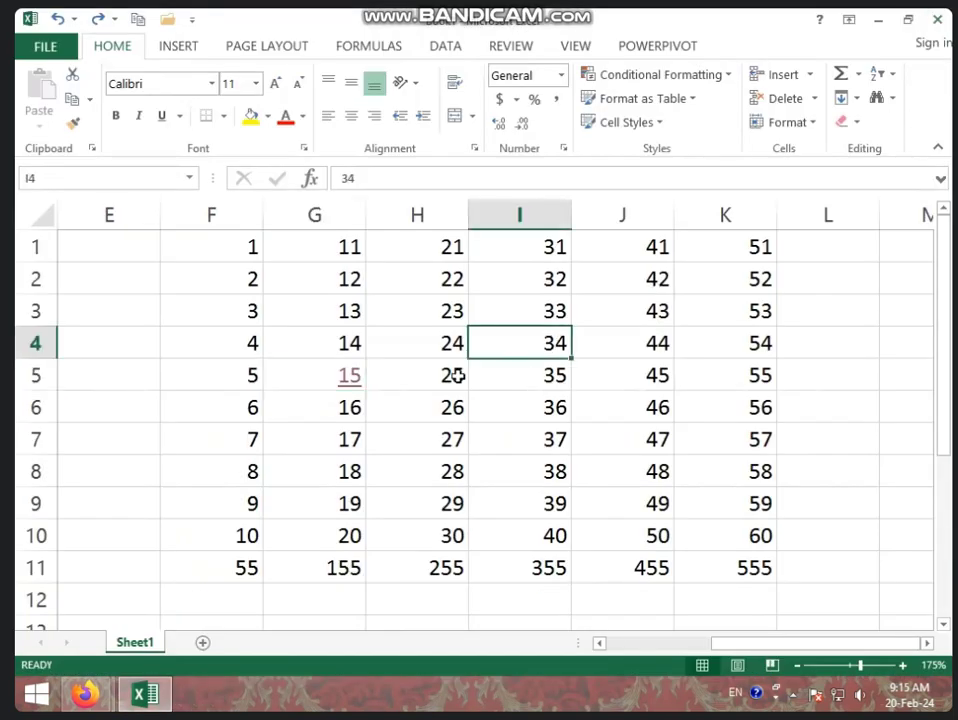
click(338, 384)
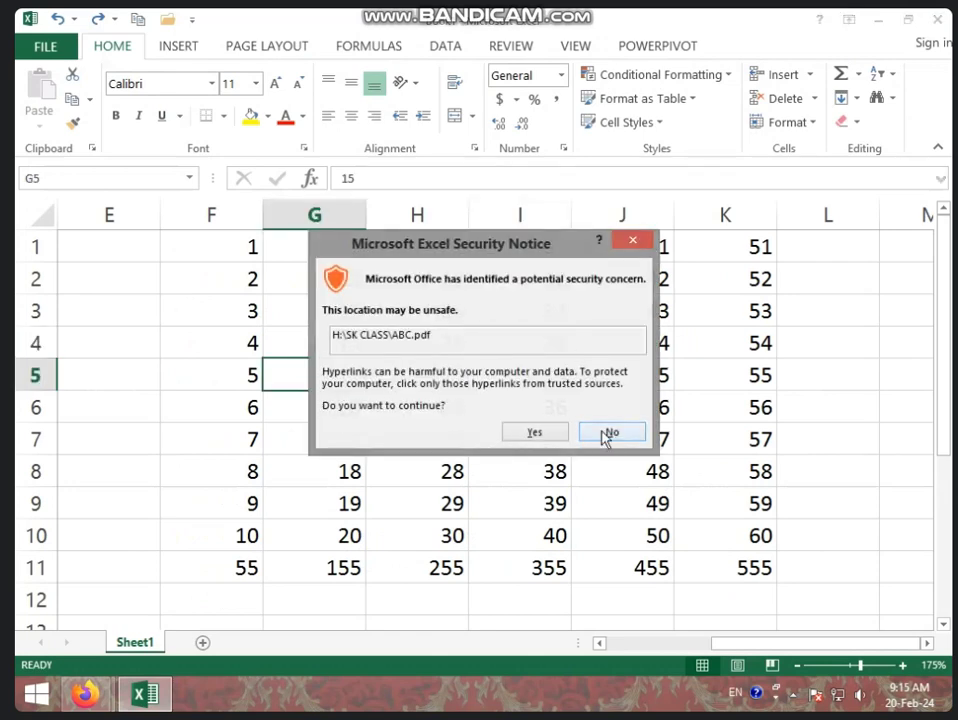
Step: Decline the notice and use Clear > Remove Hyperlinks so G5 shows a plain 15
click(607, 436)
right_click(348, 388)
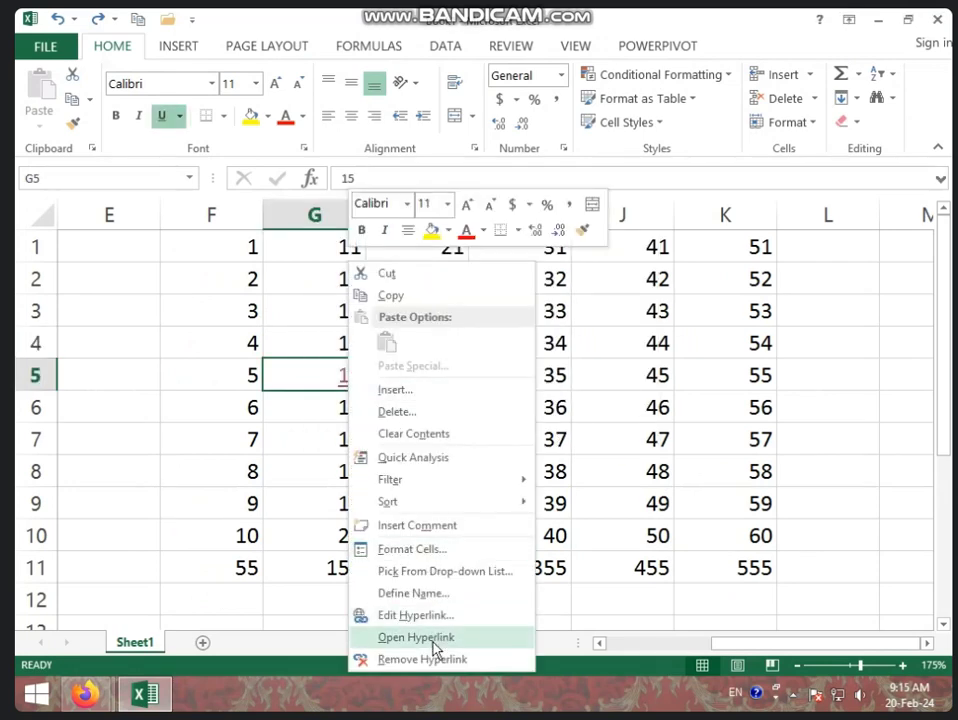
click(648, 502)
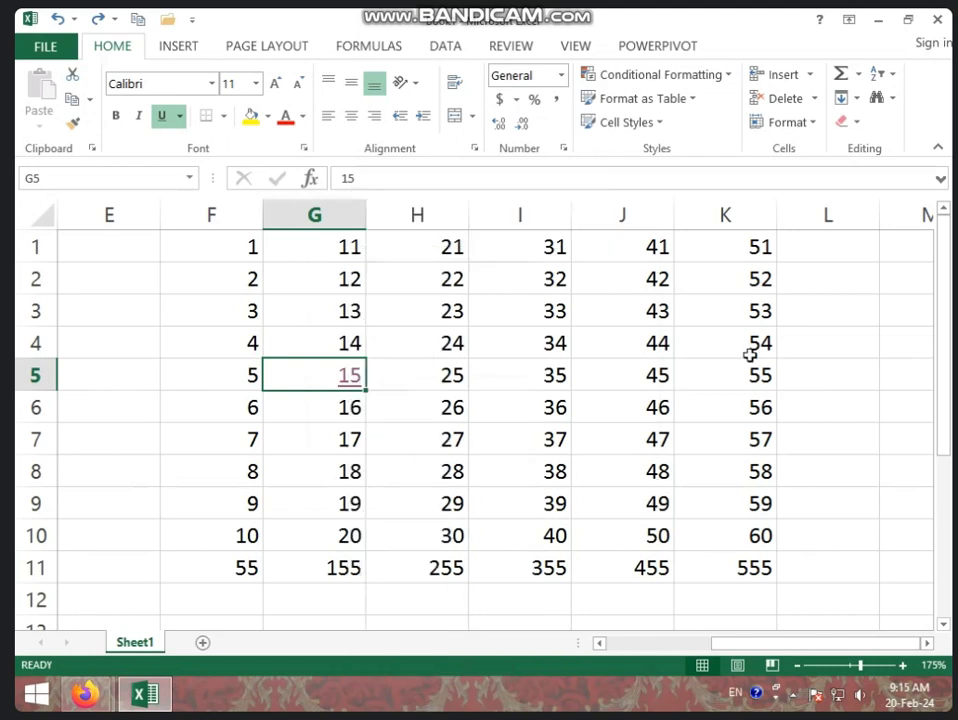
click(857, 123)
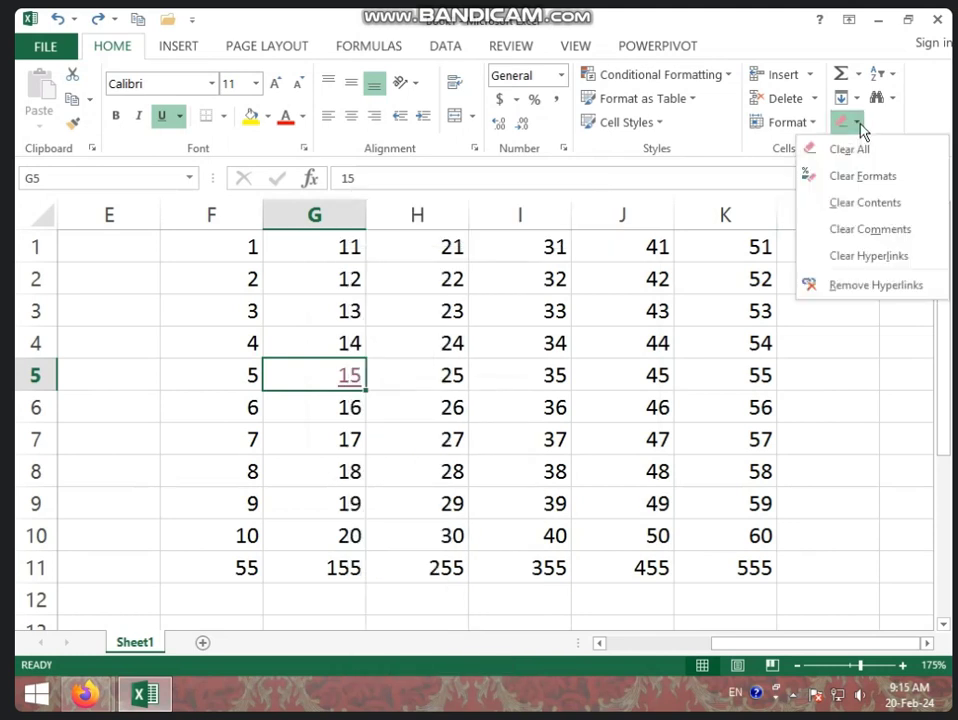
click(891, 289)
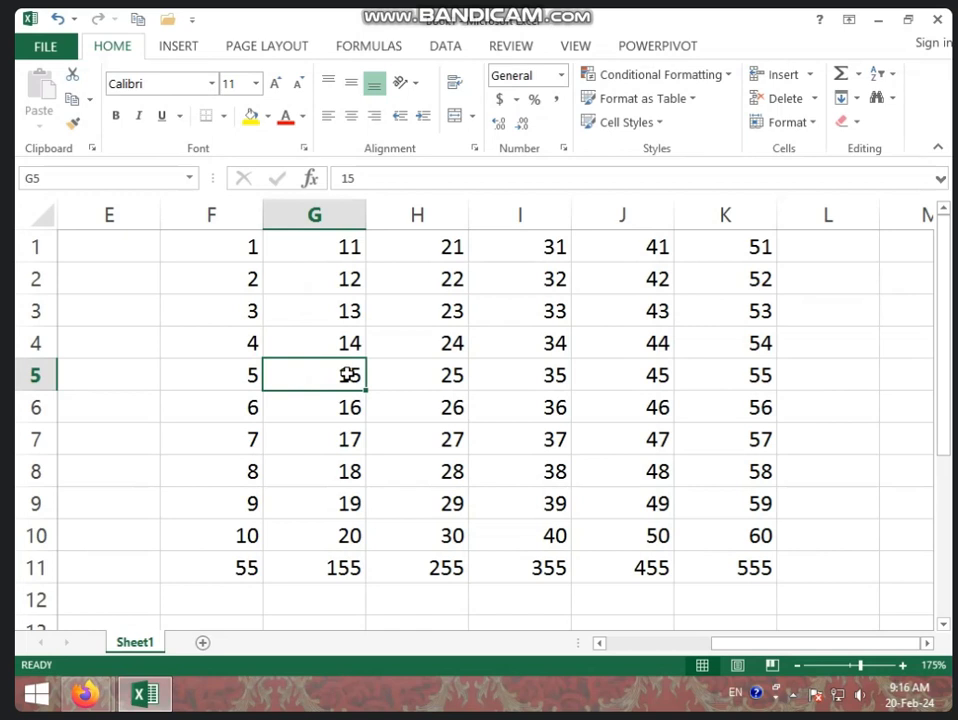
Step: Check the Clear options again without changes, then go to the FILE view
click(695, 301)
click(846, 121)
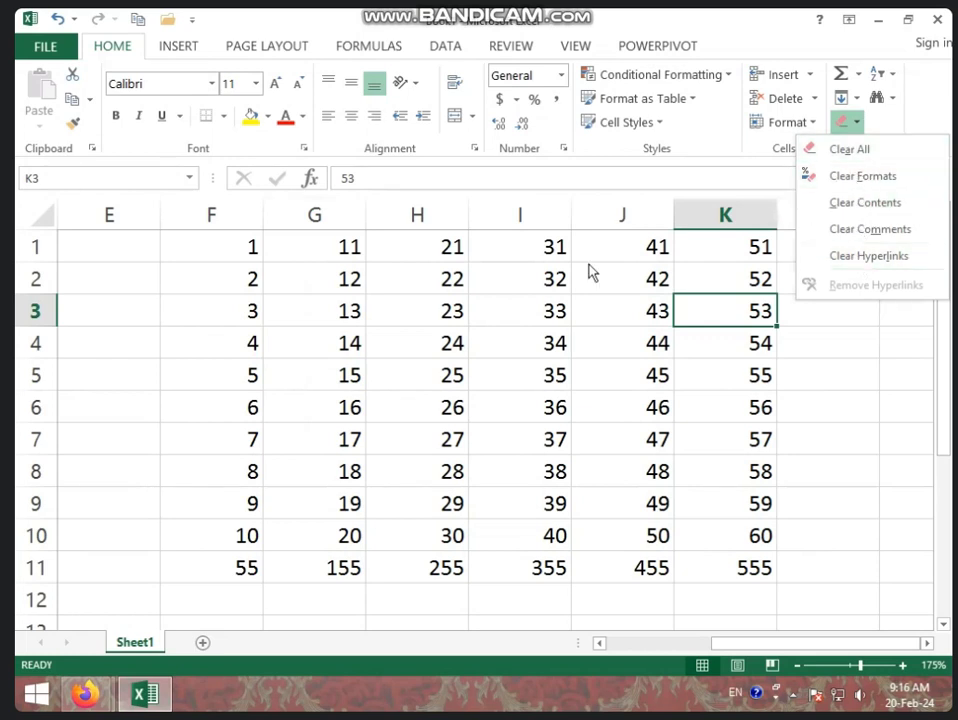
click(620, 249)
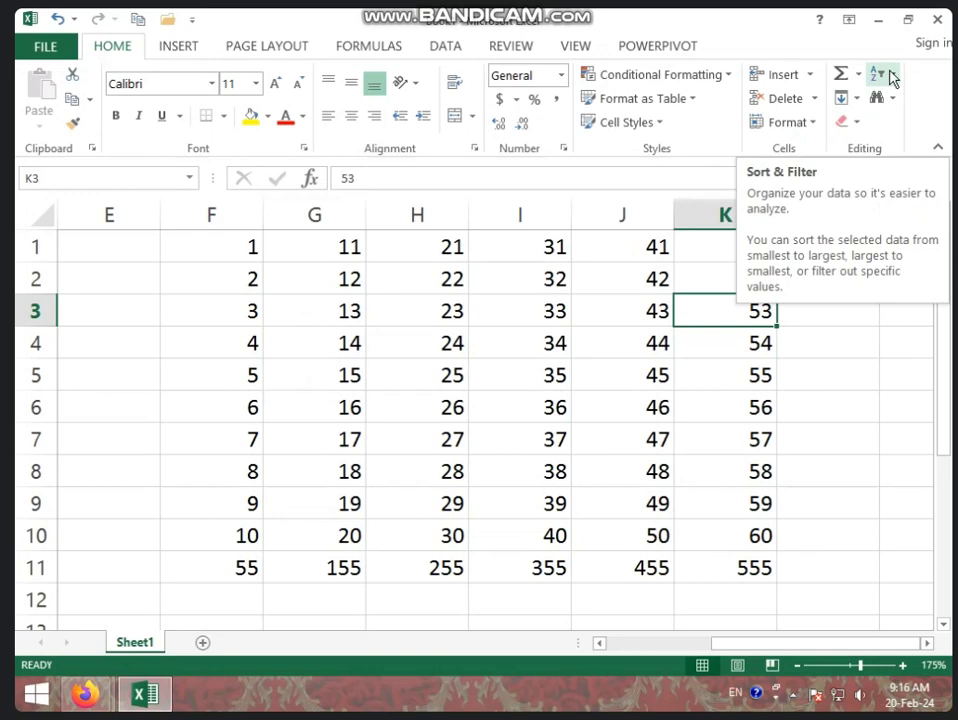
click(430, 280)
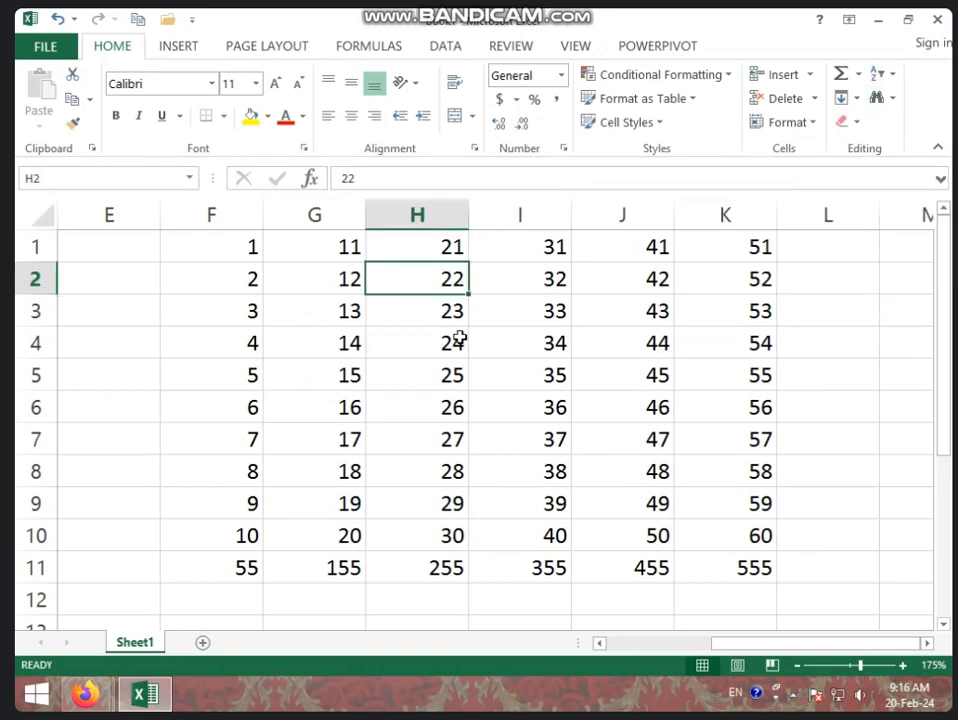
click(66, 55)
Step: Open the recent workbook '10 TO 11 AM' and scroll up to Sheet2's marks table
click(60, 176)
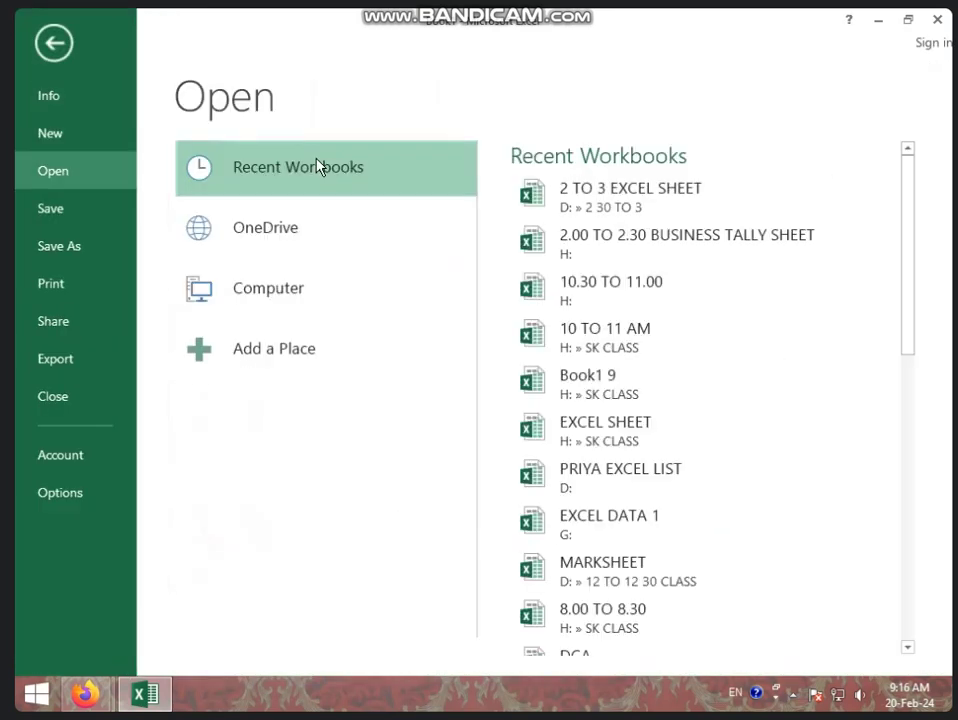
click(648, 348)
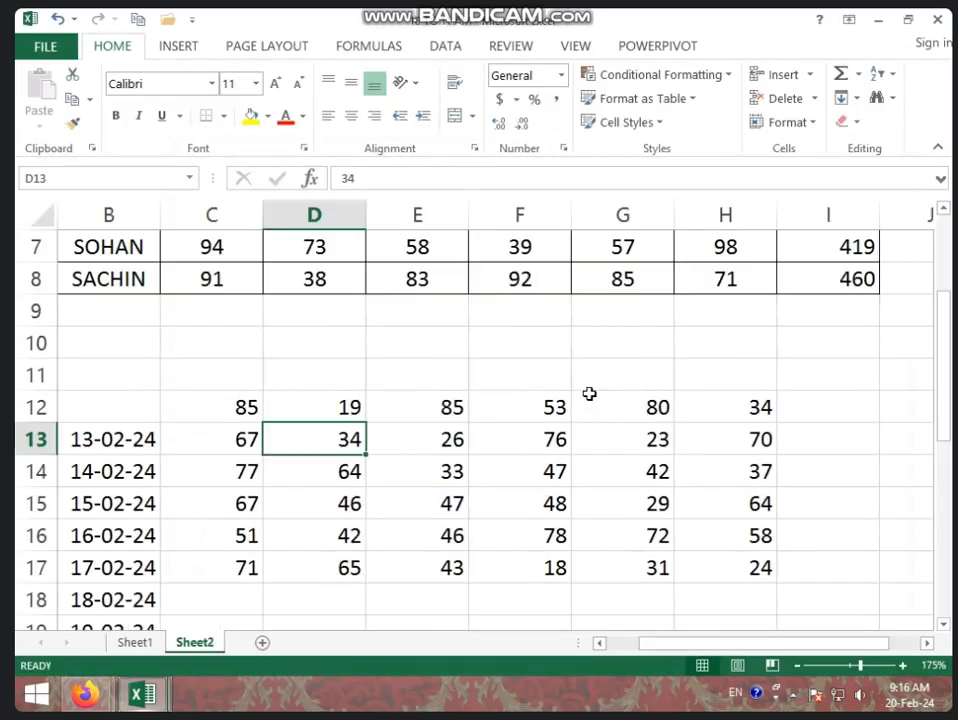
scroll(589, 394, up, 2)
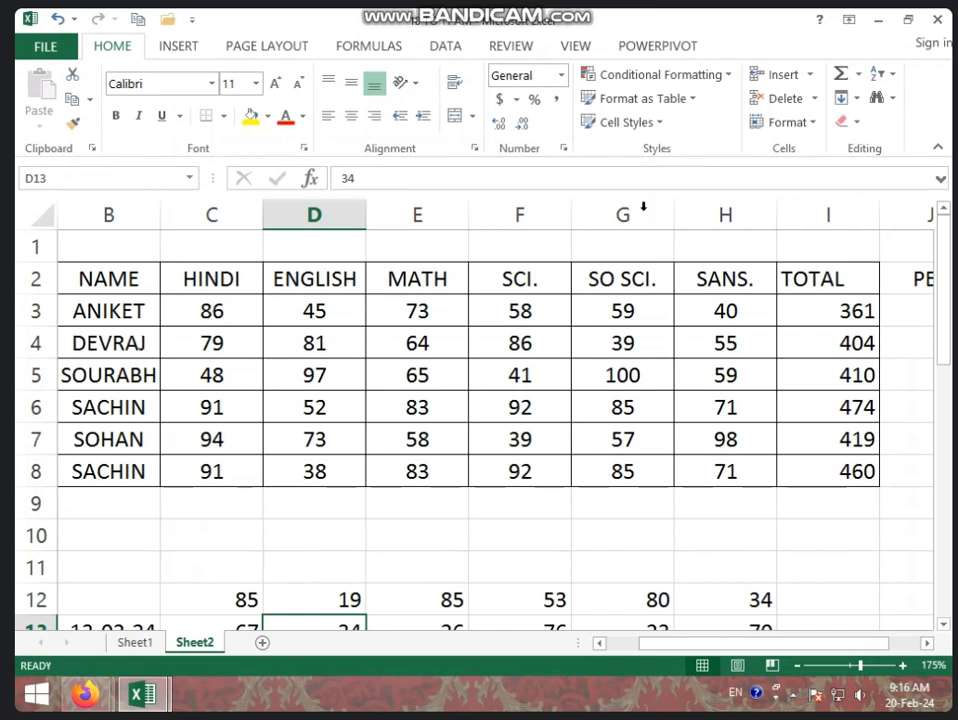
Step: Sort the marksheet rows by NAME from A to Z, starting with ANIKET
click(132, 292)
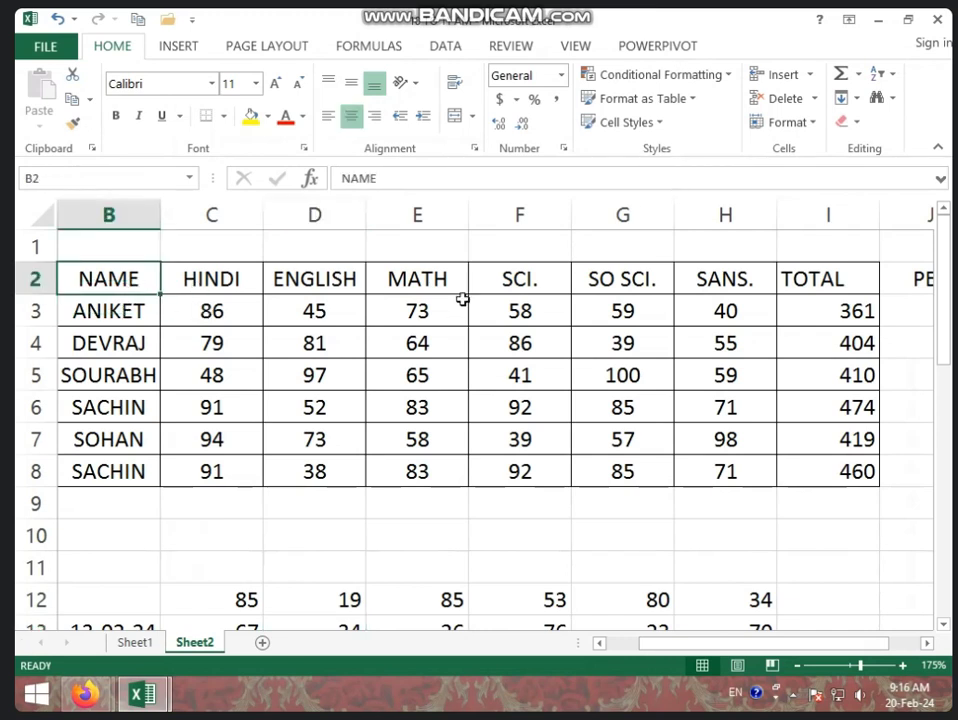
click(883, 74)
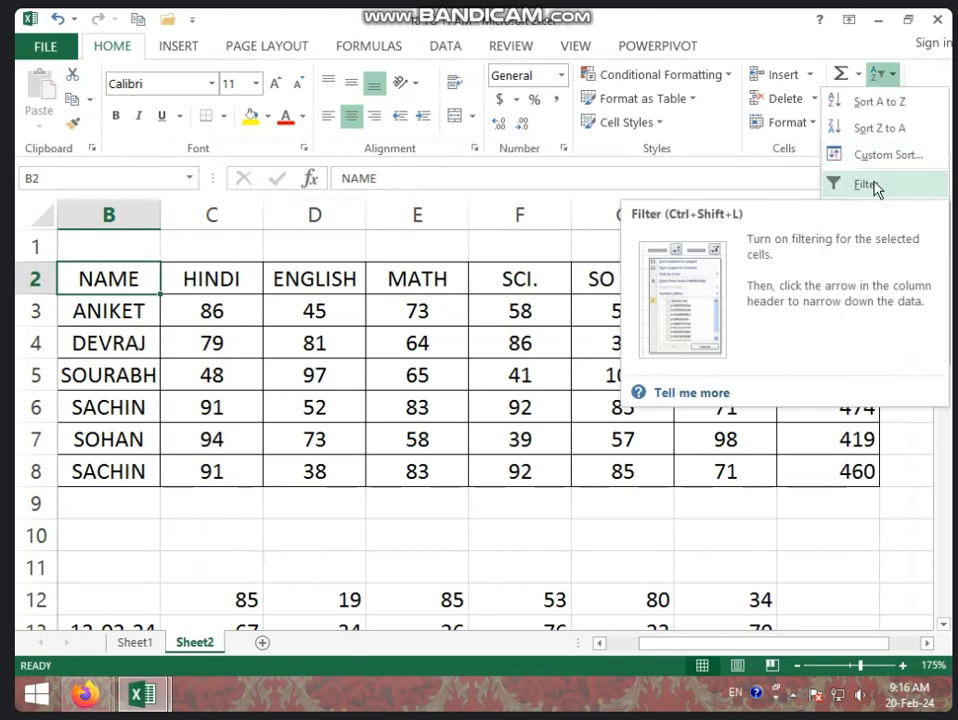
click(113, 312)
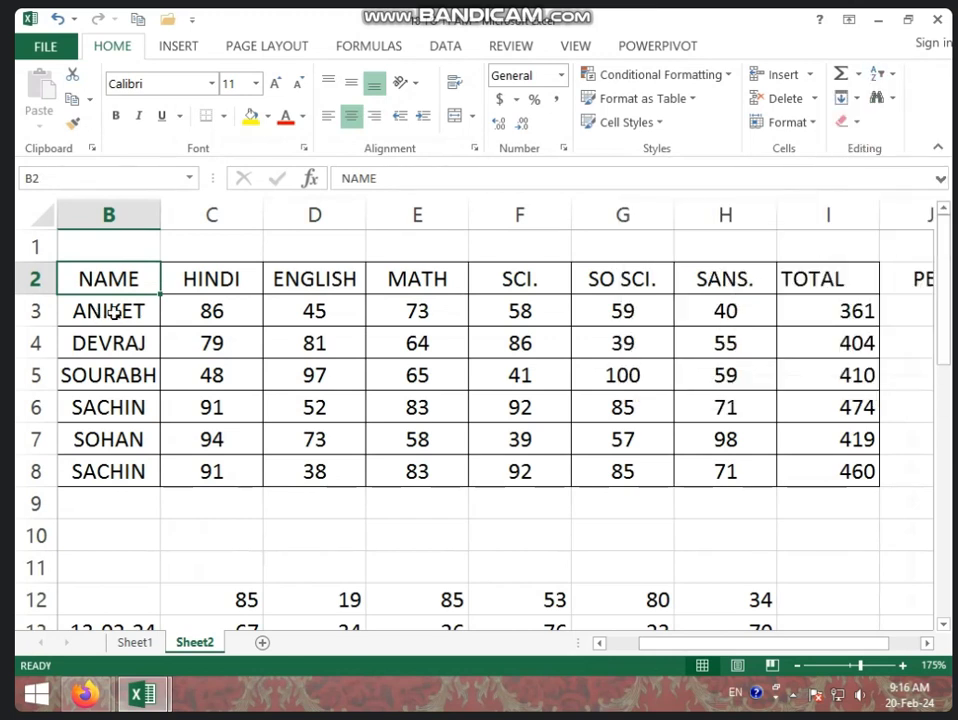
click(113, 312)
click(885, 75)
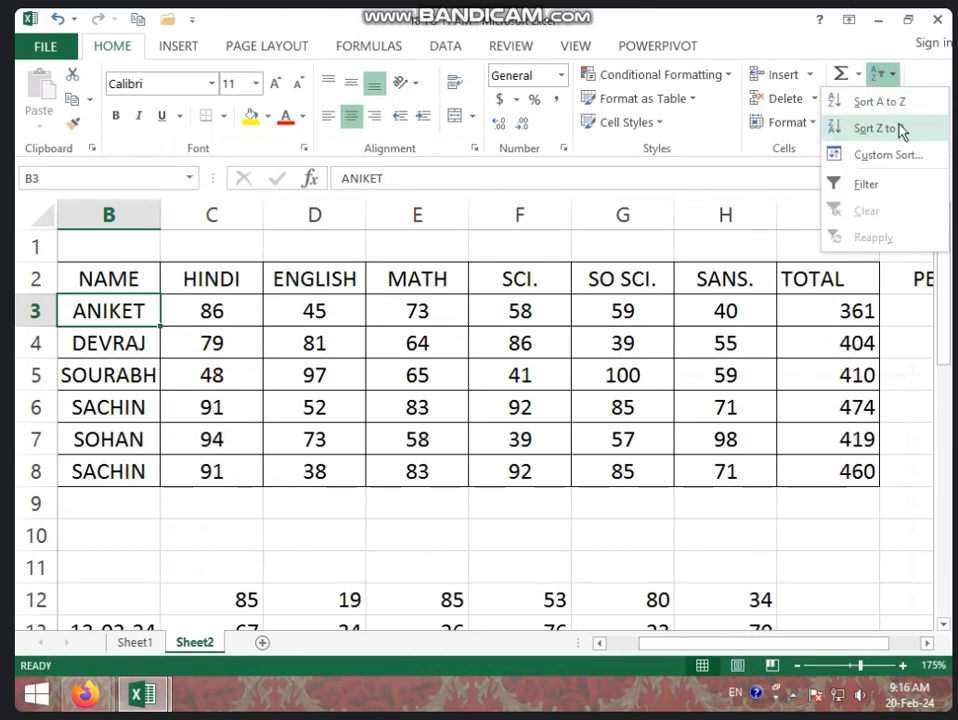
click(897, 103)
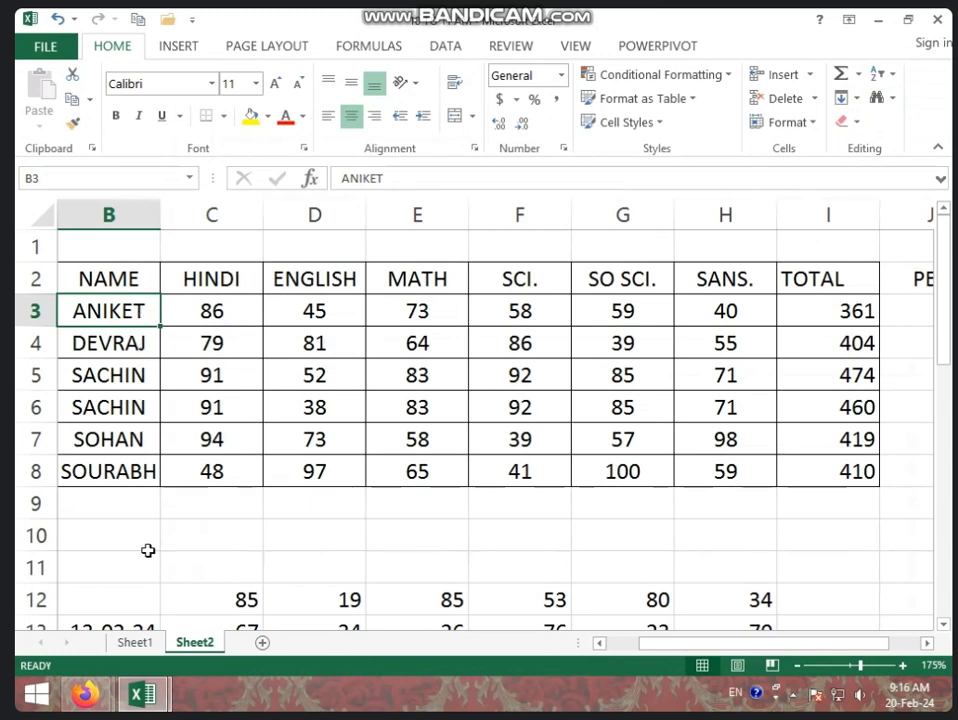
Step: Re-sort the rows by NAME from Z to A so SOURABH comes first
click(895, 76)
click(895, 129)
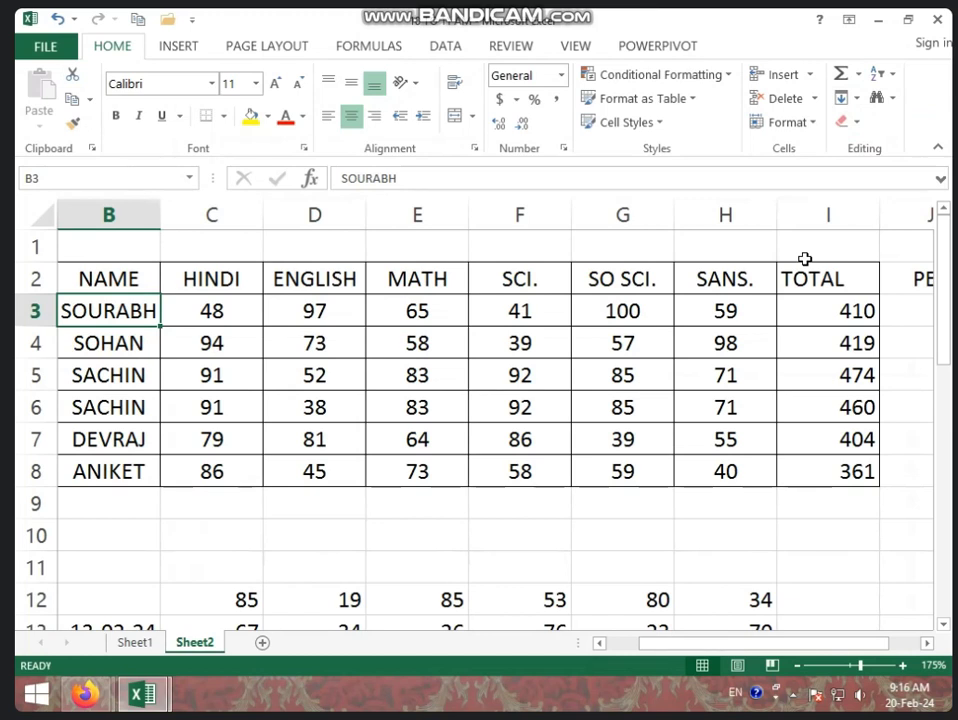
click(883, 80)
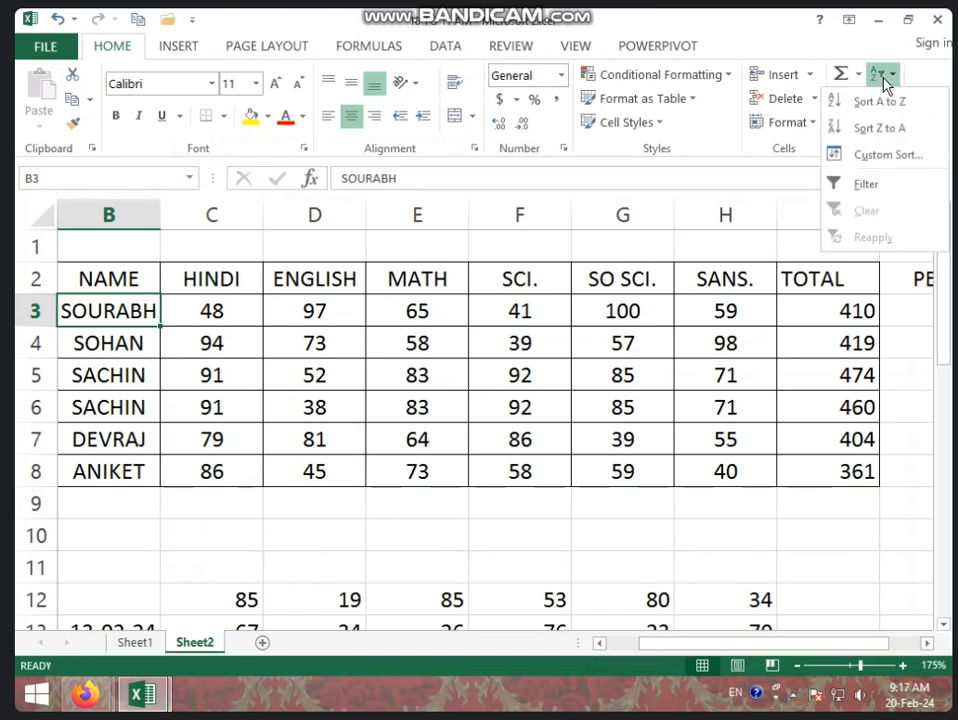
Step: Open Custom Sort to show the NAME, Values, Z to A sort setting
click(904, 155)
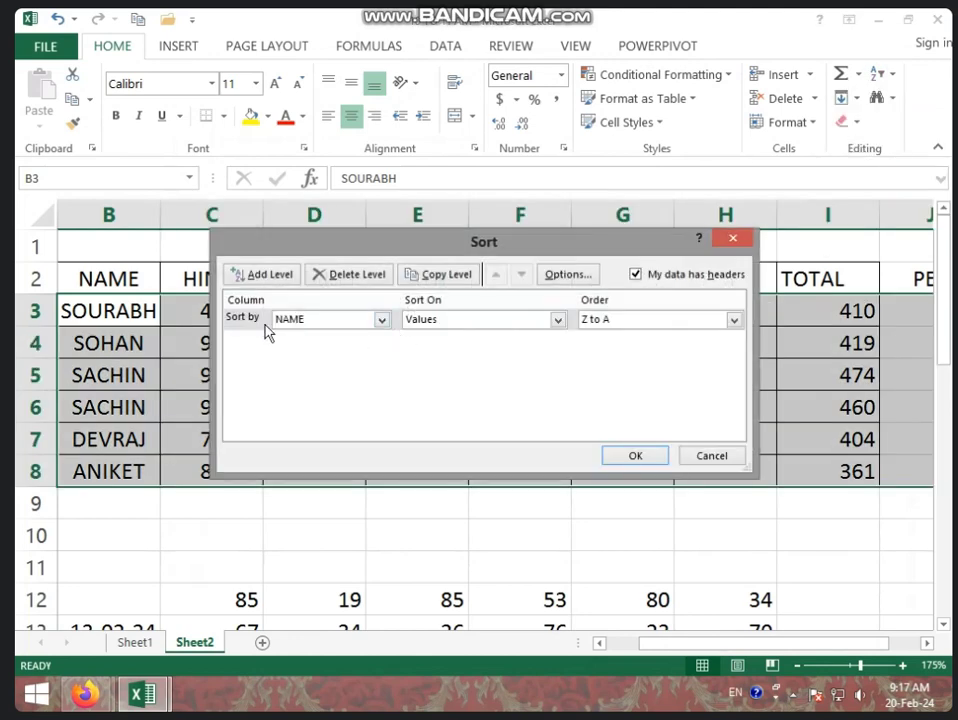